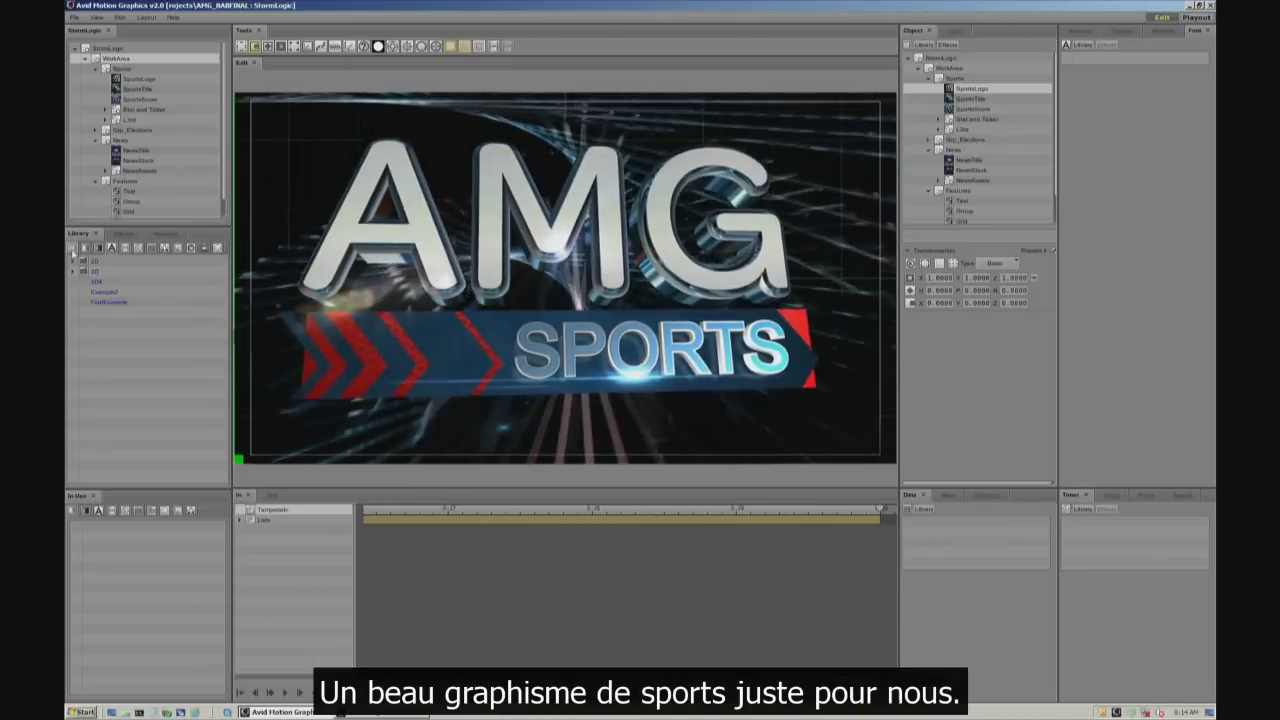
Expand the object library, glance into Curves, and open Primitives to list Bevel Box, Cone and Cylinder
left_click(72, 262)
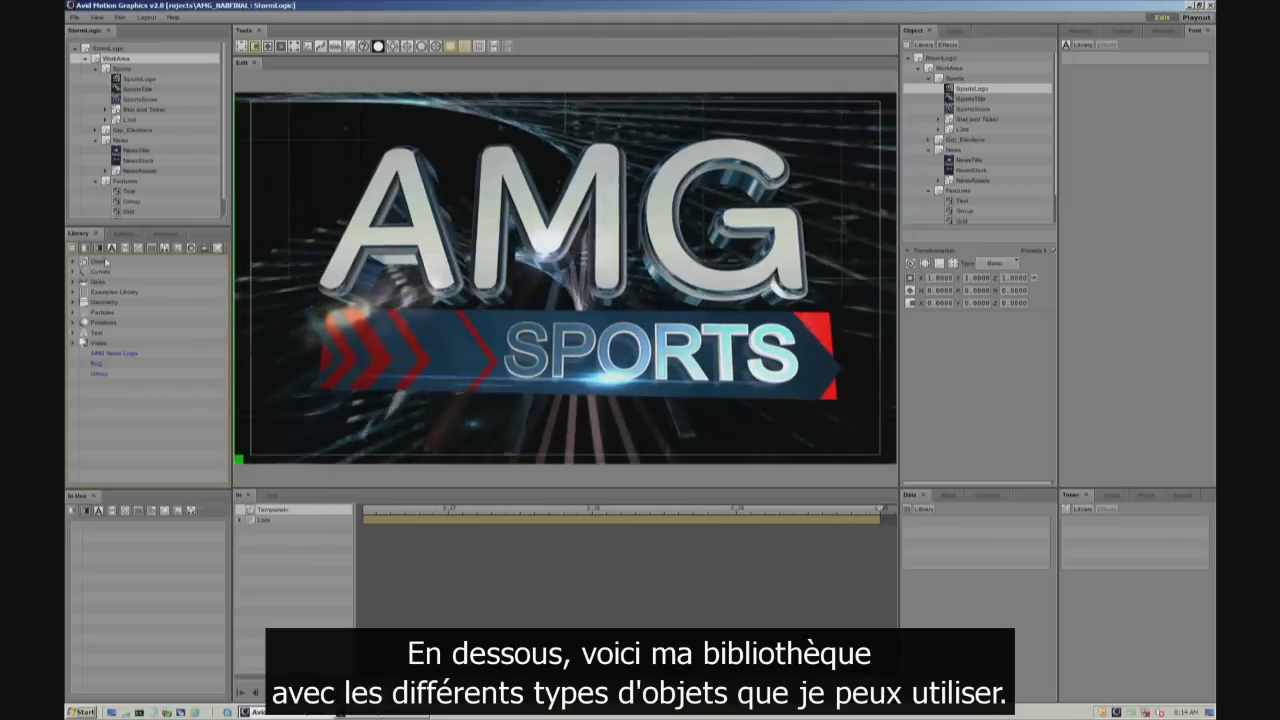
left_click(74, 271)
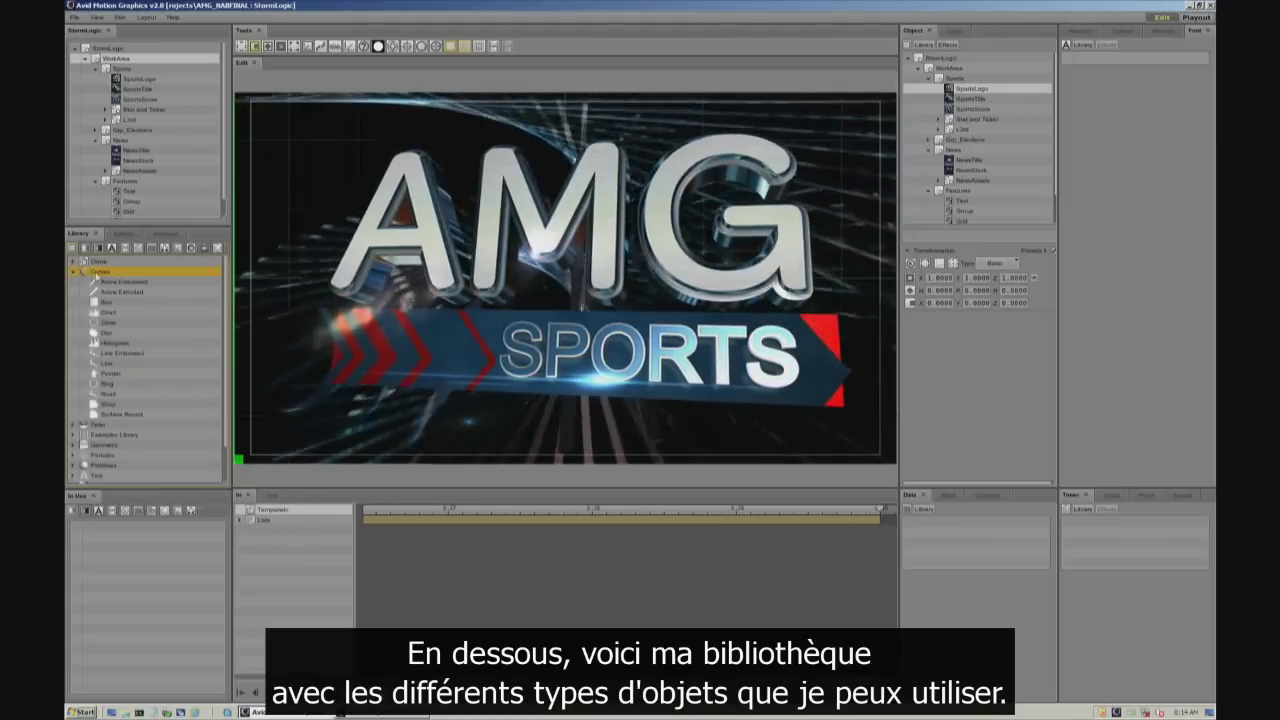
left_click(73, 271)
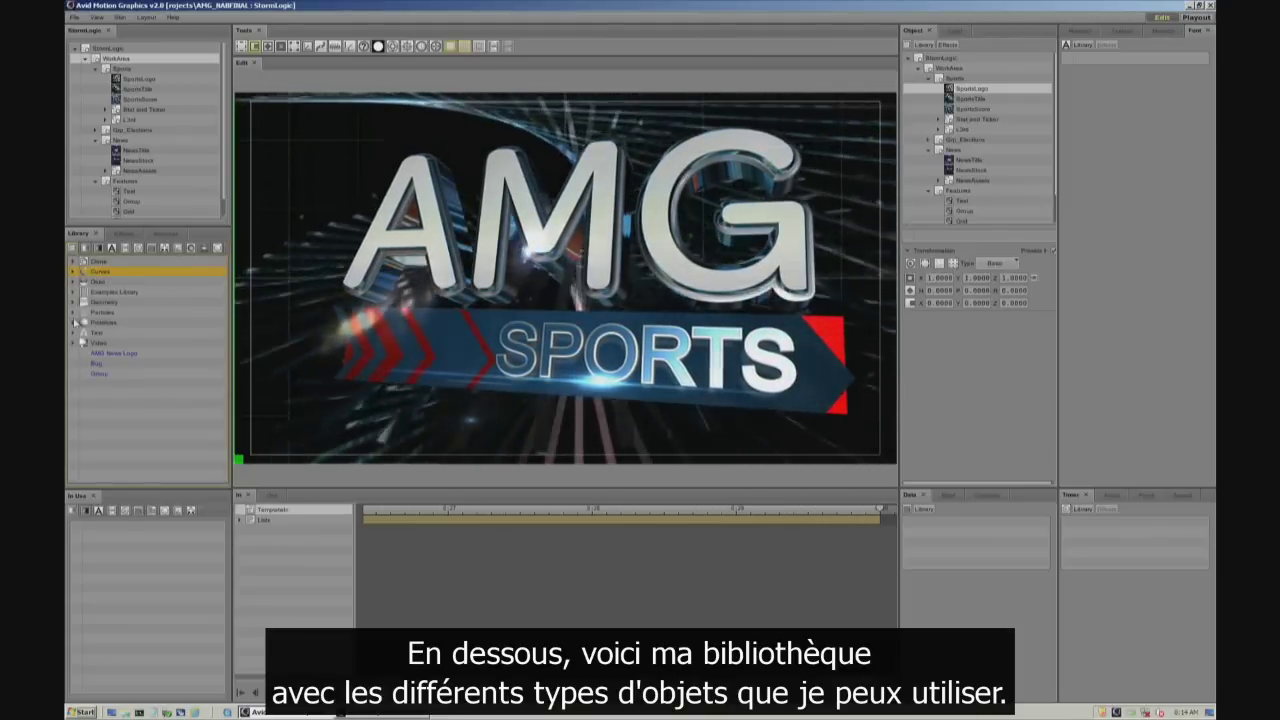
left_click(73, 322)
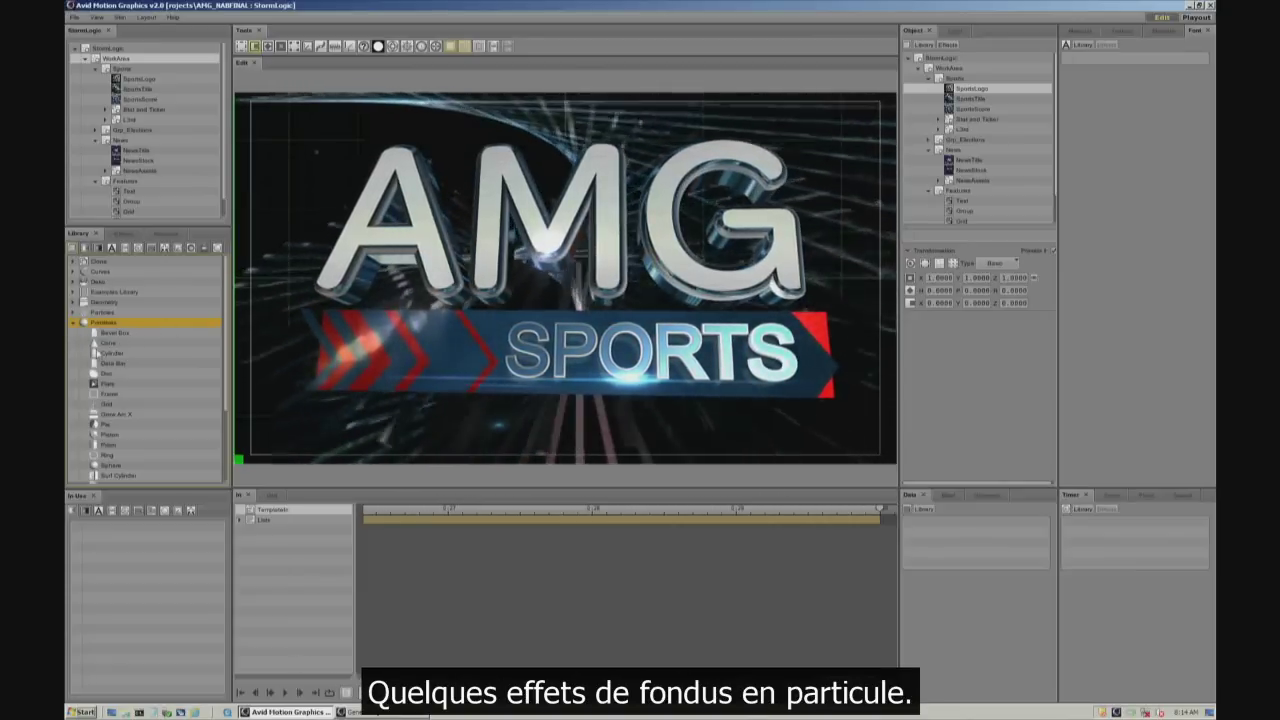
left_click(75, 323)
left_click(75, 323)
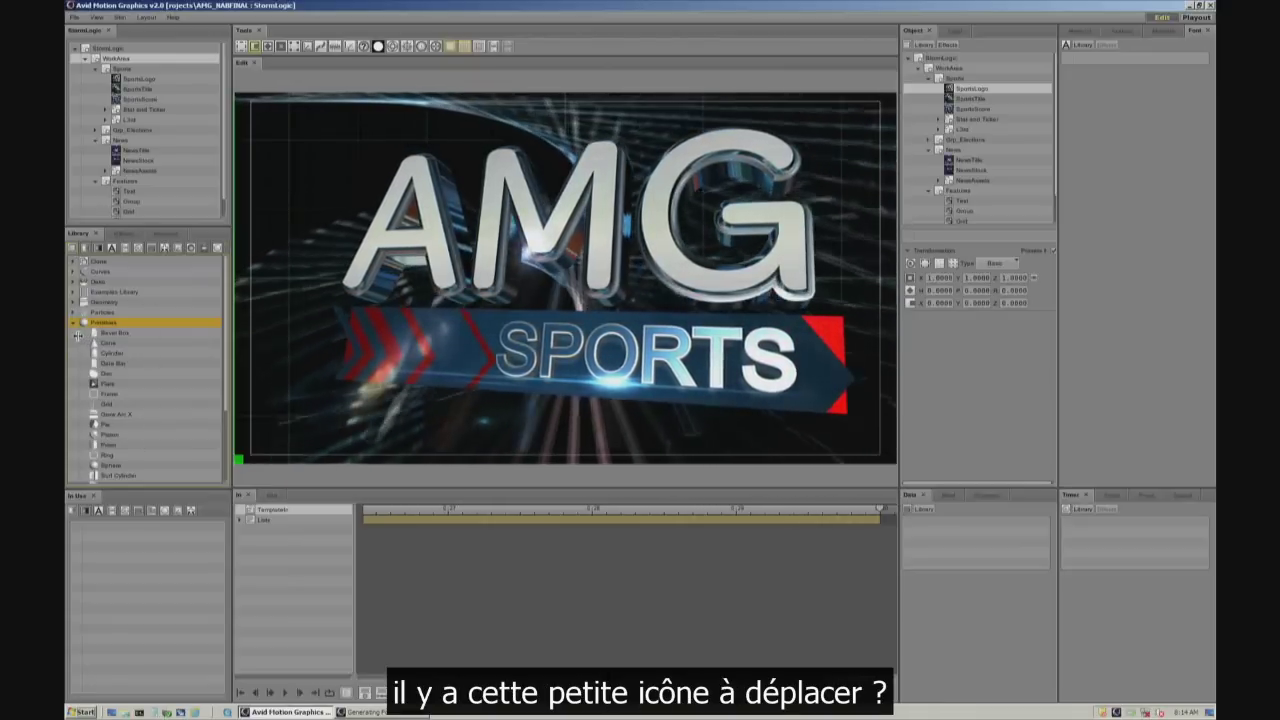
Enlarge the library thumbnails, collapse Primitives, and open the SportsLogo scene from the StormLogic tree
mouse_move(78, 336)
left_mouse_down()
mouse_move(116, 343)
mouse_move(75, 349)
left_mouse_up()
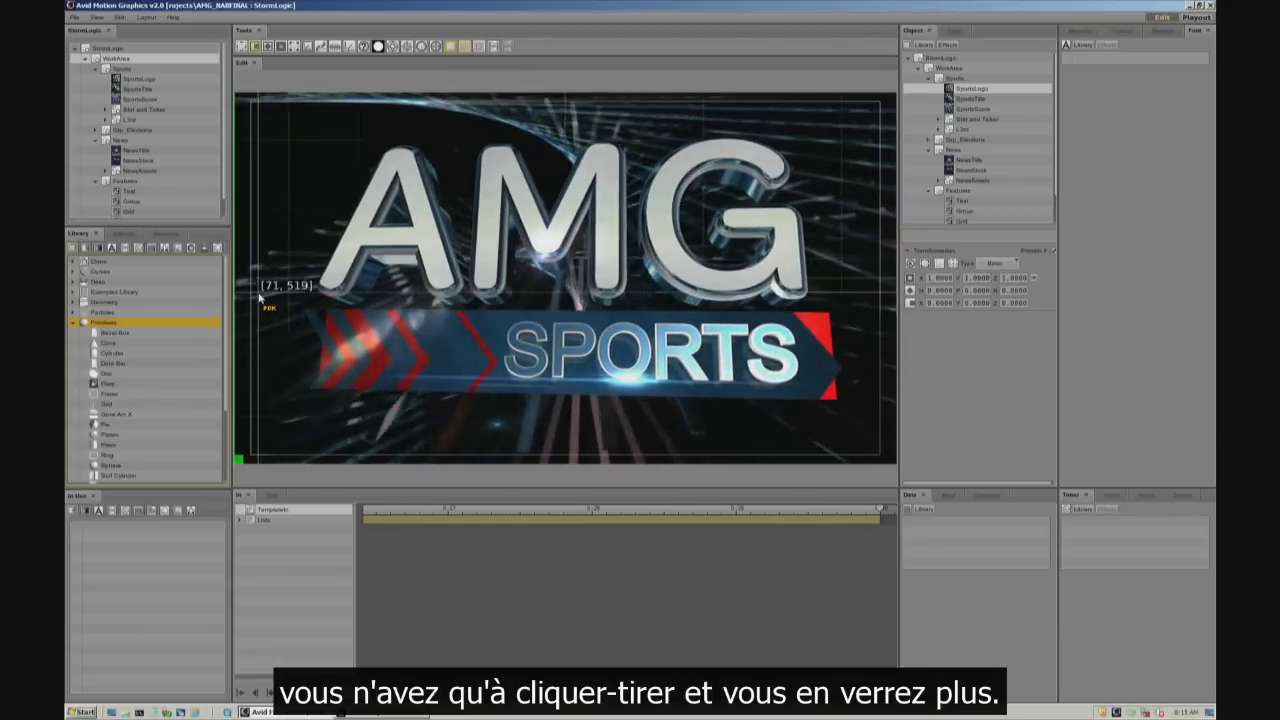
left_click(75, 323)
left_click(137, 78)
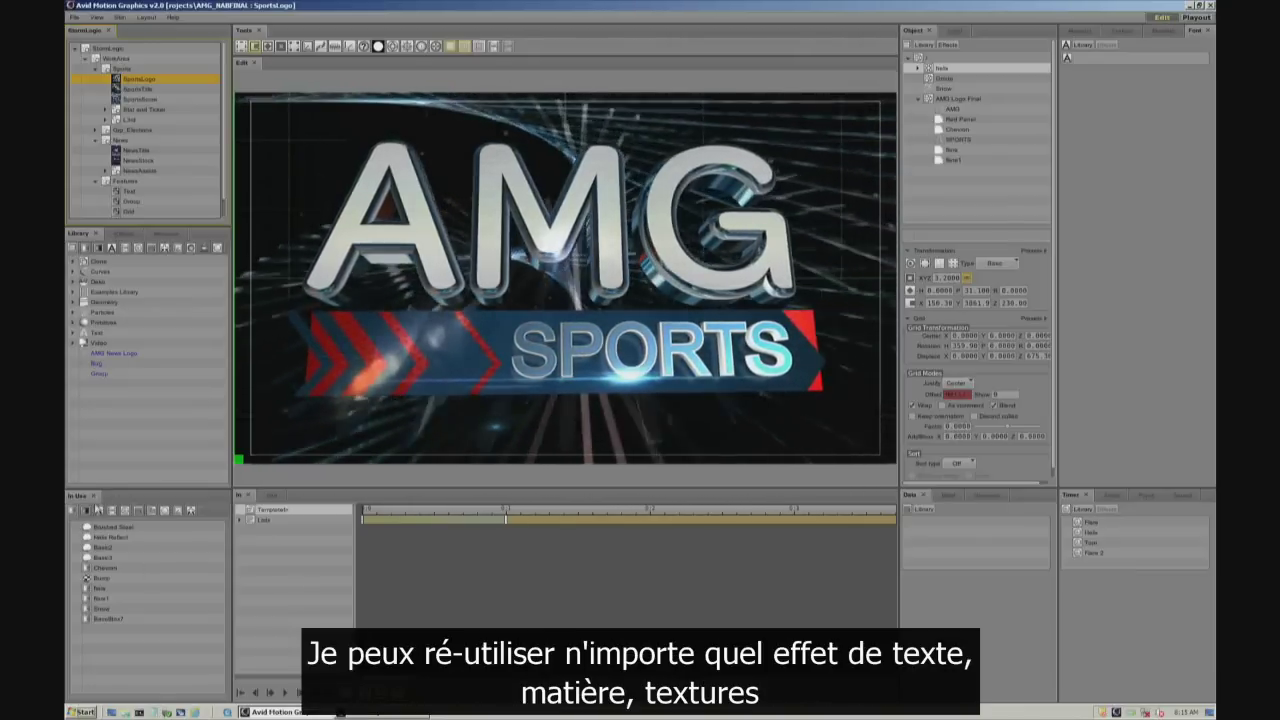
left_click(86, 511)
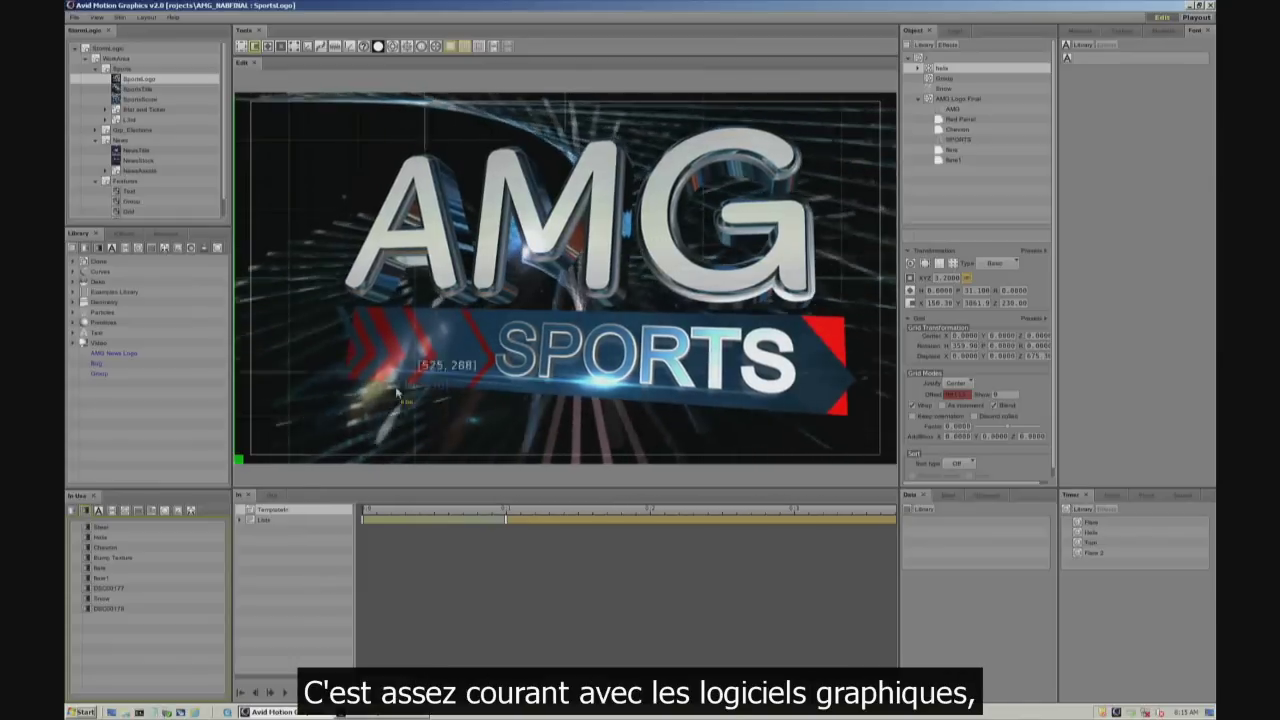
left_click(73, 511)
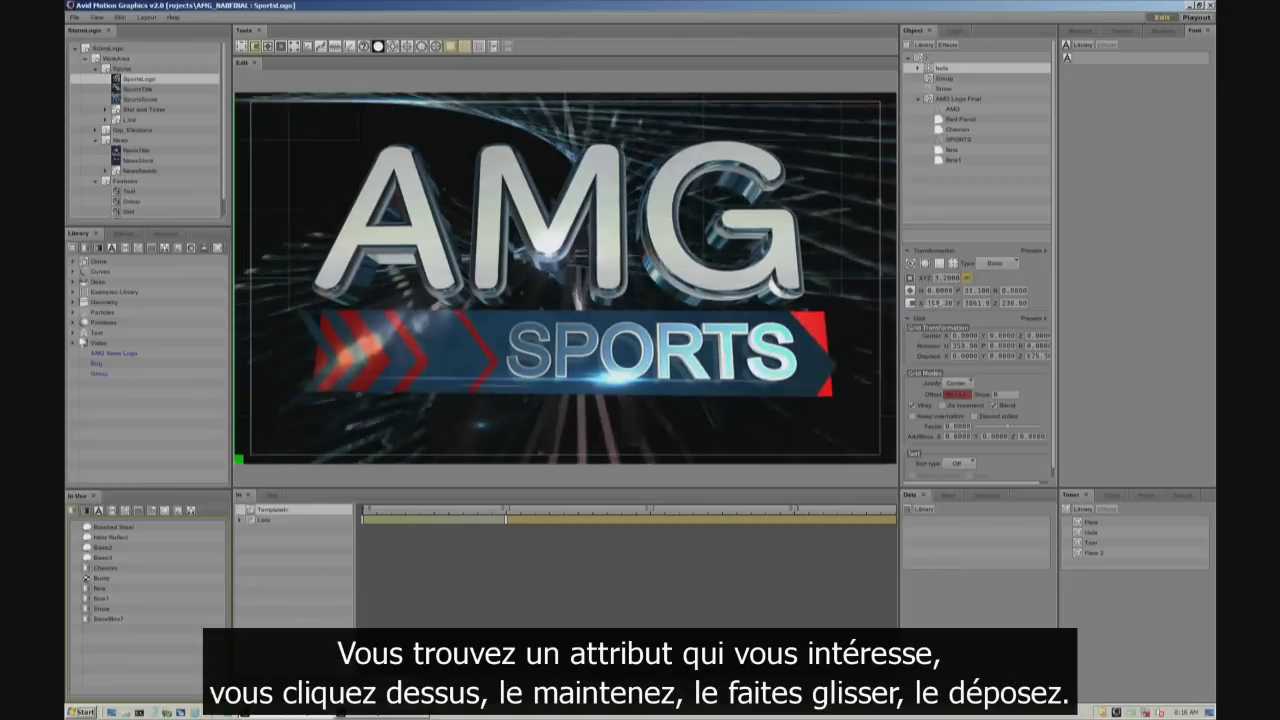
left_click_drag(910, 290, 394, 596)
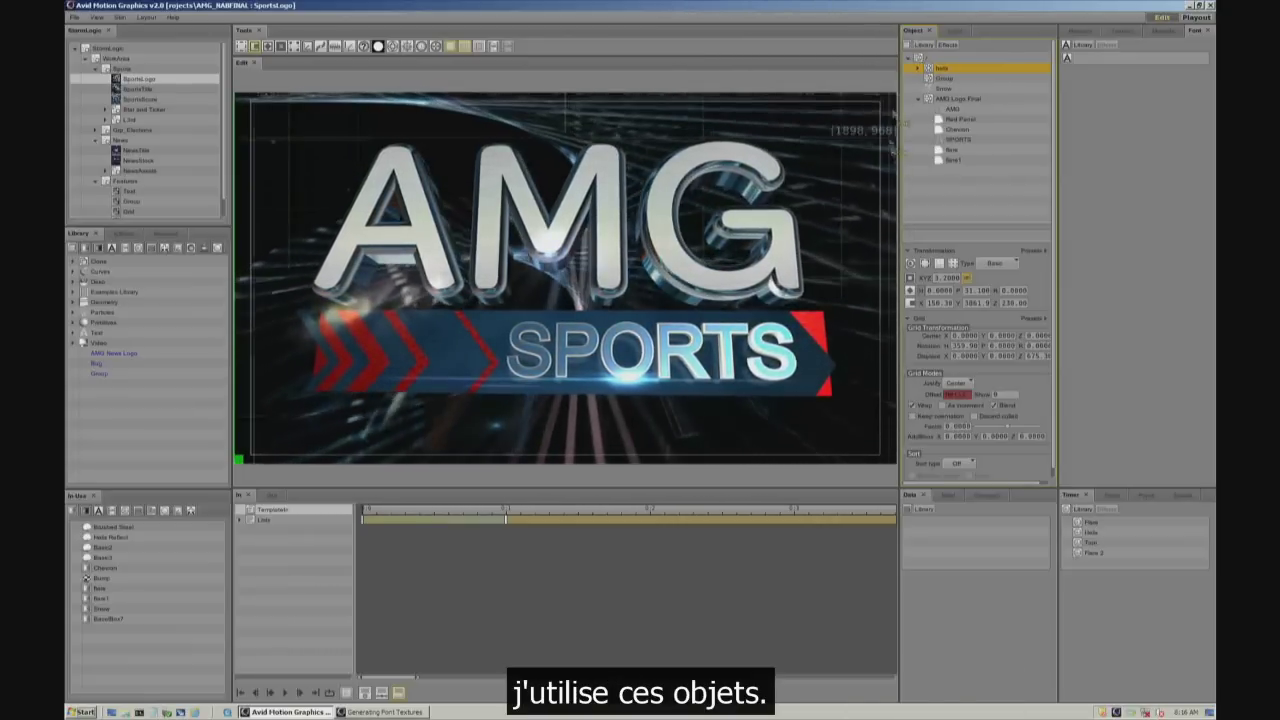
left_click(919, 69)
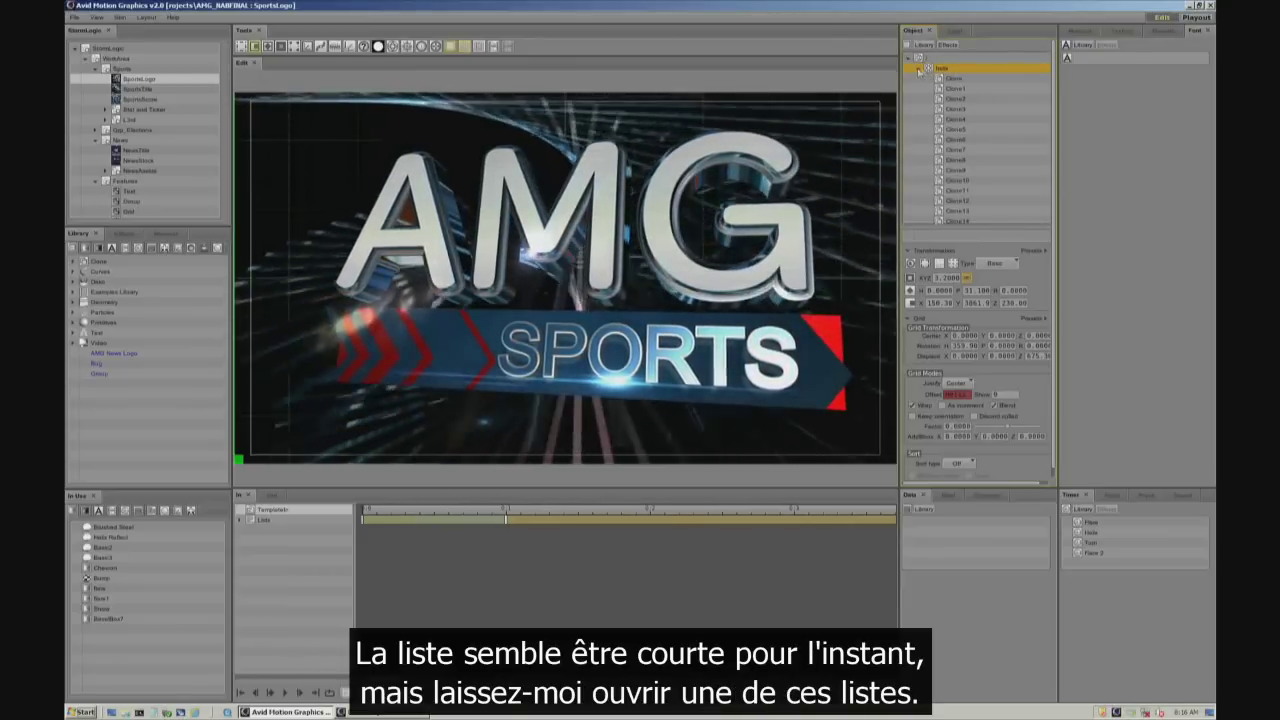
scroll(990, 110, "down", 5)
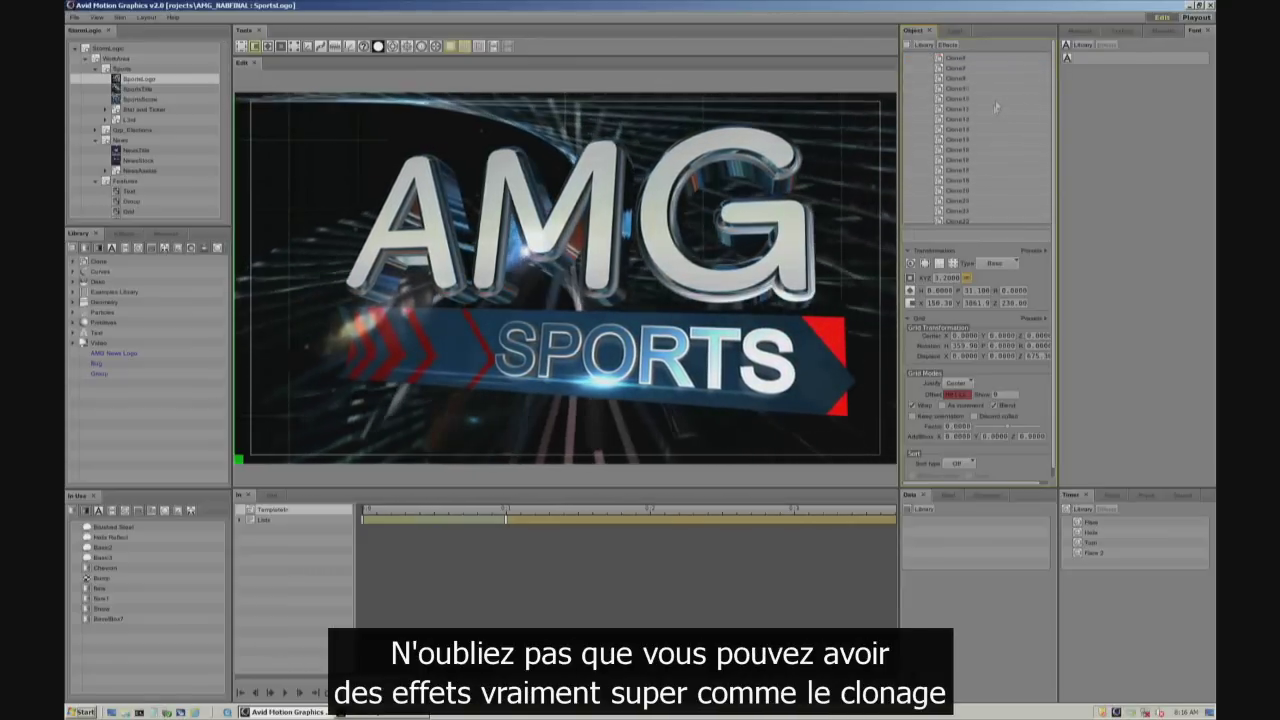
scroll(985, 120, "down", 6)
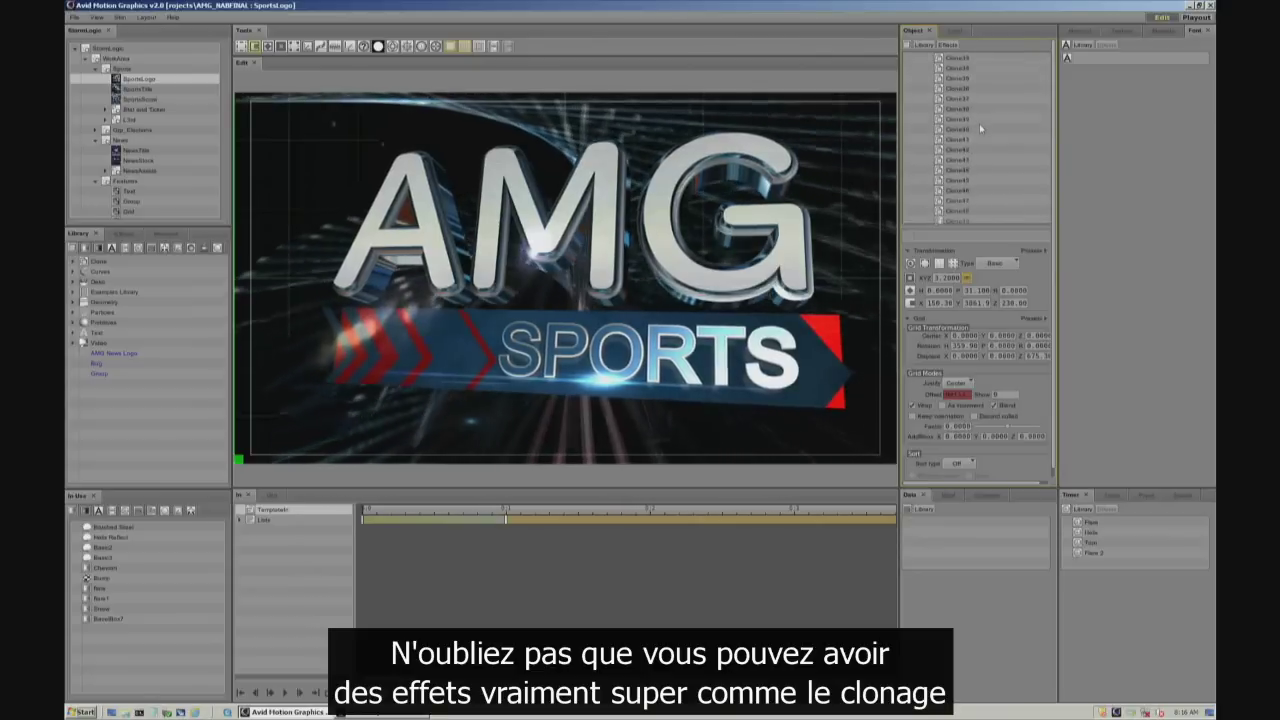
left_click(955, 180)
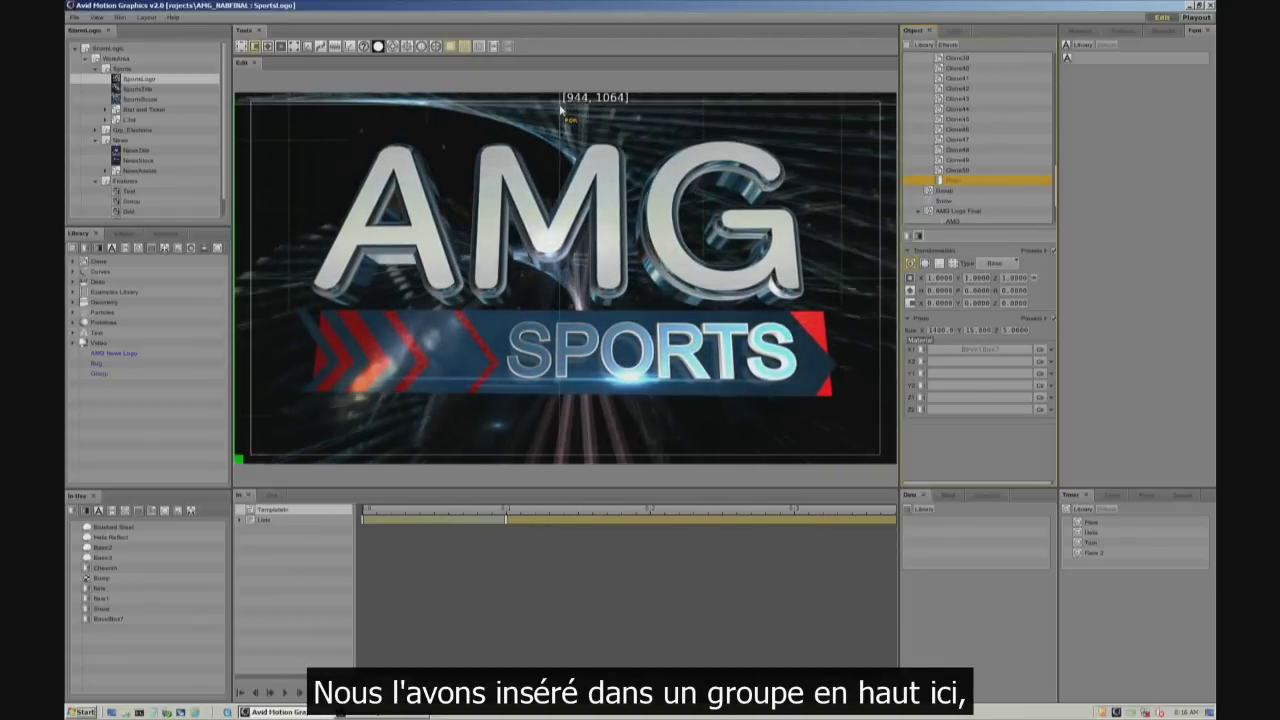
scroll(965, 128, "up", 3)
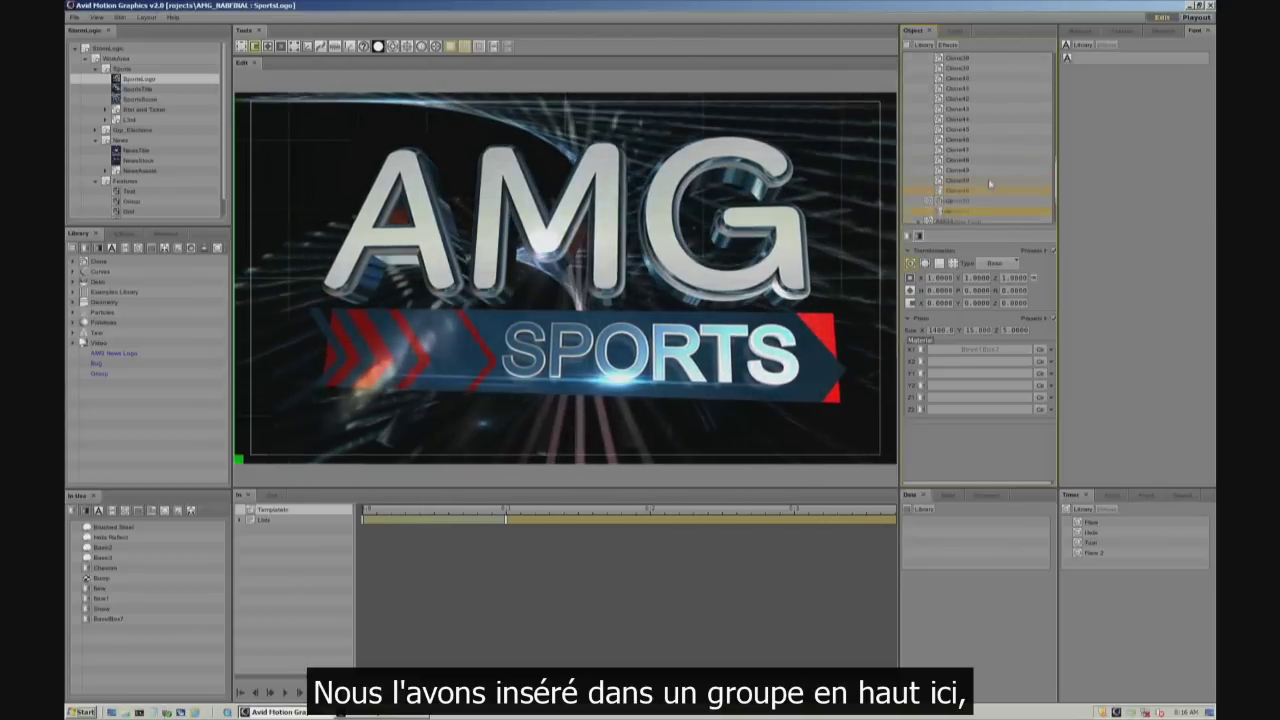
scroll(965, 128, "up", 10)
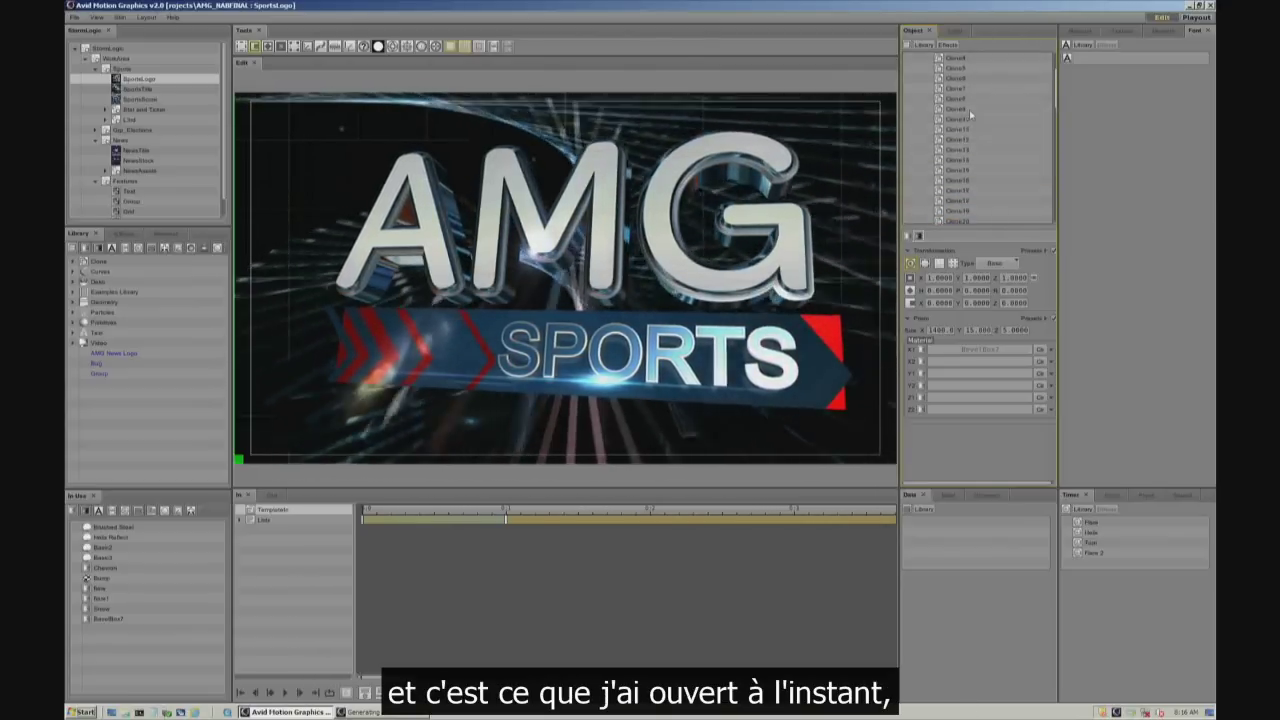
left_click(919, 67)
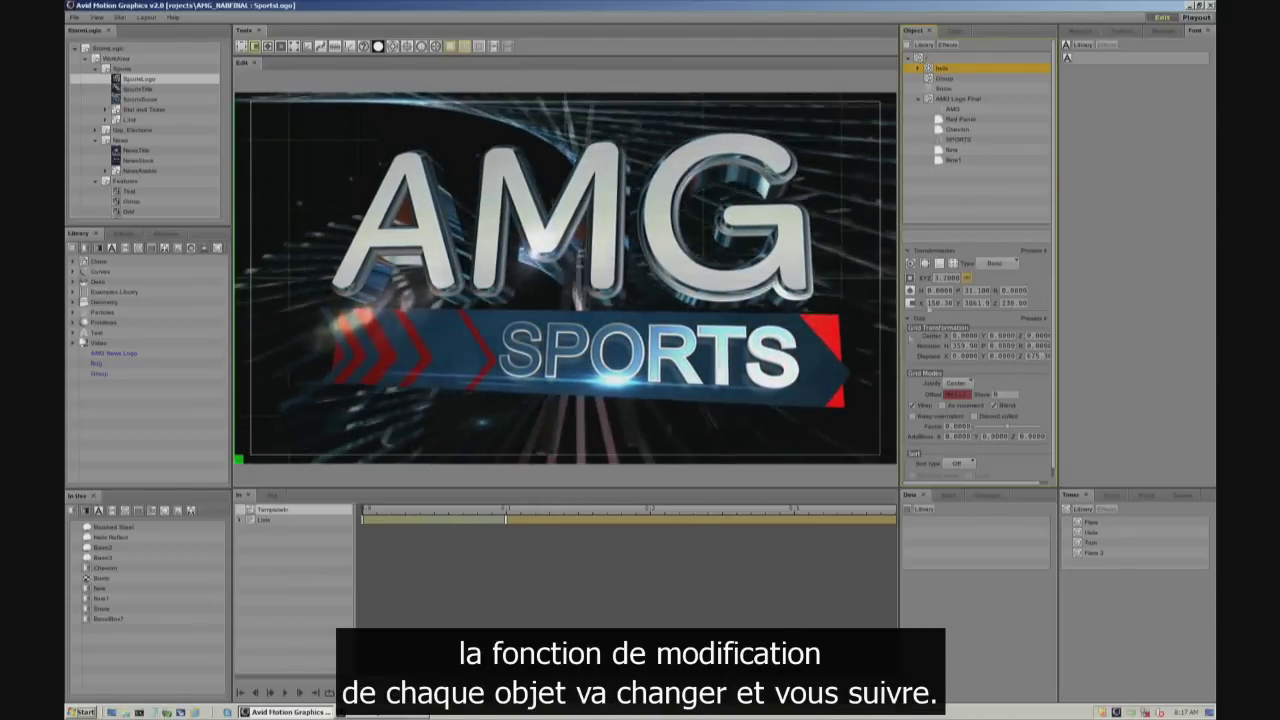
left_click(955, 119)
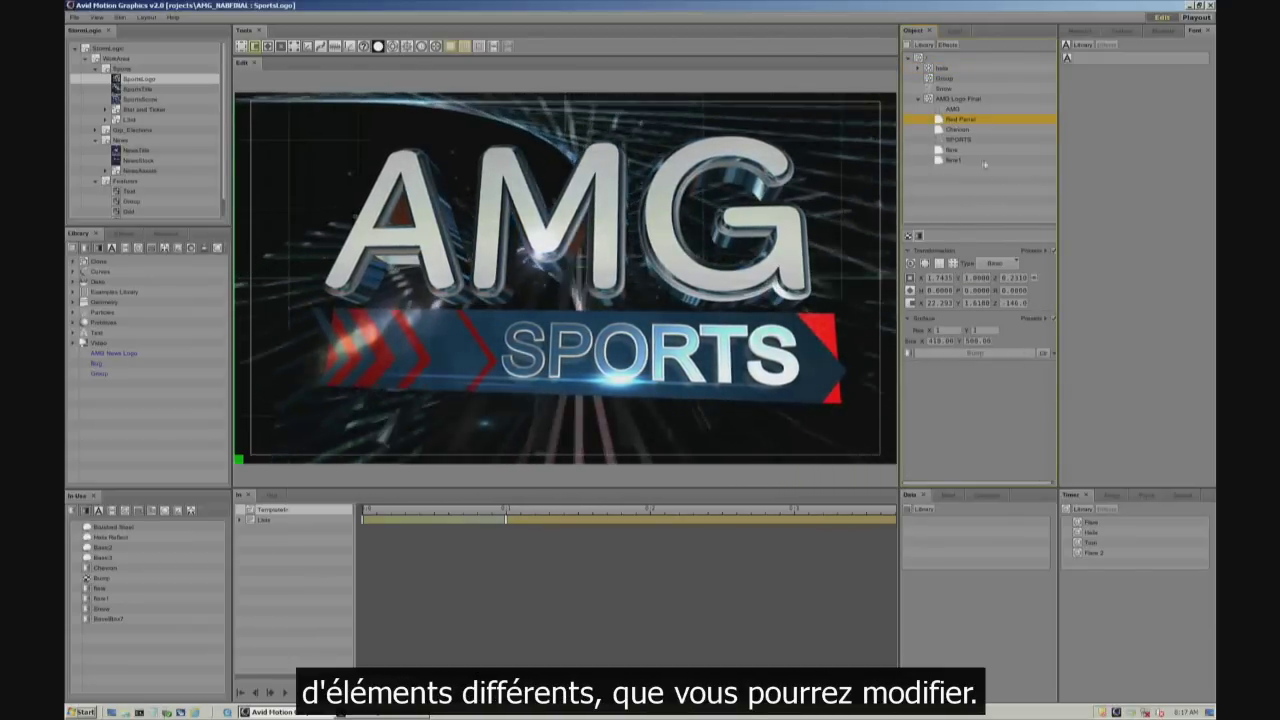
Select the SPORTS text object and collapse its Text section in the properties panel
left_click(958, 140)
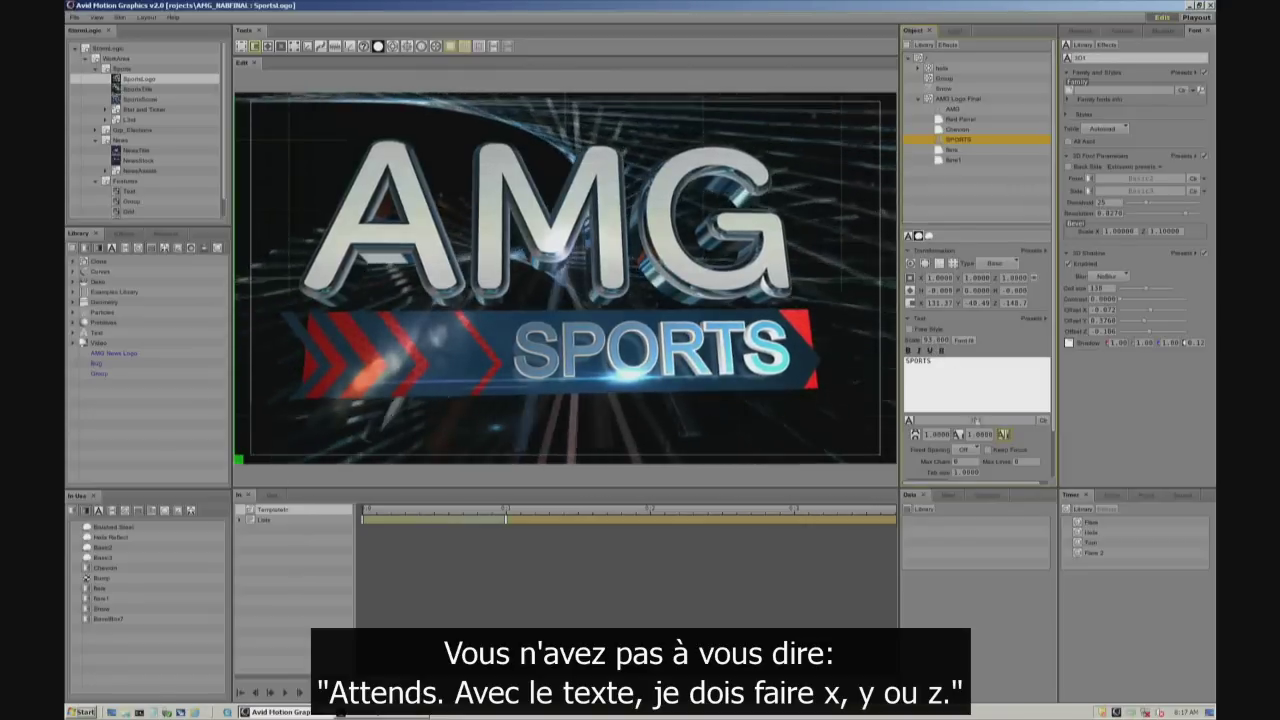
left_click(1103, 365)
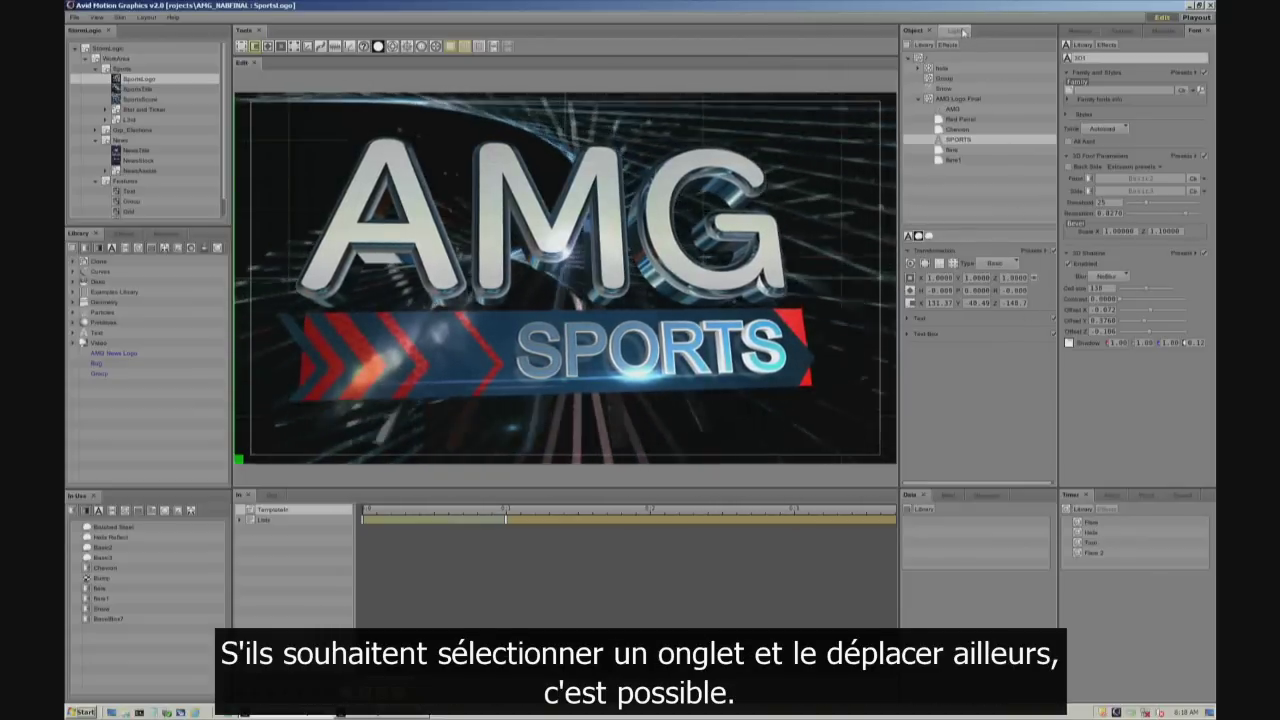
mouse_move(962, 31)
left_mouse_down()
mouse_move(1064, 33)
mouse_move(954, 35)
left_mouse_up()
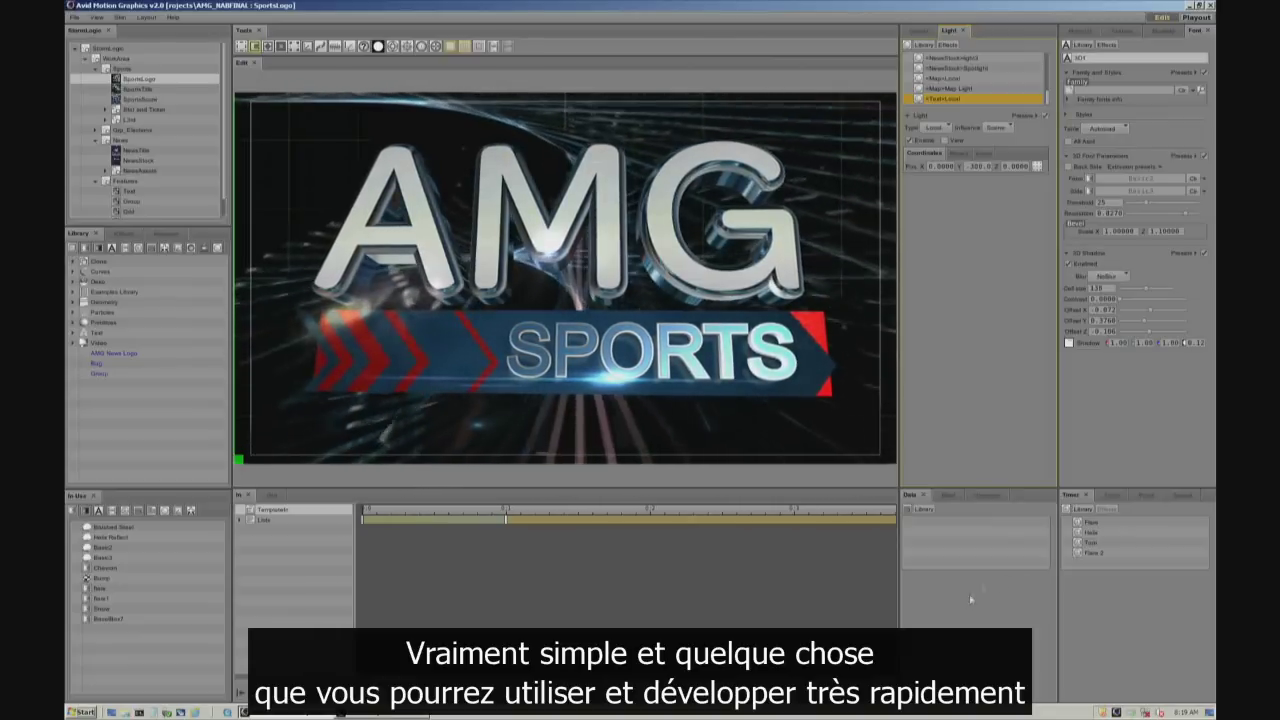
left_click(1075, 30)
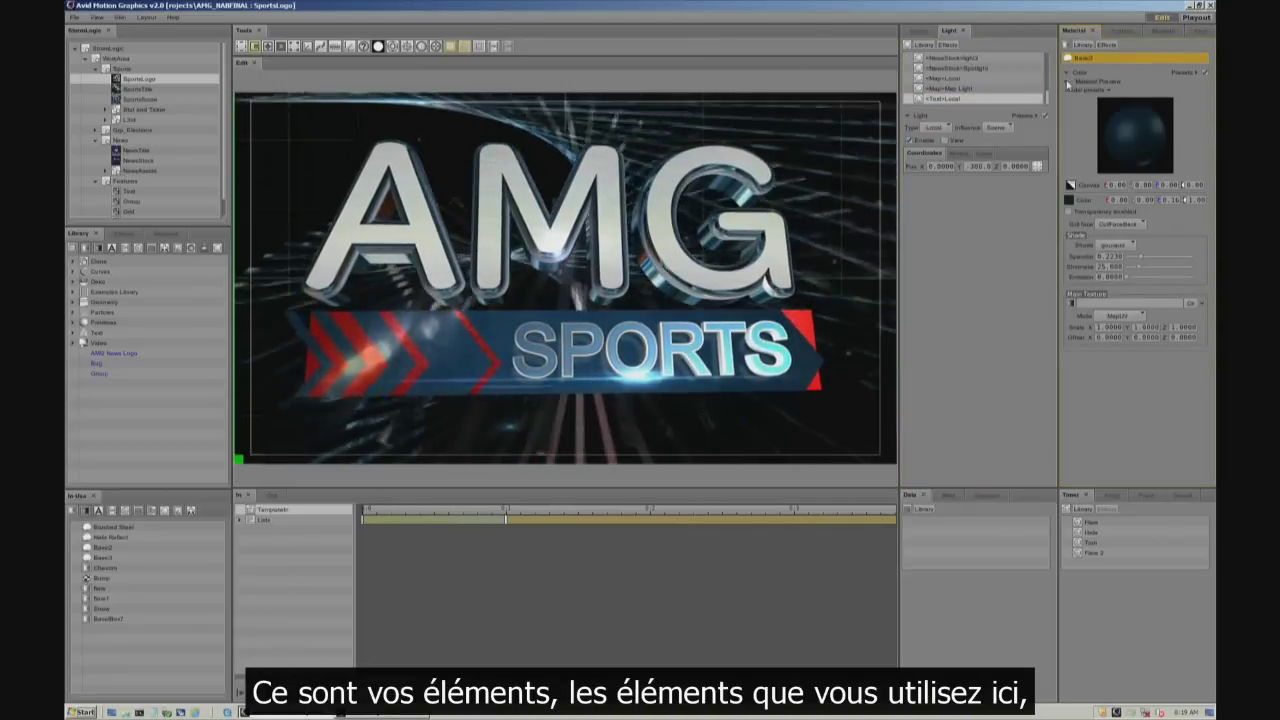
Browse the Texture, Models, Media and Font tabs, expanding the media node to see its inputs
left_click(1115, 30)
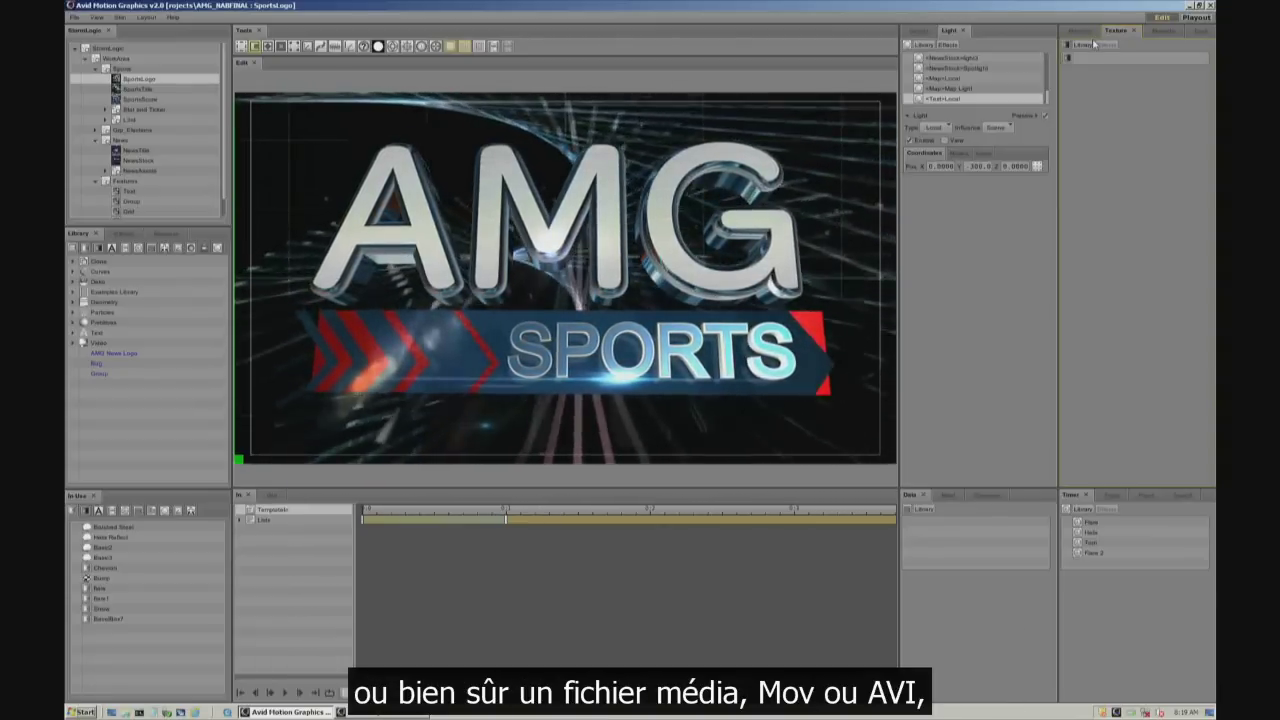
left_click(1170, 33)
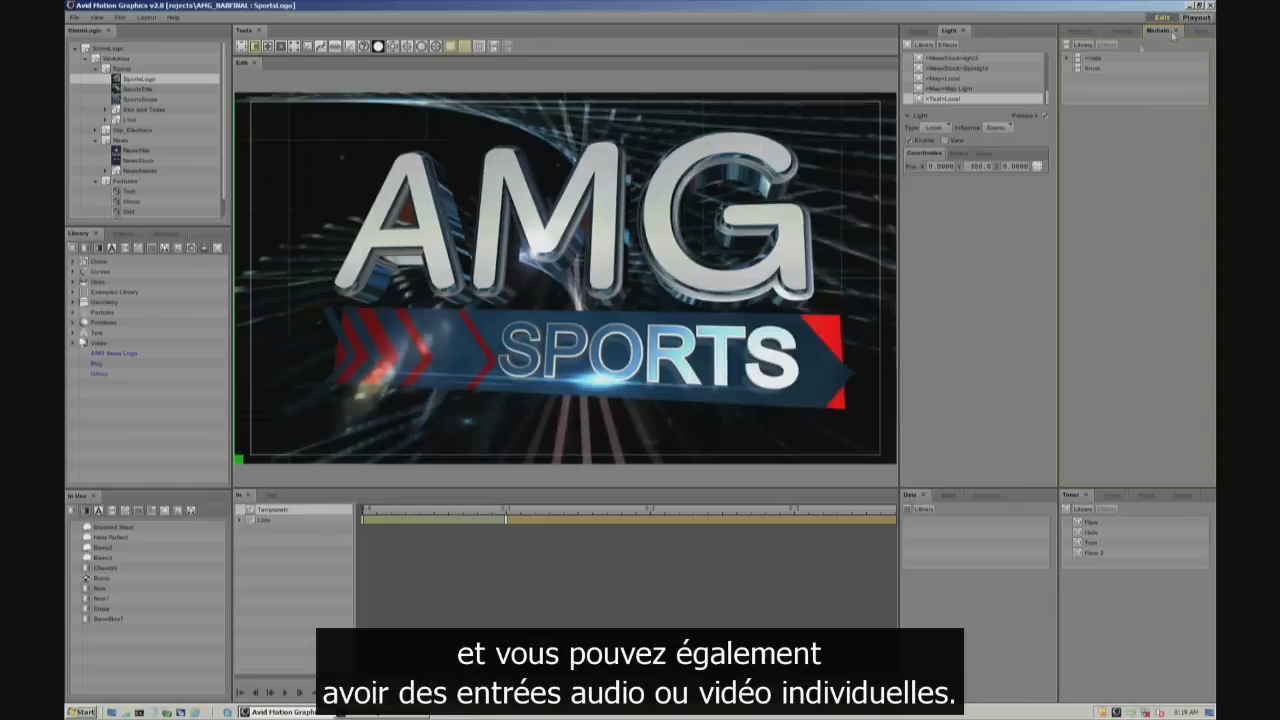
left_click(1075, 59)
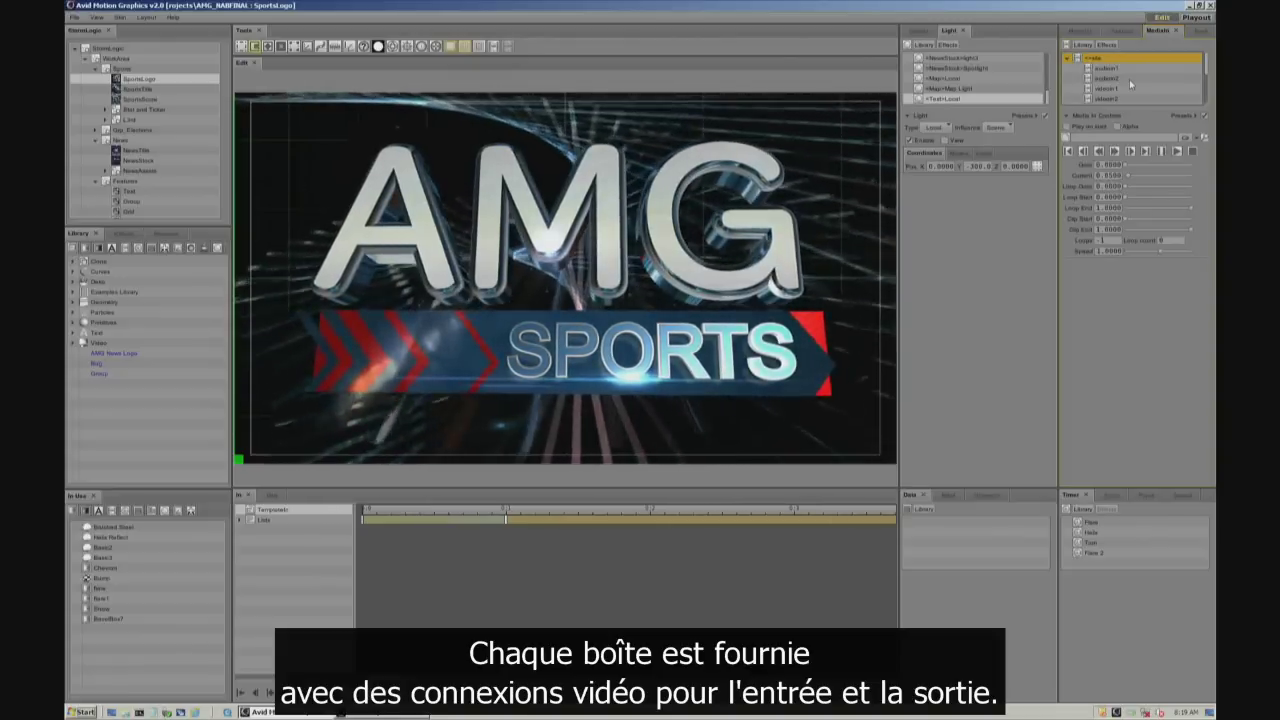
left_click(1201, 32)
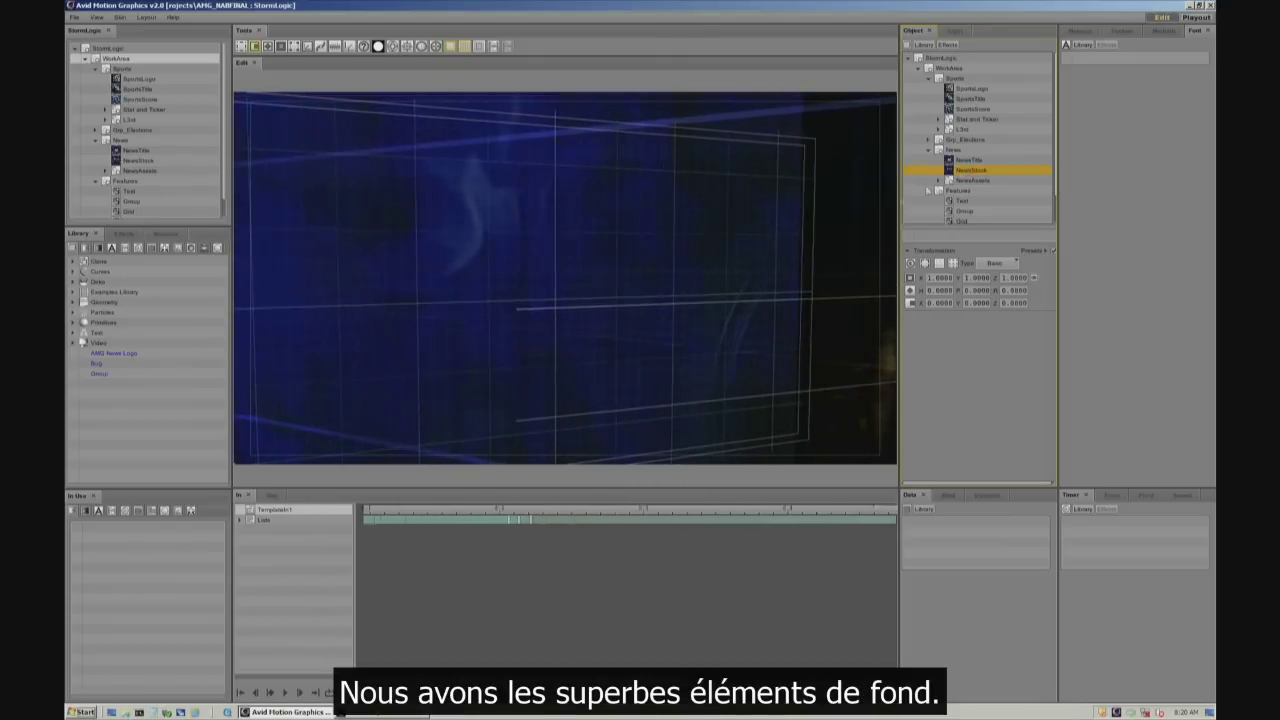
Select the STOCK INDEX UPDATE title in the viewport, then open the NewsStock scene
left_click(436, 264)
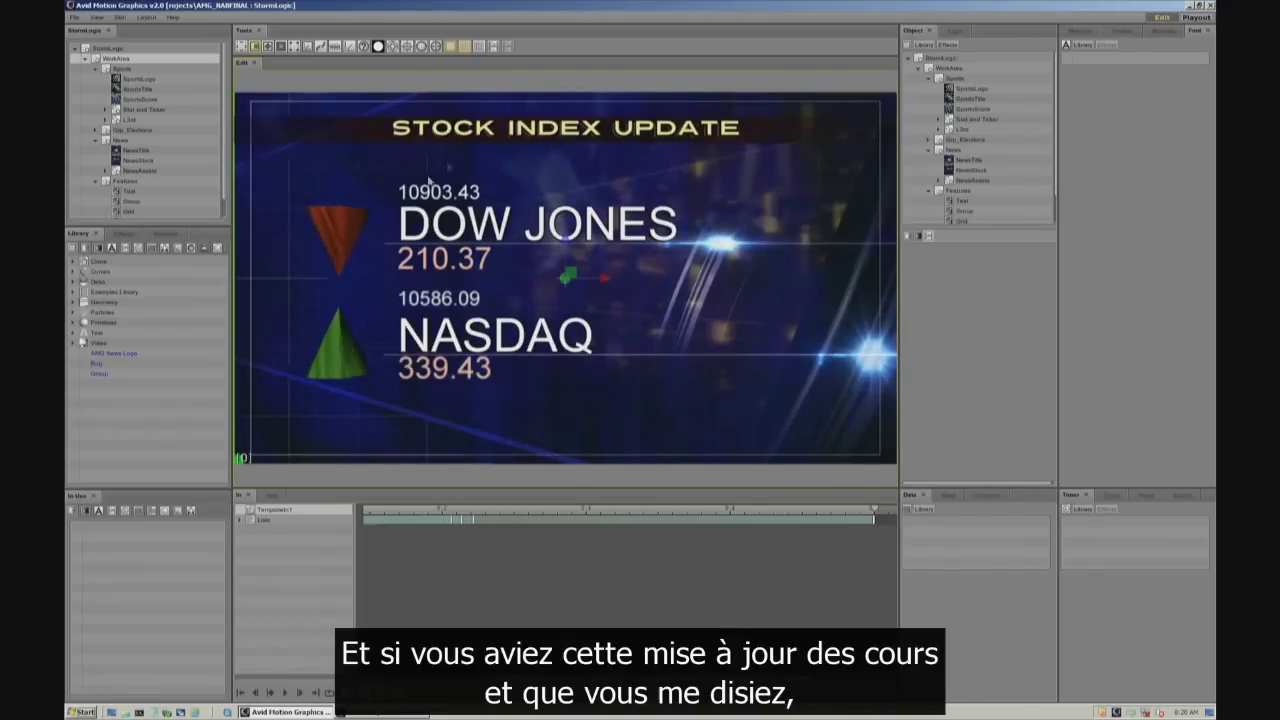
left_click(530, 136)
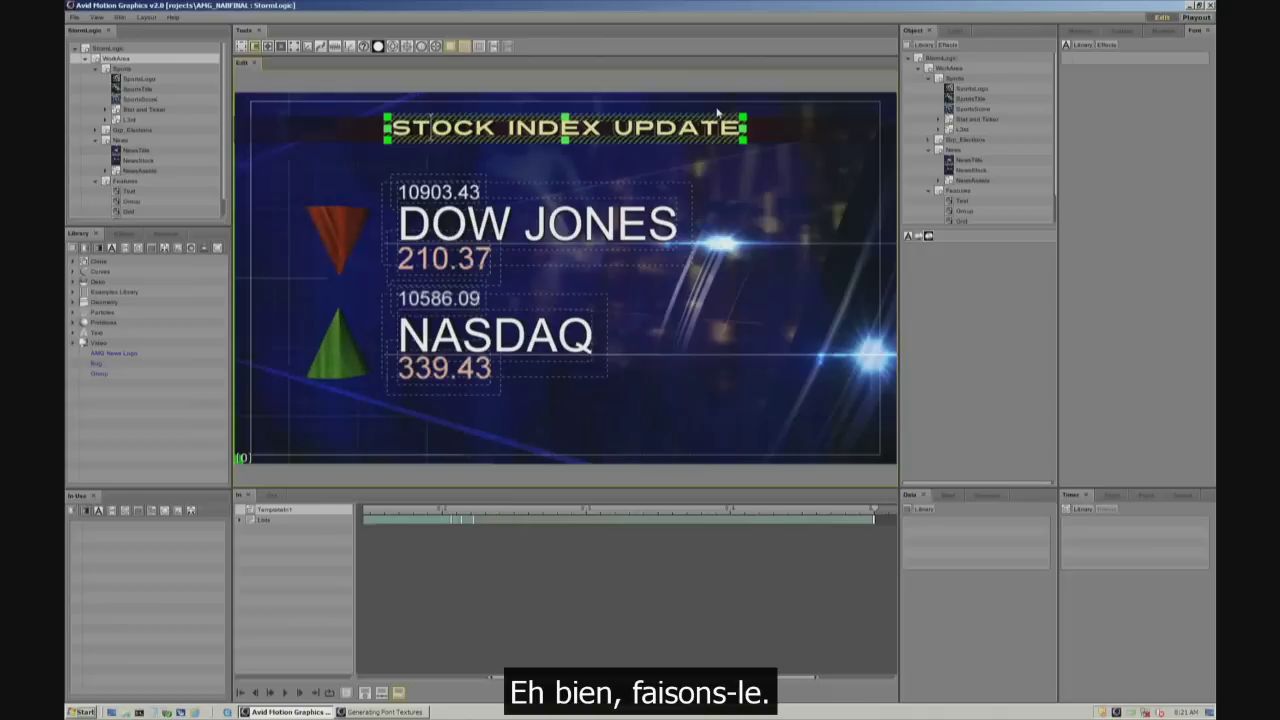
left_click(138, 159)
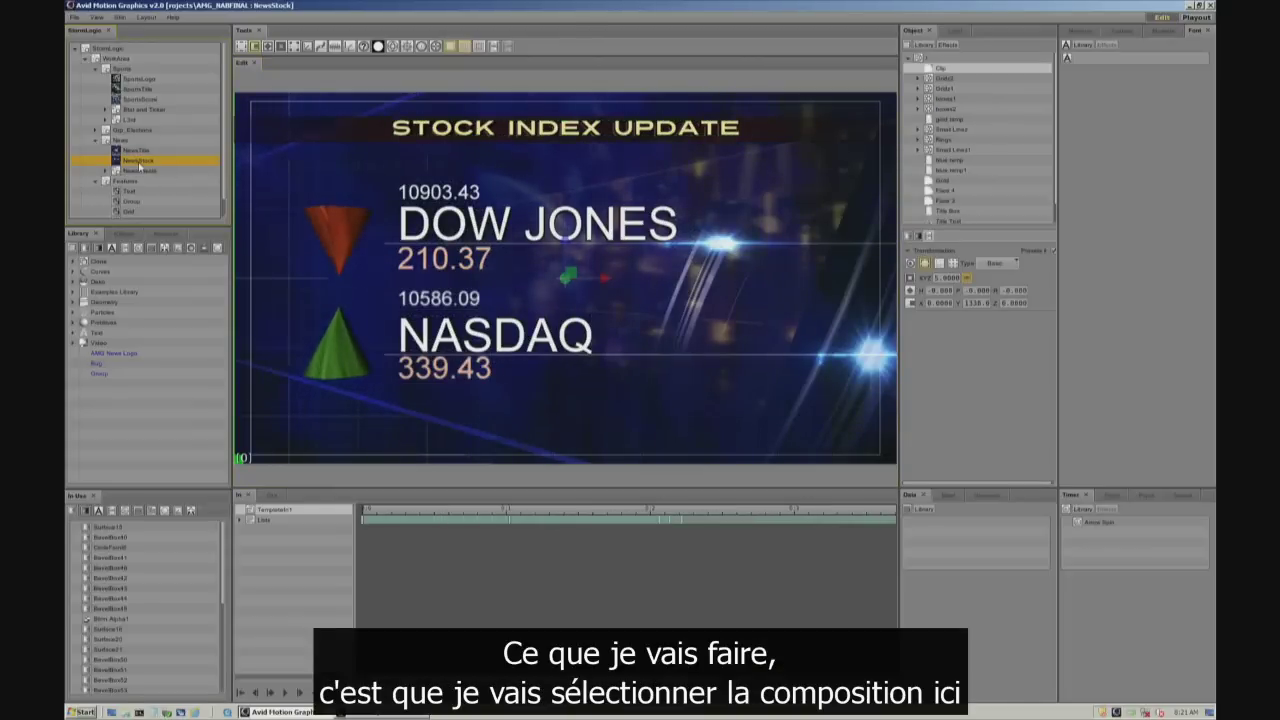
Select the Title Text object in the Object panel and duplicate it as Title Text1
scroll(996, 111, "down", 2)
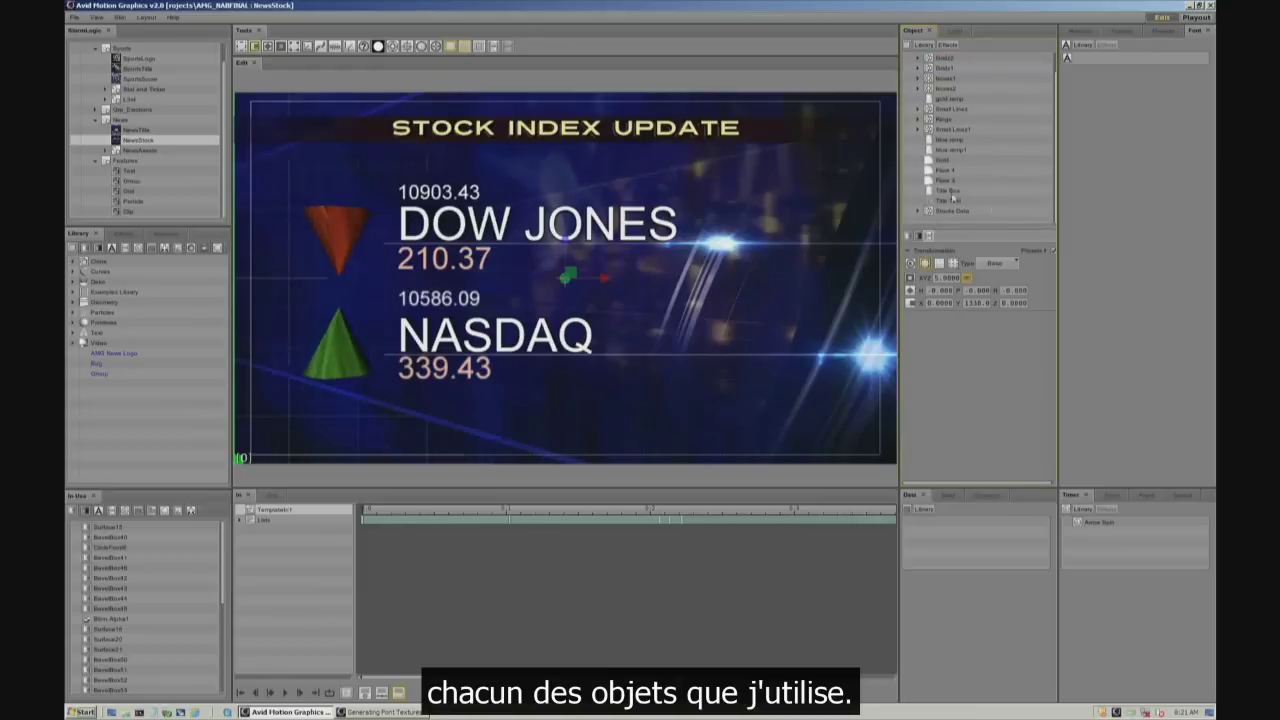
left_click(955, 202)
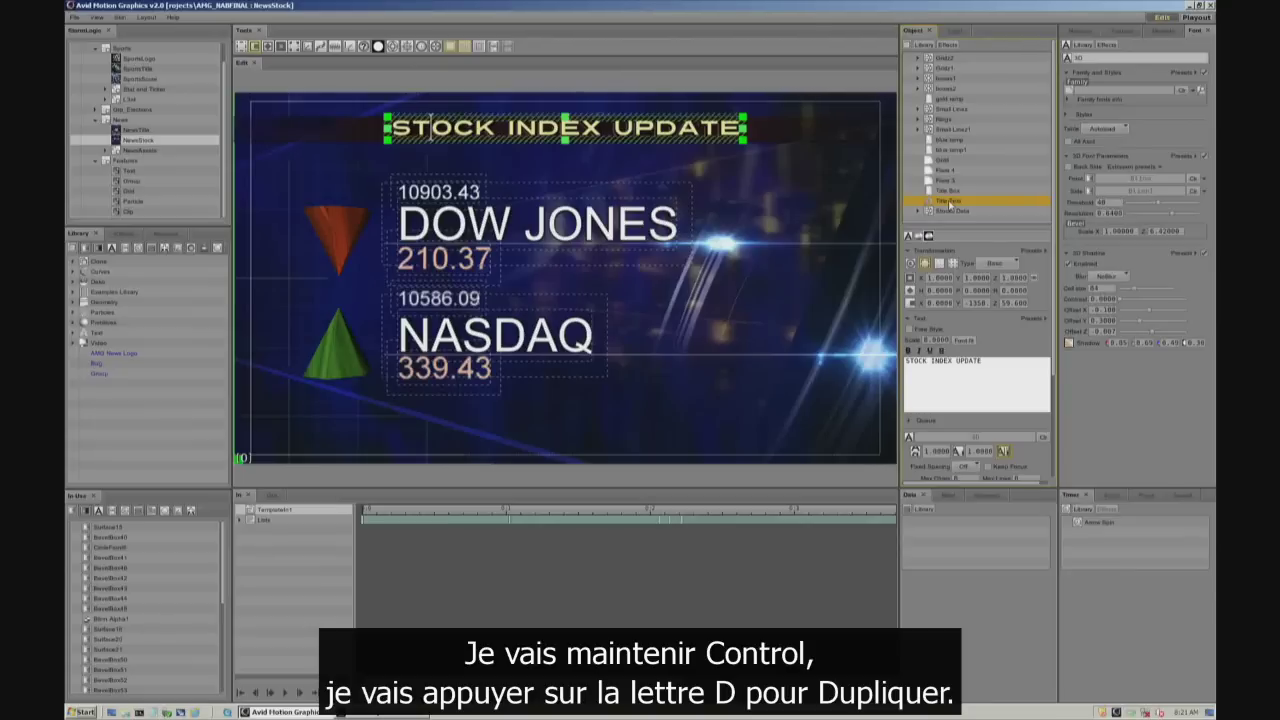
key("ctrl+d")
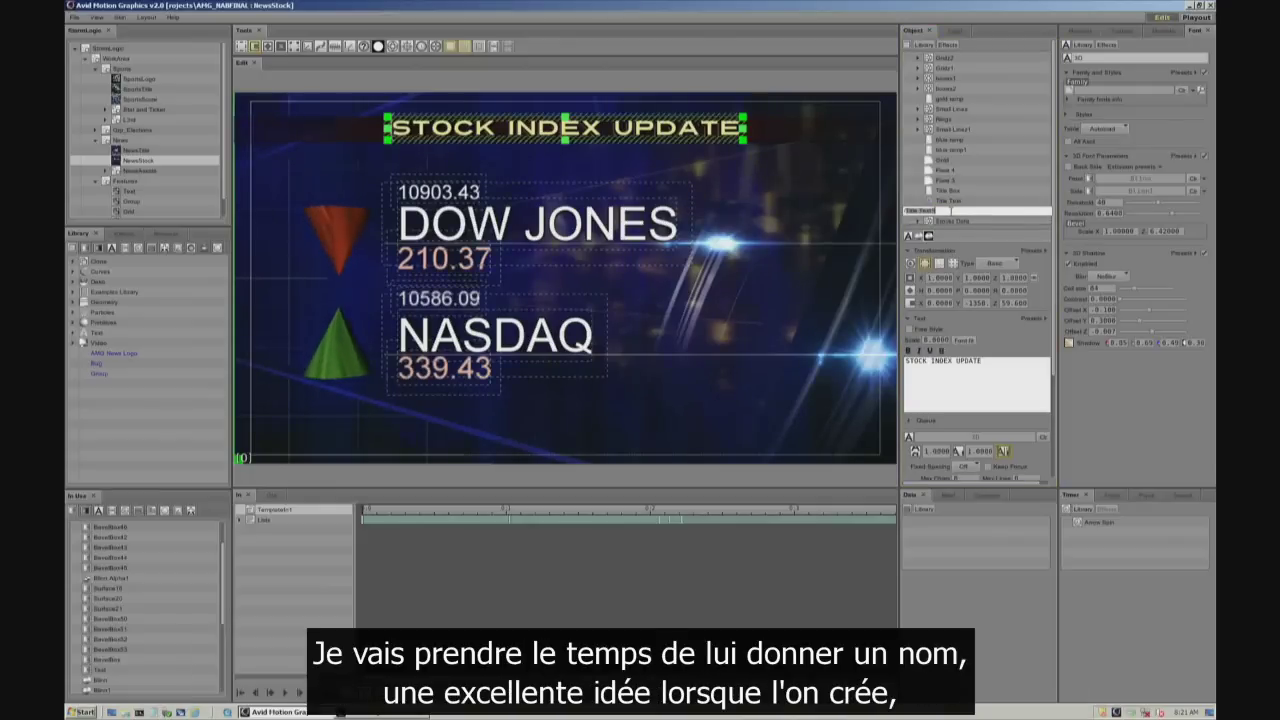
Rename the duplicated title to 'Date' and move it just below the original heading
double_click(950, 211)
type("Date")
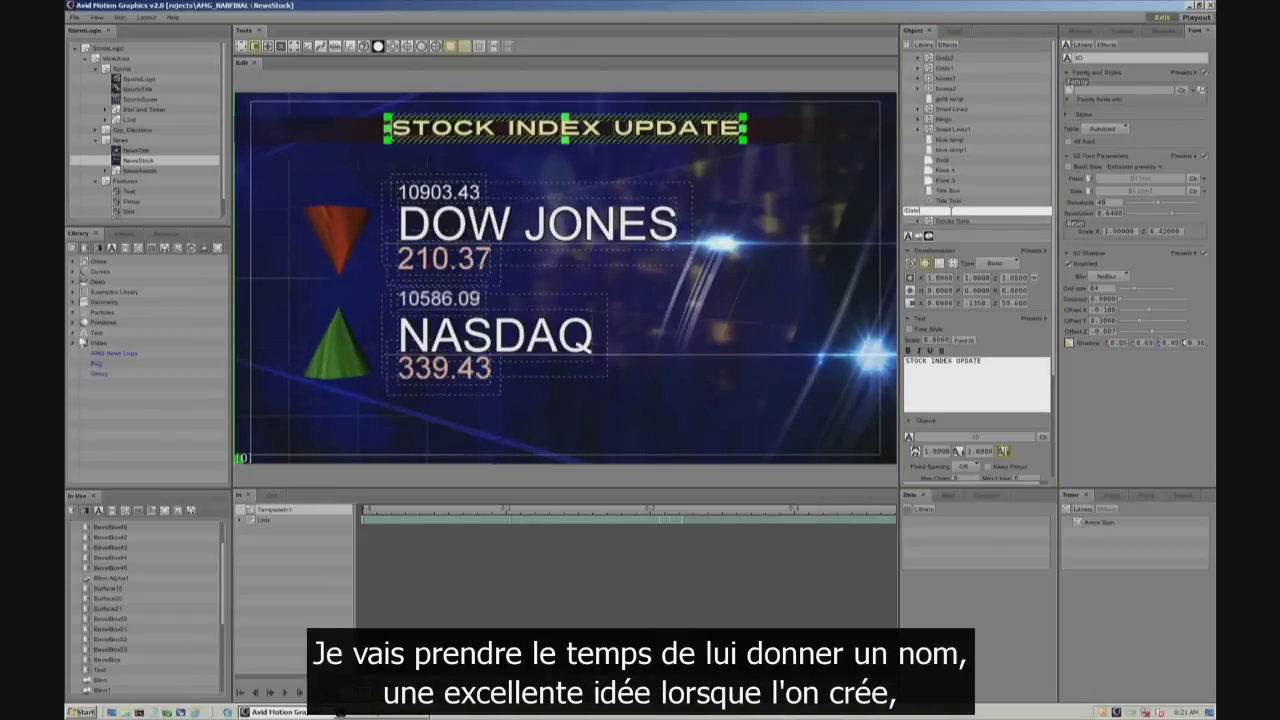
key("Return")
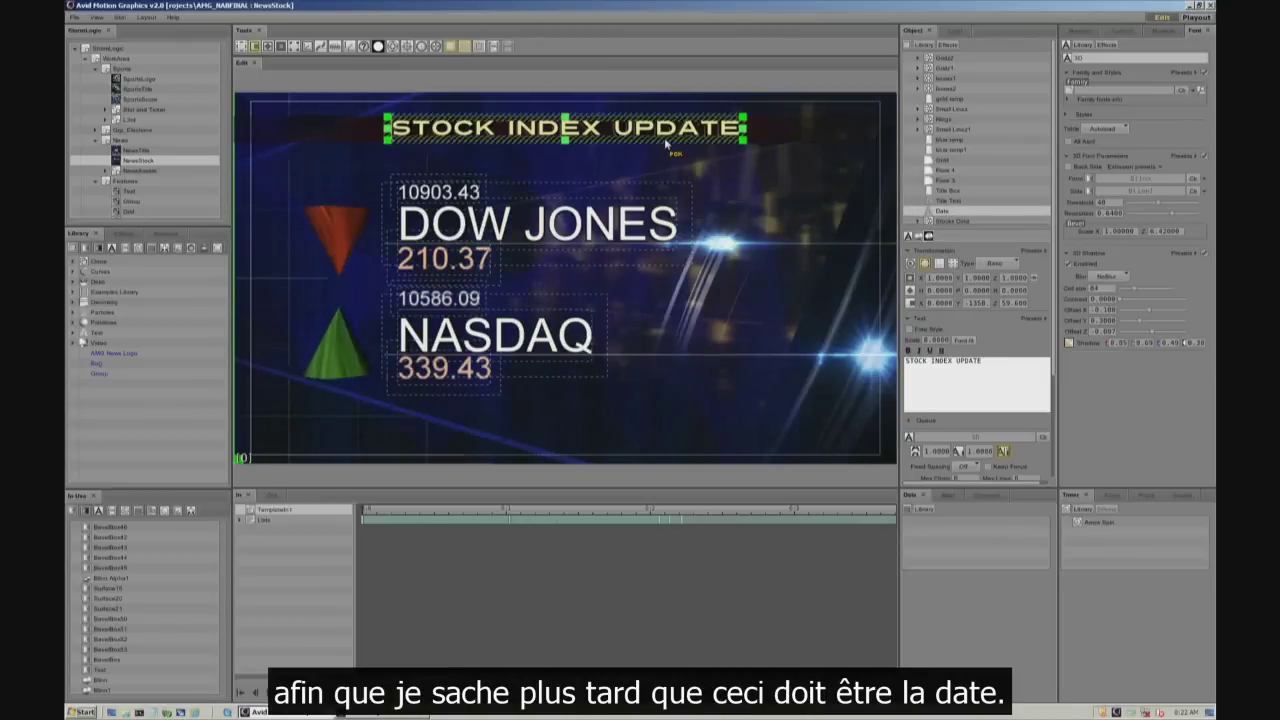
left_click_drag(664, 143, 665, 173)
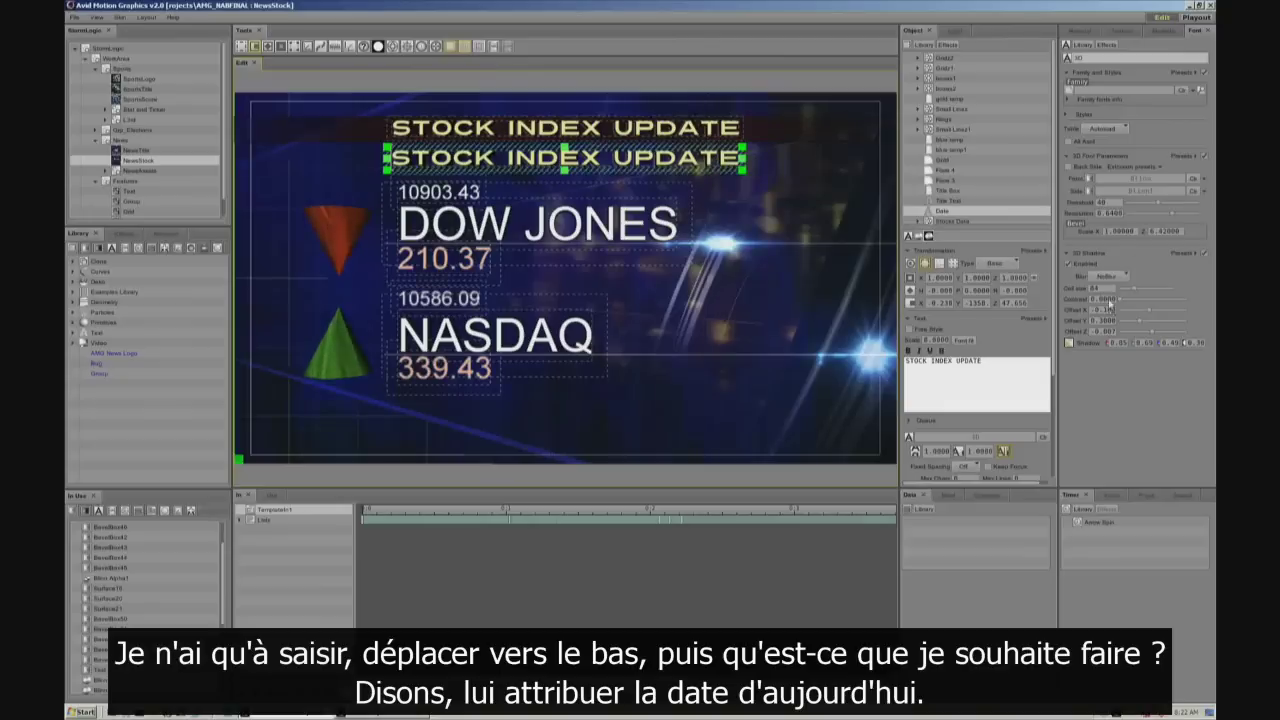
Replace the Date object's text with 'April 19, 2012', then edit the month on the canvas
left_click(988, 365)
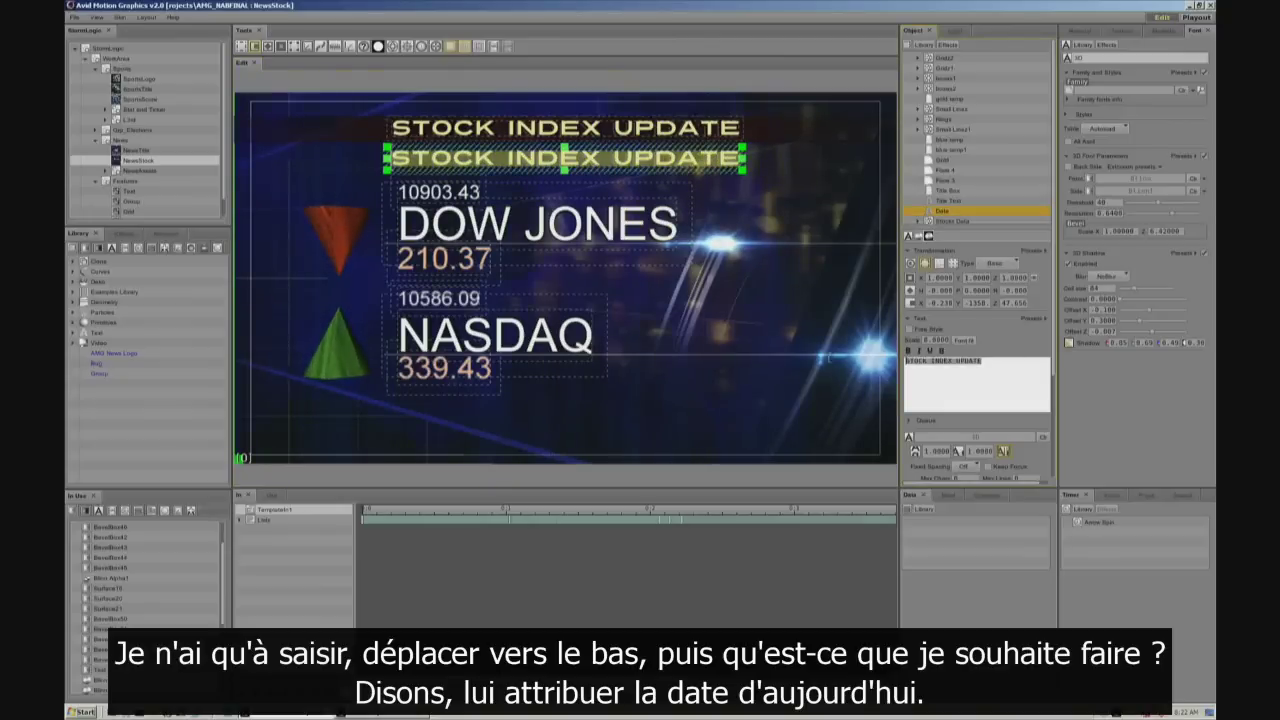
key("ctrl+a")
key("Delete")
type("Apri")
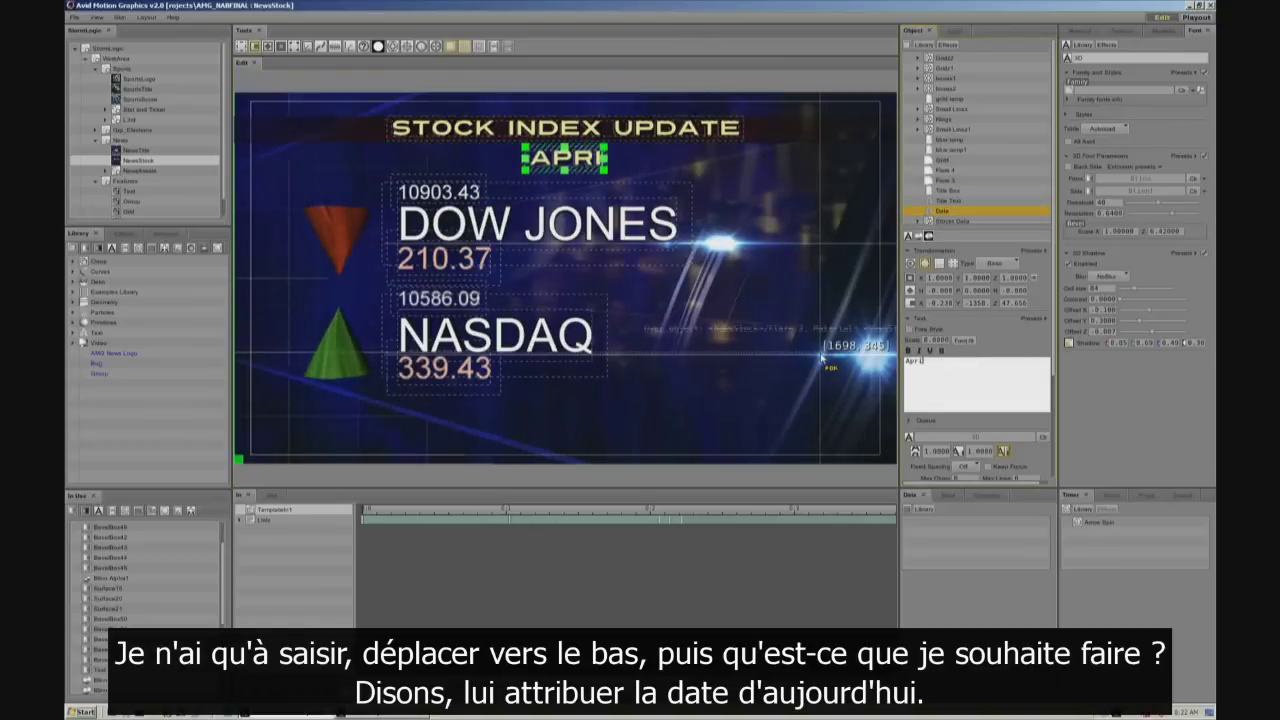
type("l 19, 2012")
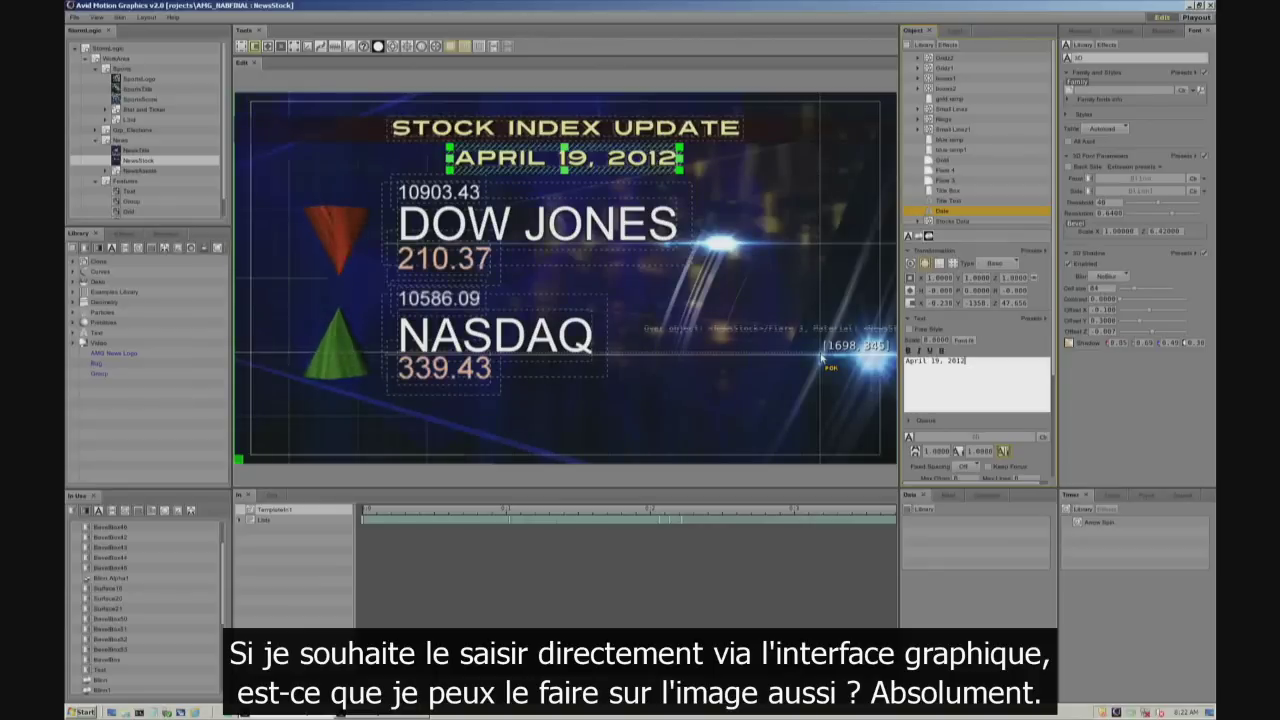
left_click(555, 166)
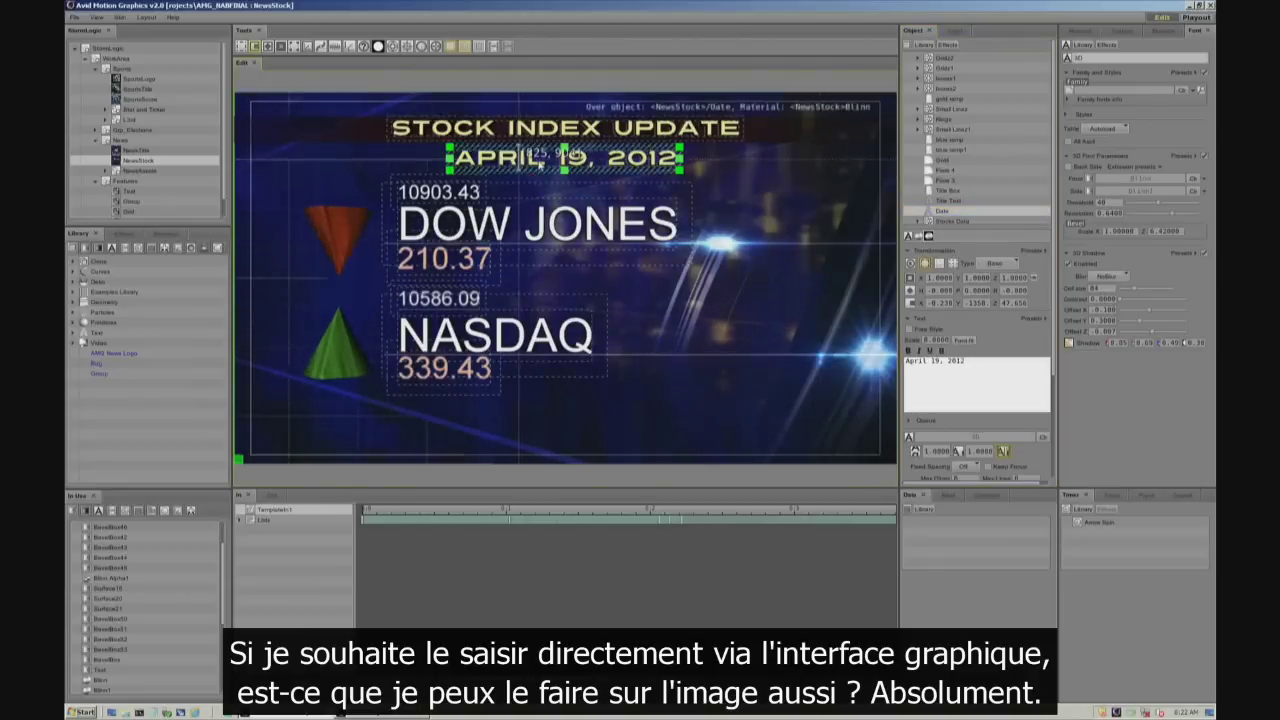
left_click(556, 166)
key("BackSpace")
key("BackSpace")
key("BackSpace")
key("BackSpace")
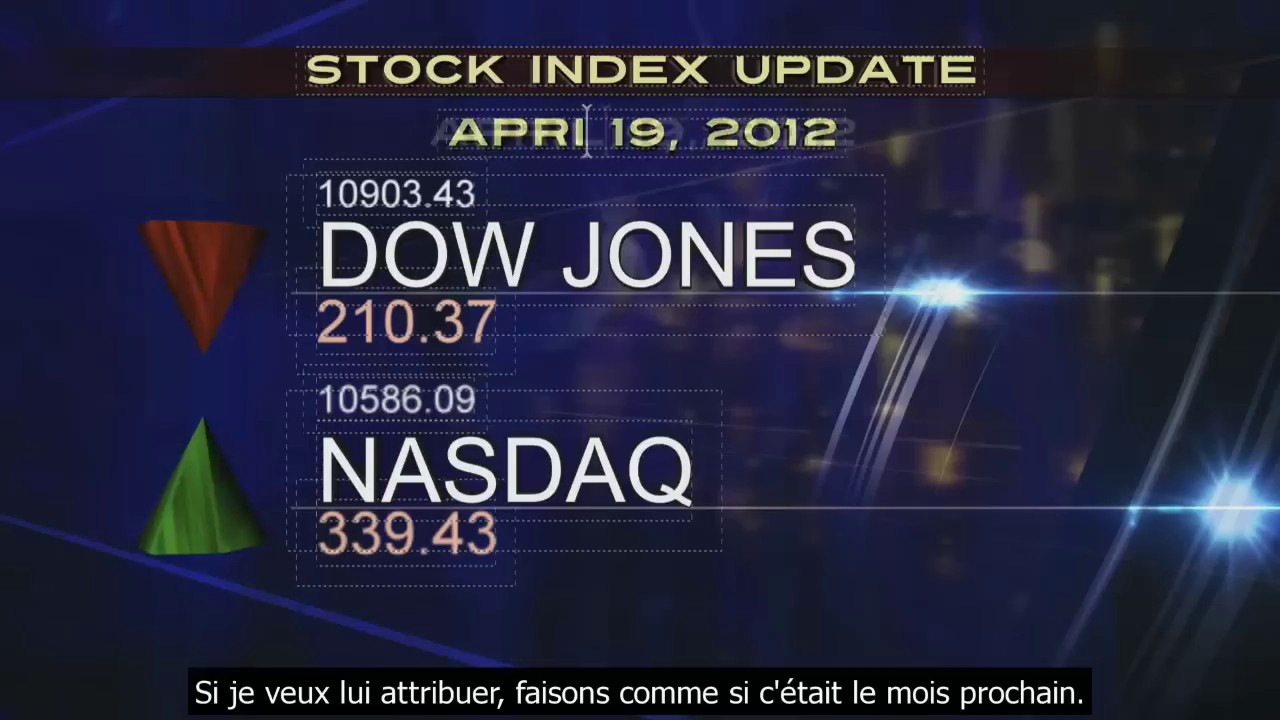
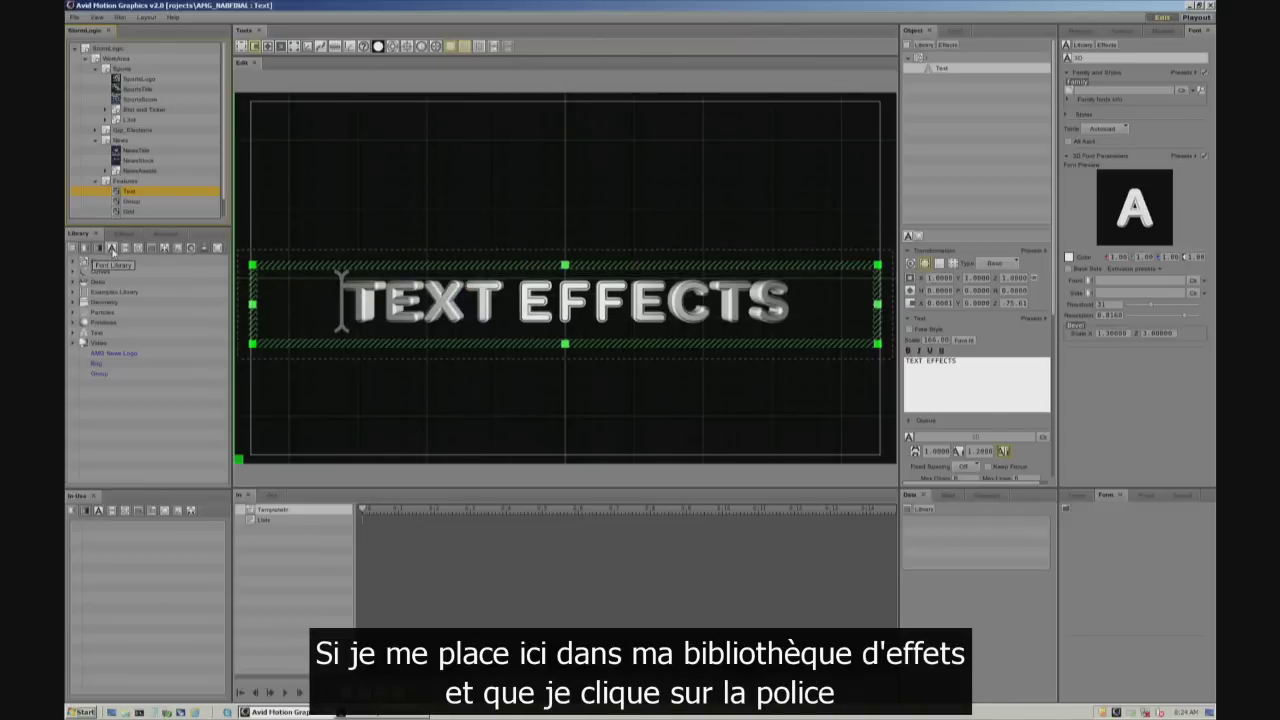
Drag the 3D > Extruded 3D Font preset from the Font library onto the TEXT EFFECTS title
left_click(113, 248)
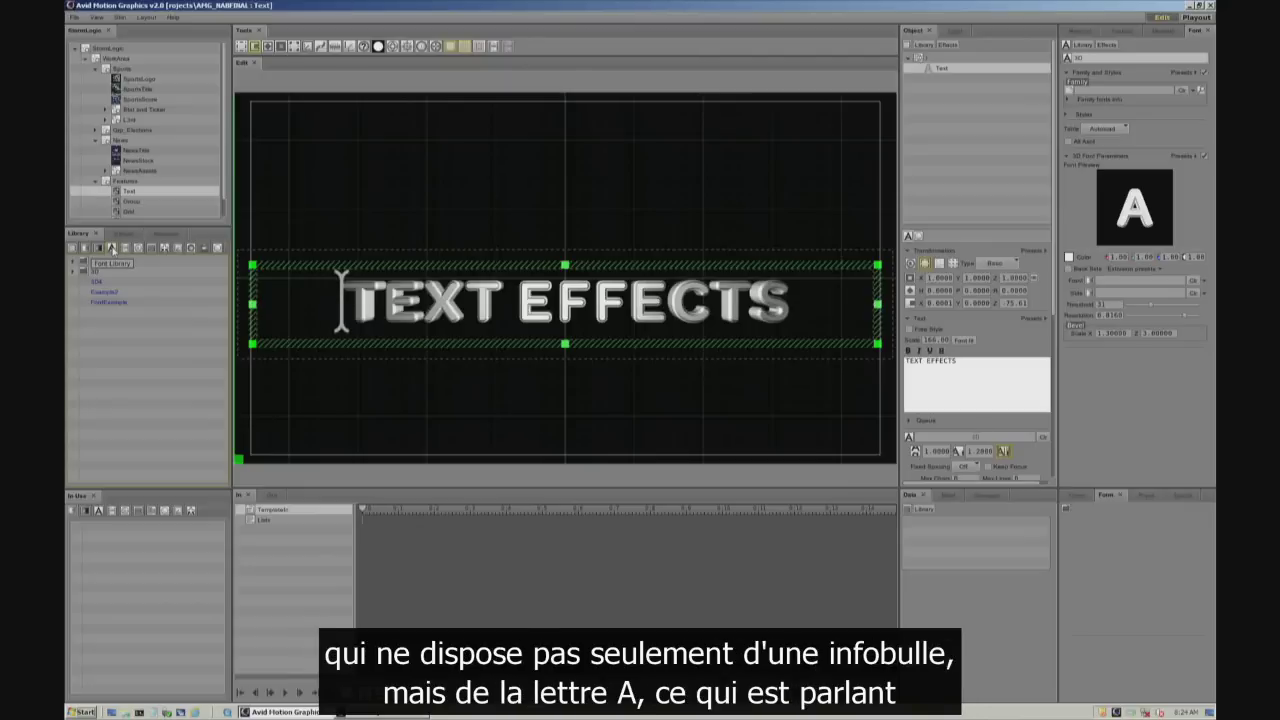
left_click(74, 272)
left_click(83, 283)
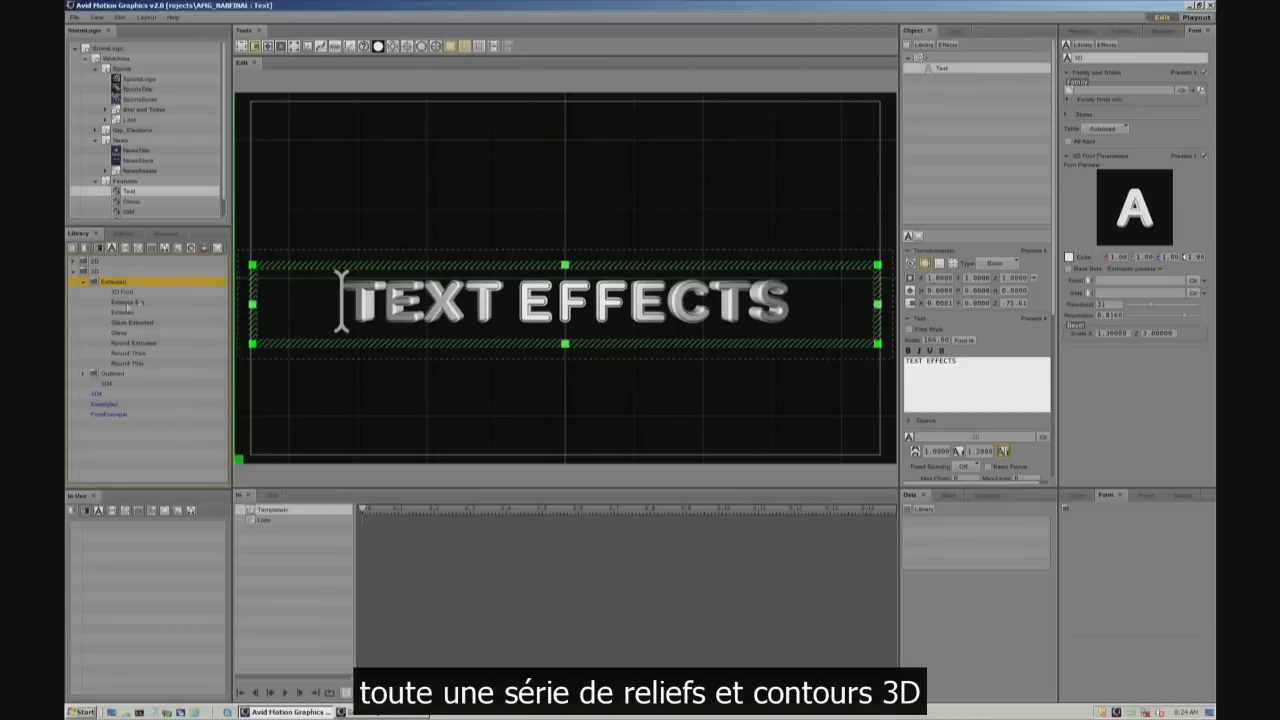
left_click(72, 262)
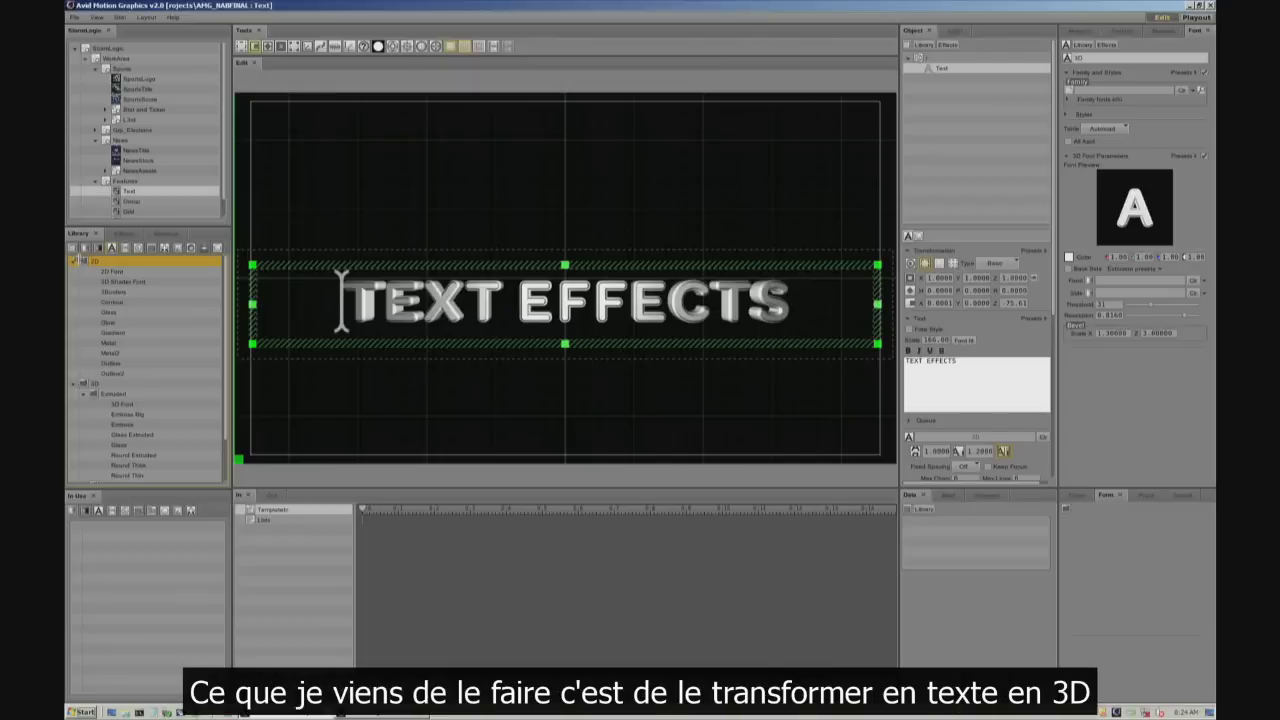
left_click(73, 263)
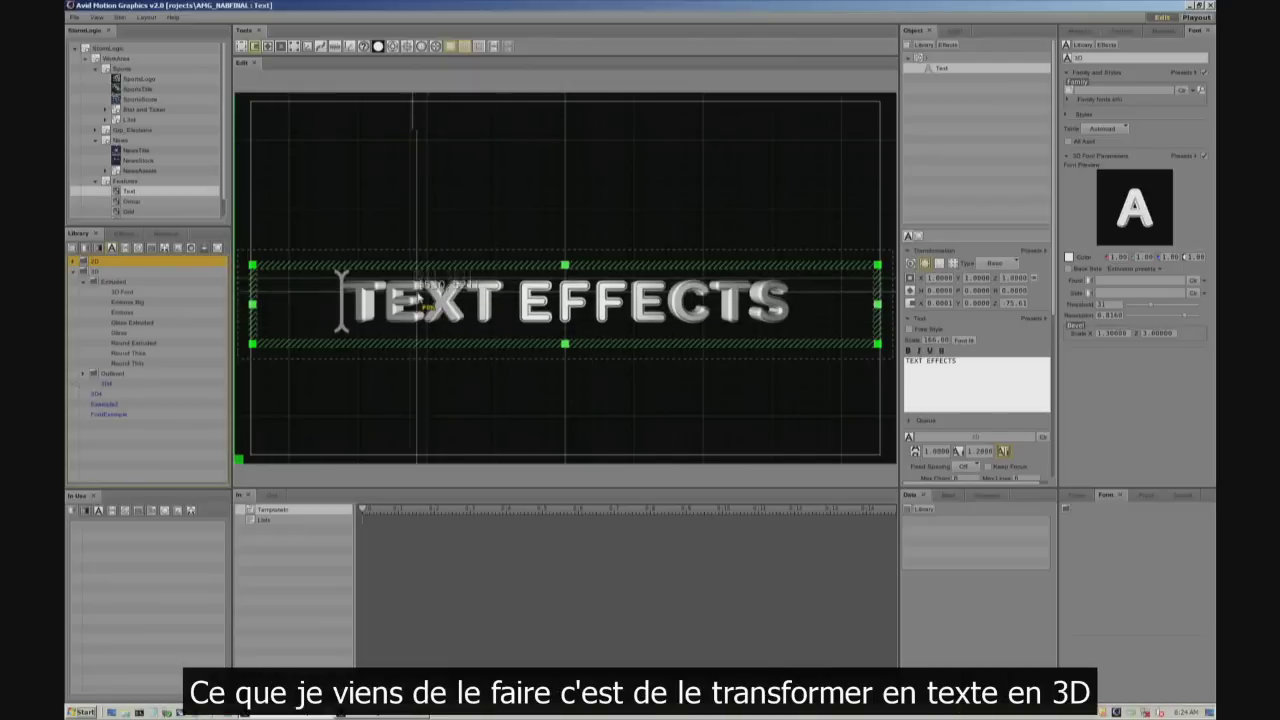
left_click_drag(131, 296, 294, 305)
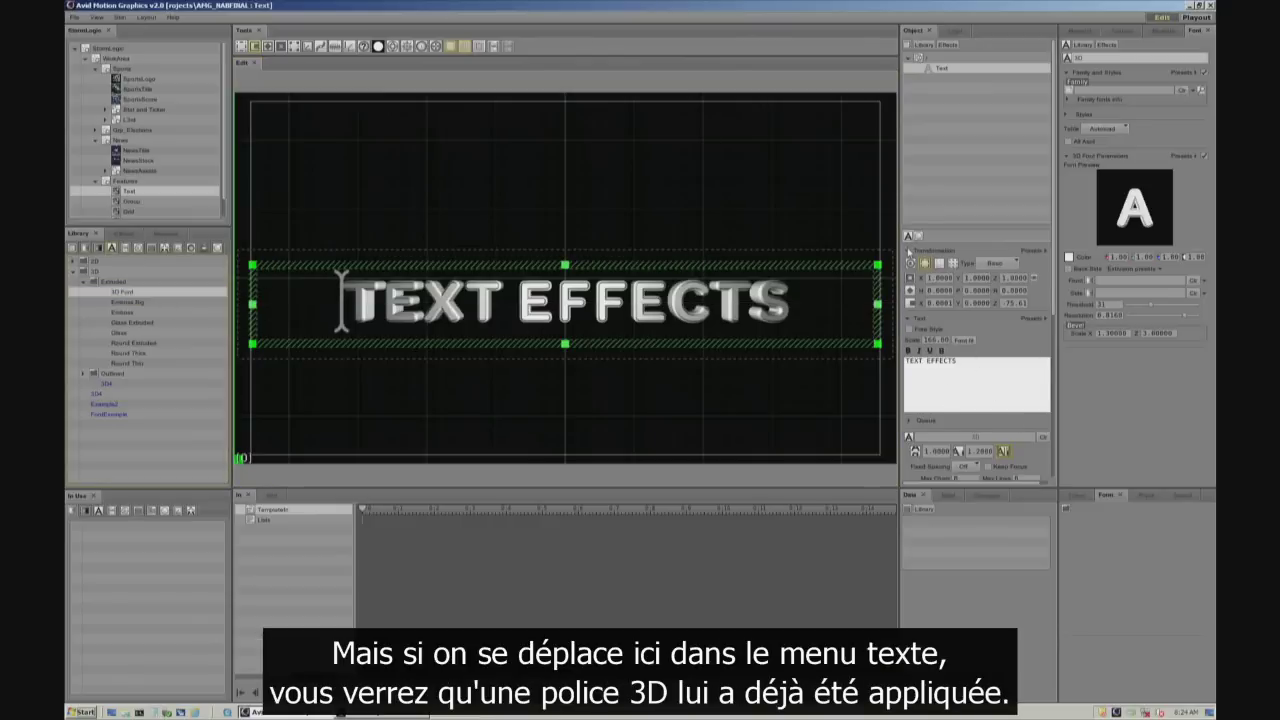
Rotate the title to a 58.1 heading in its transformation settings as a trial
left_click(910, 250)
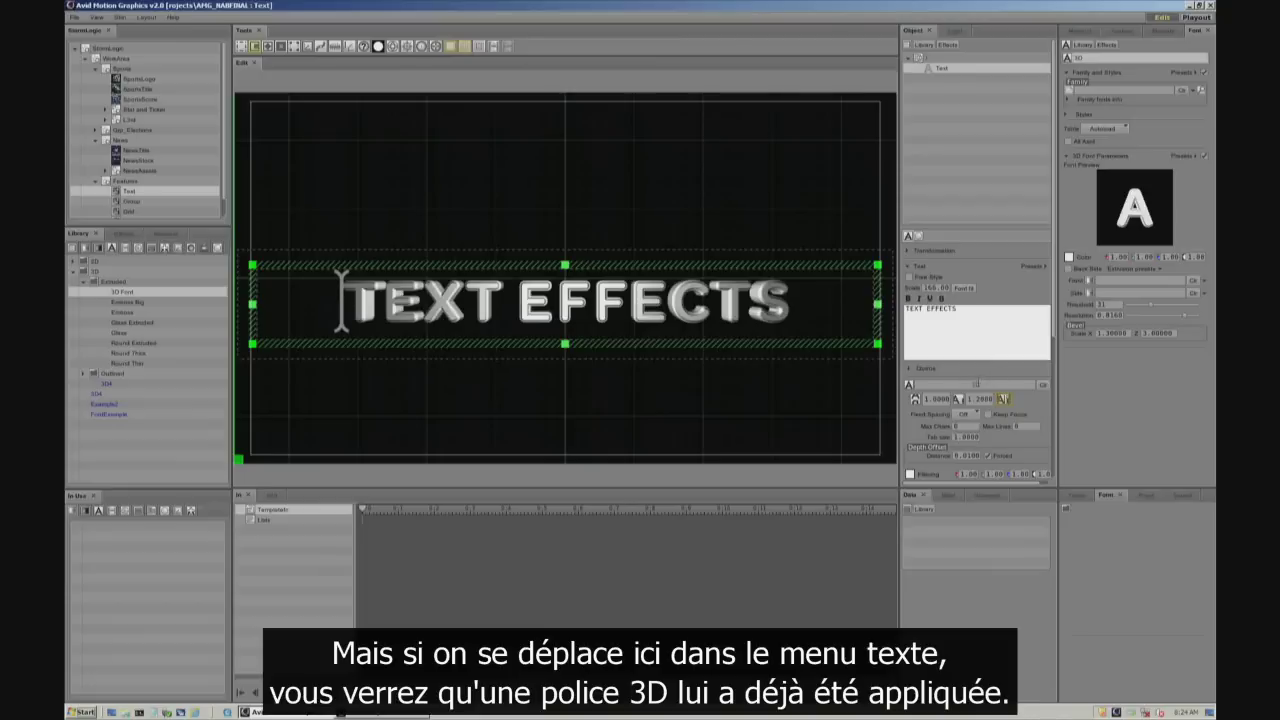
left_click(630, 208)
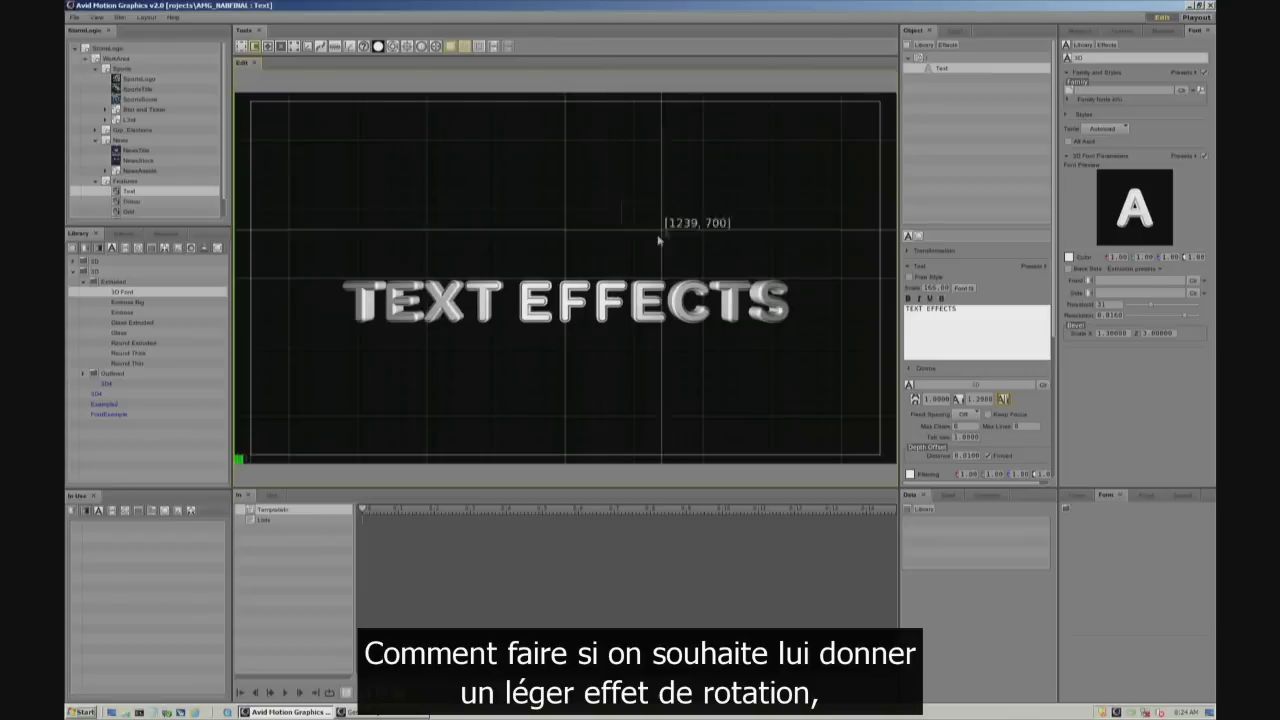
left_click(908, 250)
left_click_drag(931, 292, 88, 300)
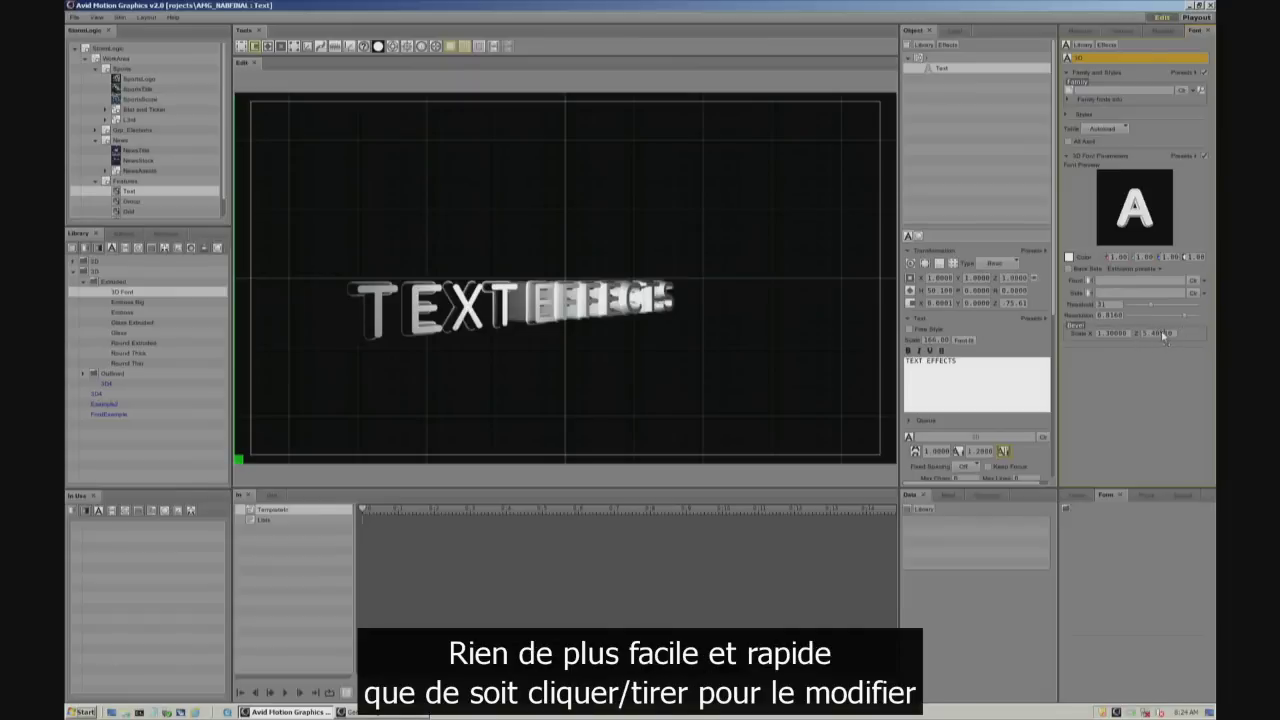
Set the title's bevel Z scale to 3
double_click(1153, 333)
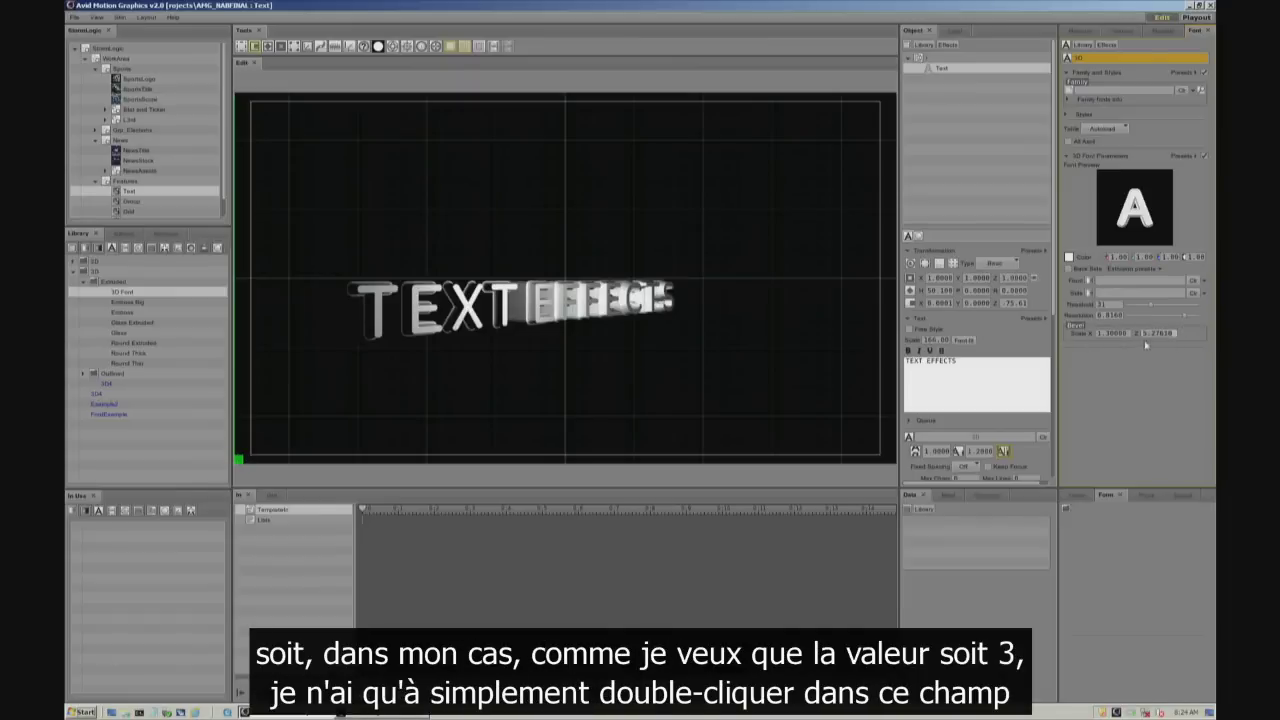
type("3")
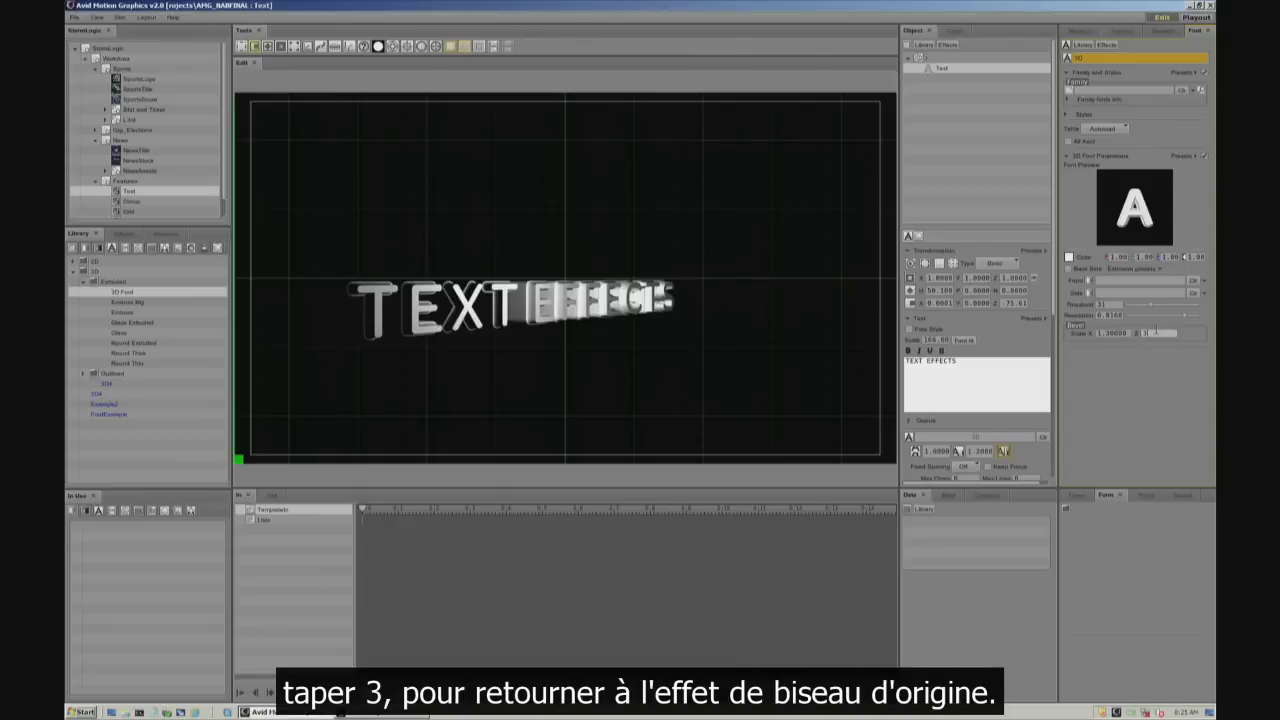
key("Return")
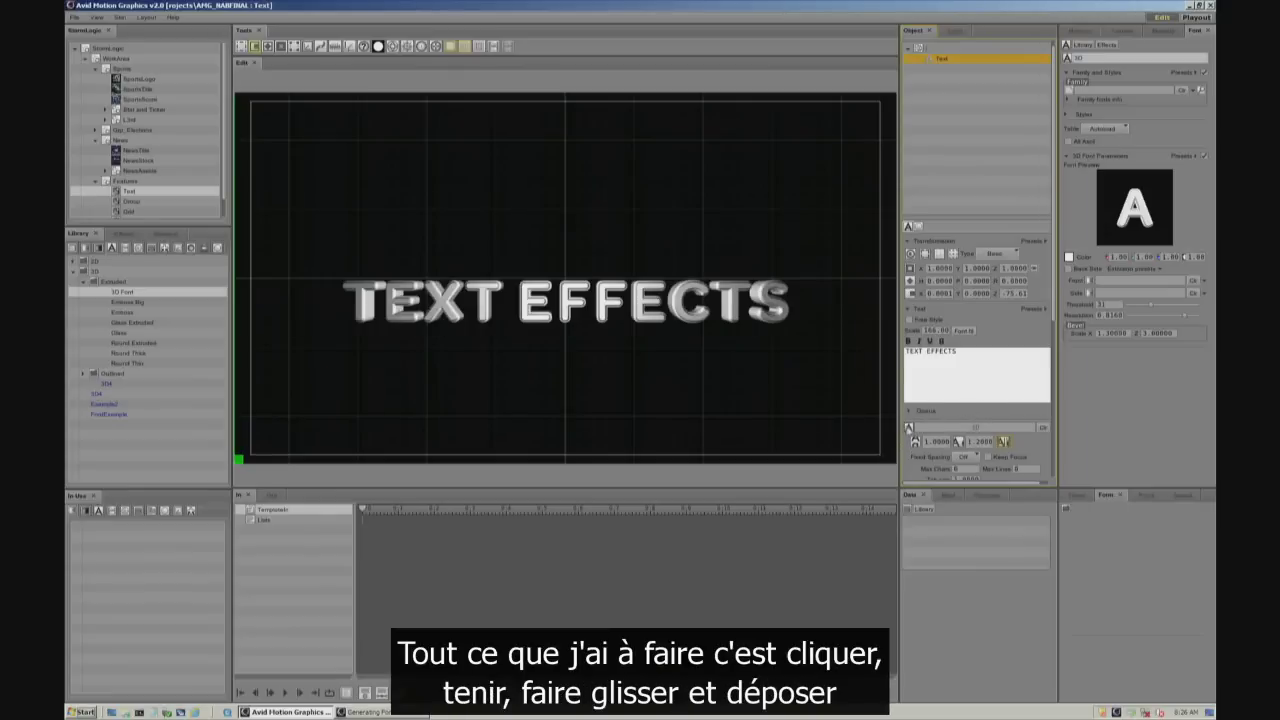
Drag a text animation effect onto the TEXT EFFECTS title to add its Text FX settings
mouse_move(909, 428)
left_mouse_down()
mouse_move(114, 439)
mouse_move(122, 426)
mouse_move(100, 400)
left_mouse_up()
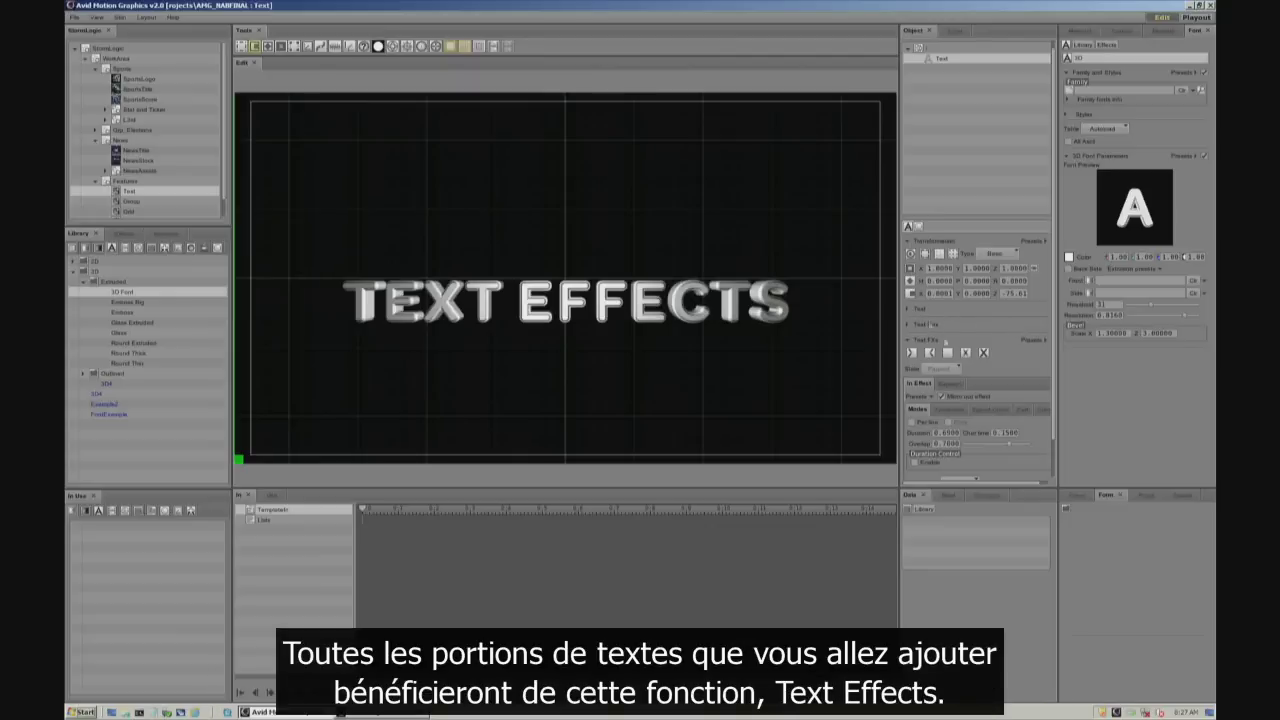
Preview the Text FX wipe animation, check its per-character transform settings, and replay it
left_click(932, 356)
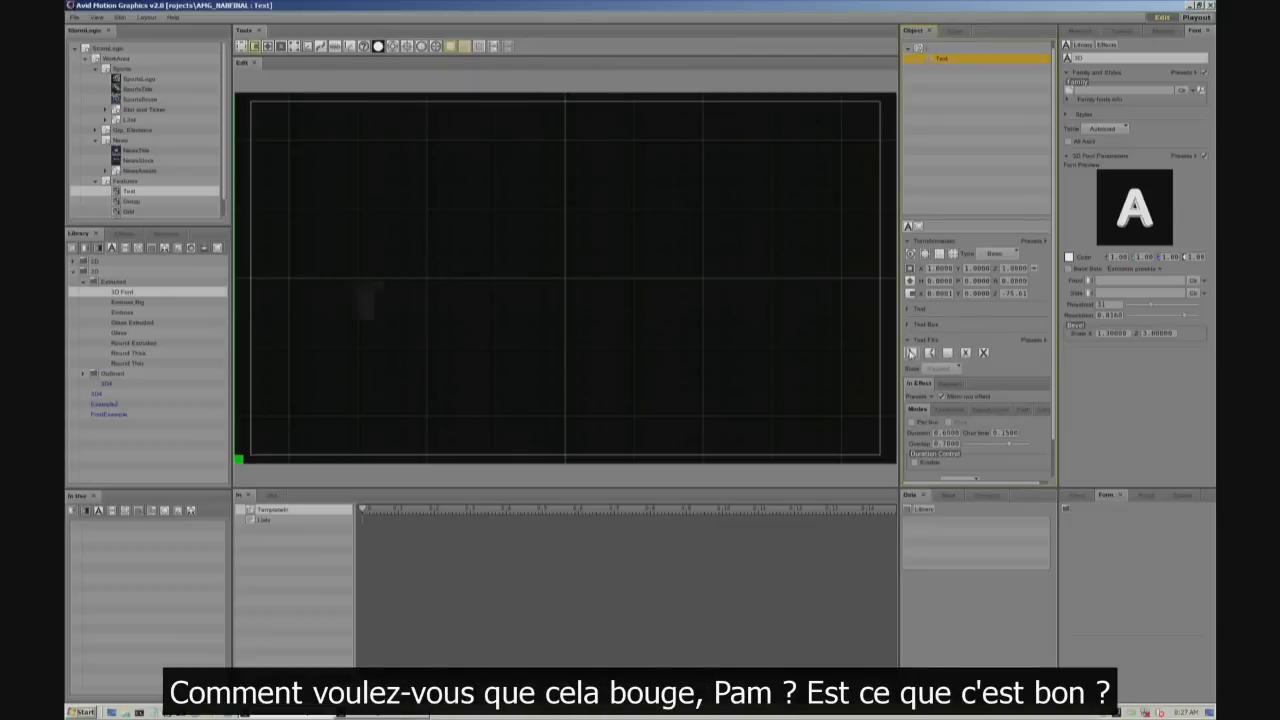
left_click(948, 410)
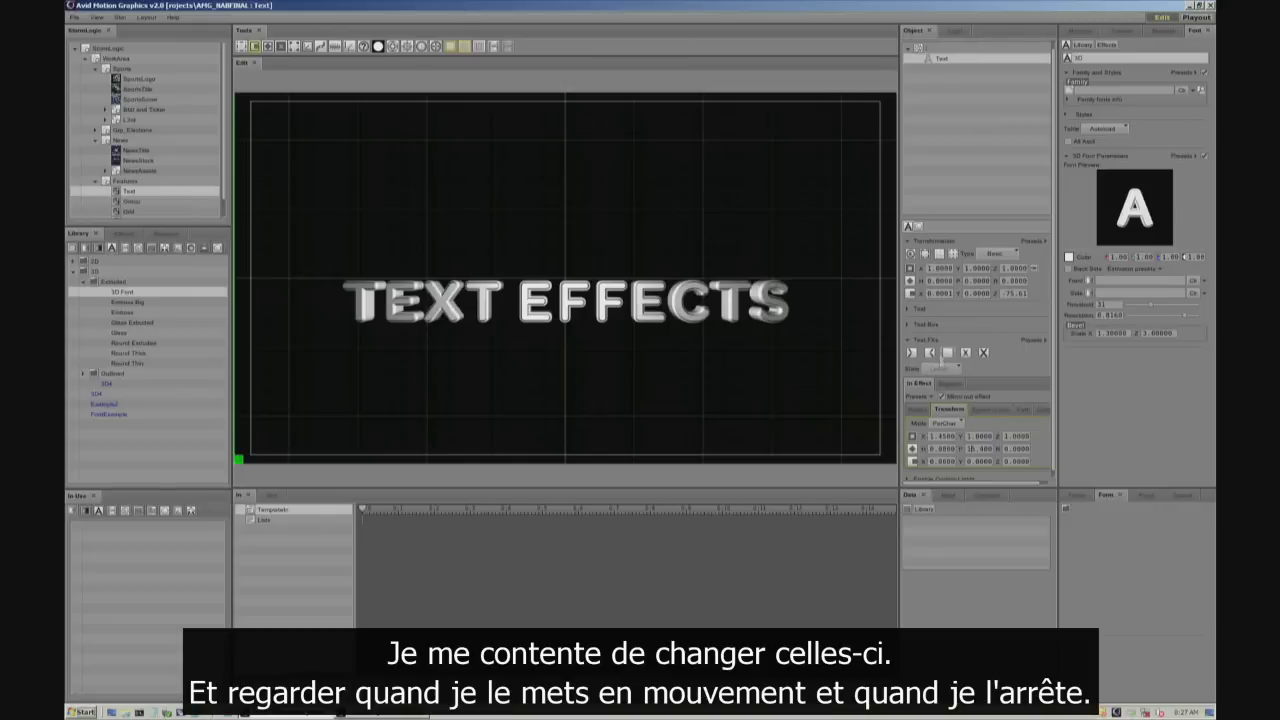
left_click(911, 353)
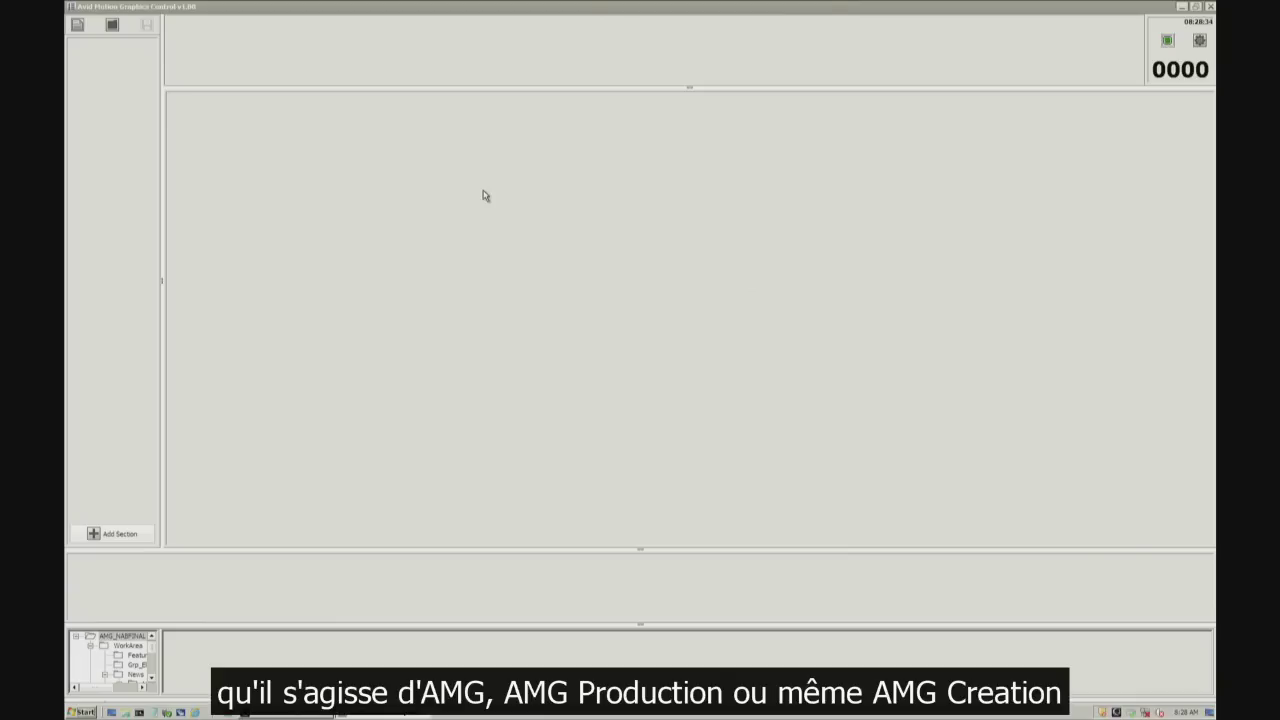
Open the NAB 2012 project from the saved projects list
left_click(114, 26)
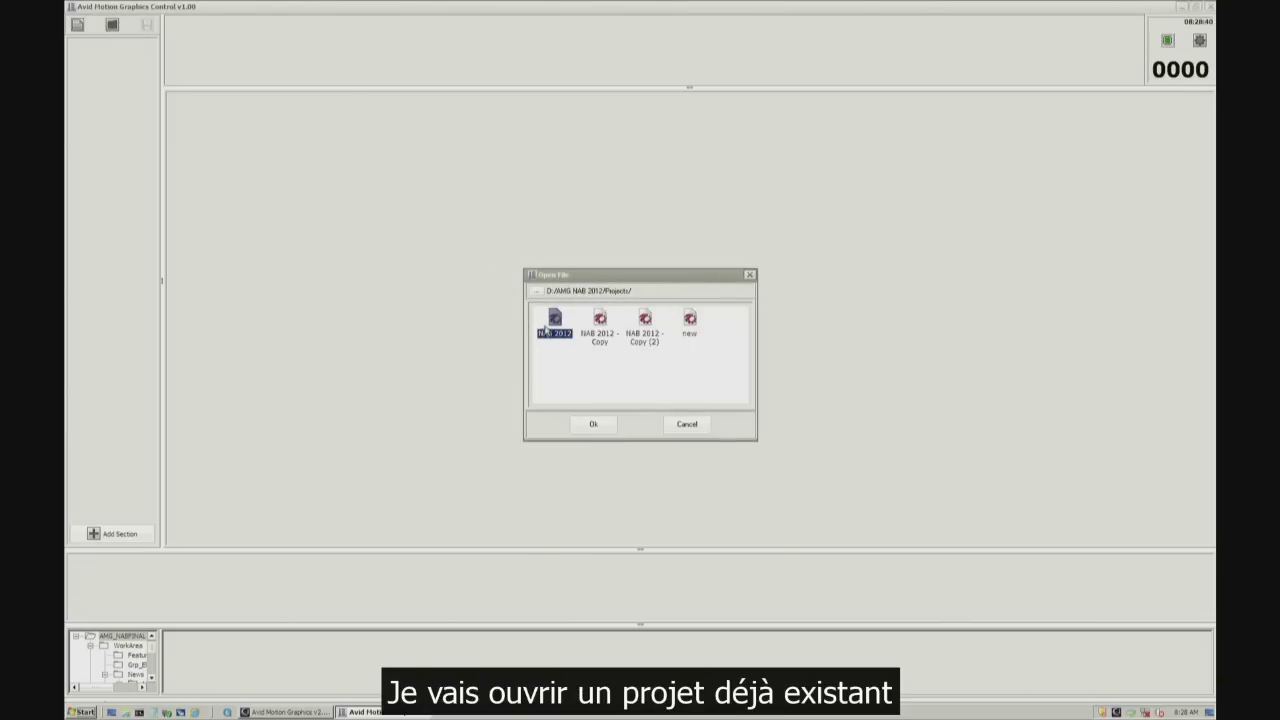
left_click(596, 425)
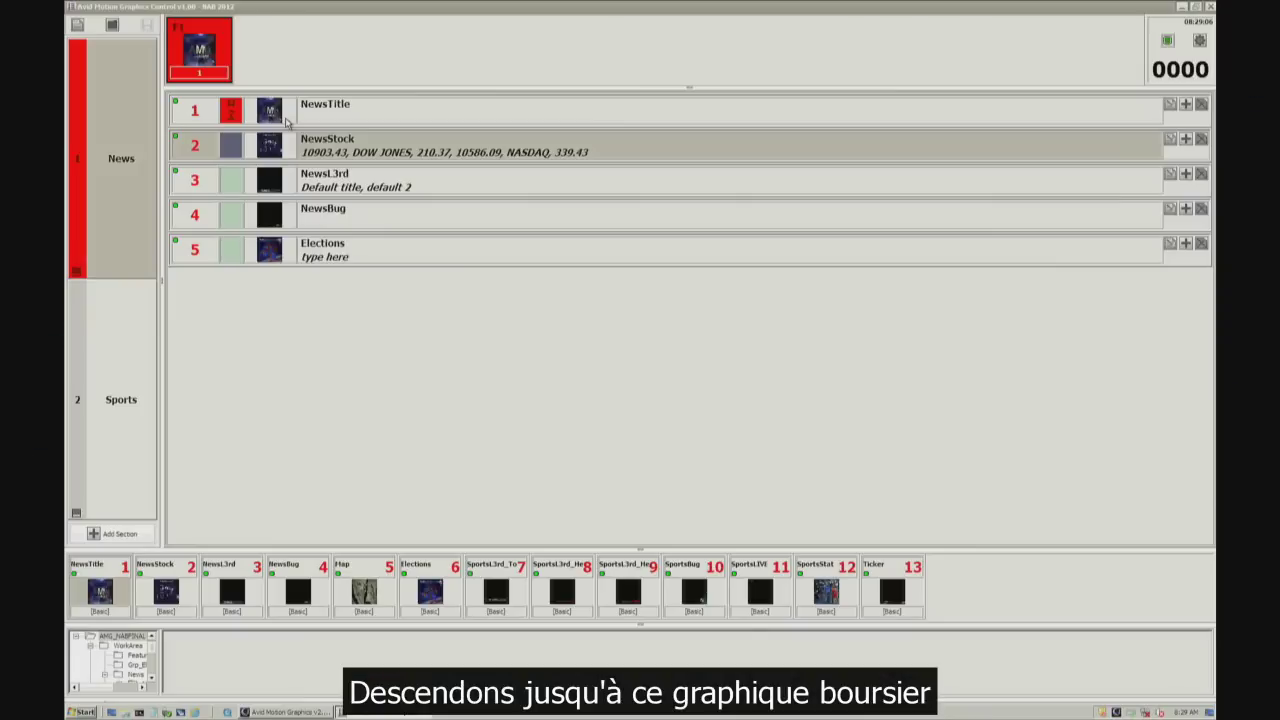
Play NewsStock to air, then take the NewsL3rd lower third on air
key("Down")
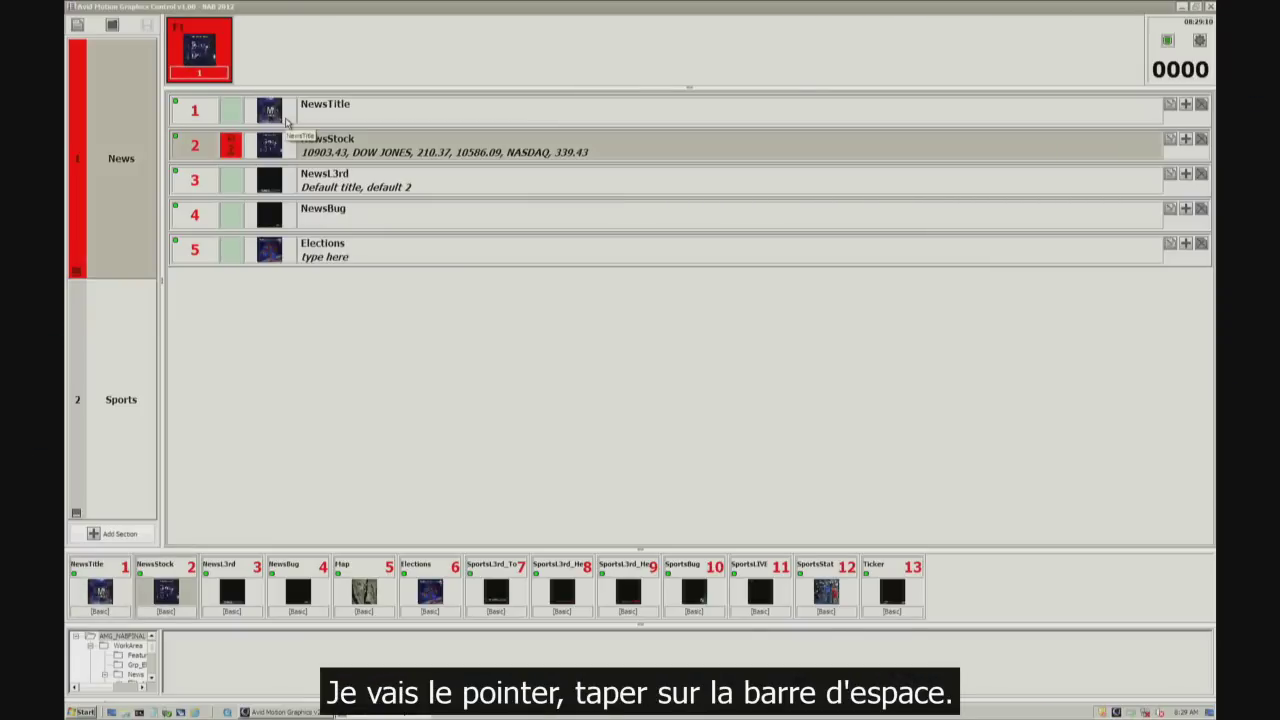
key("space")
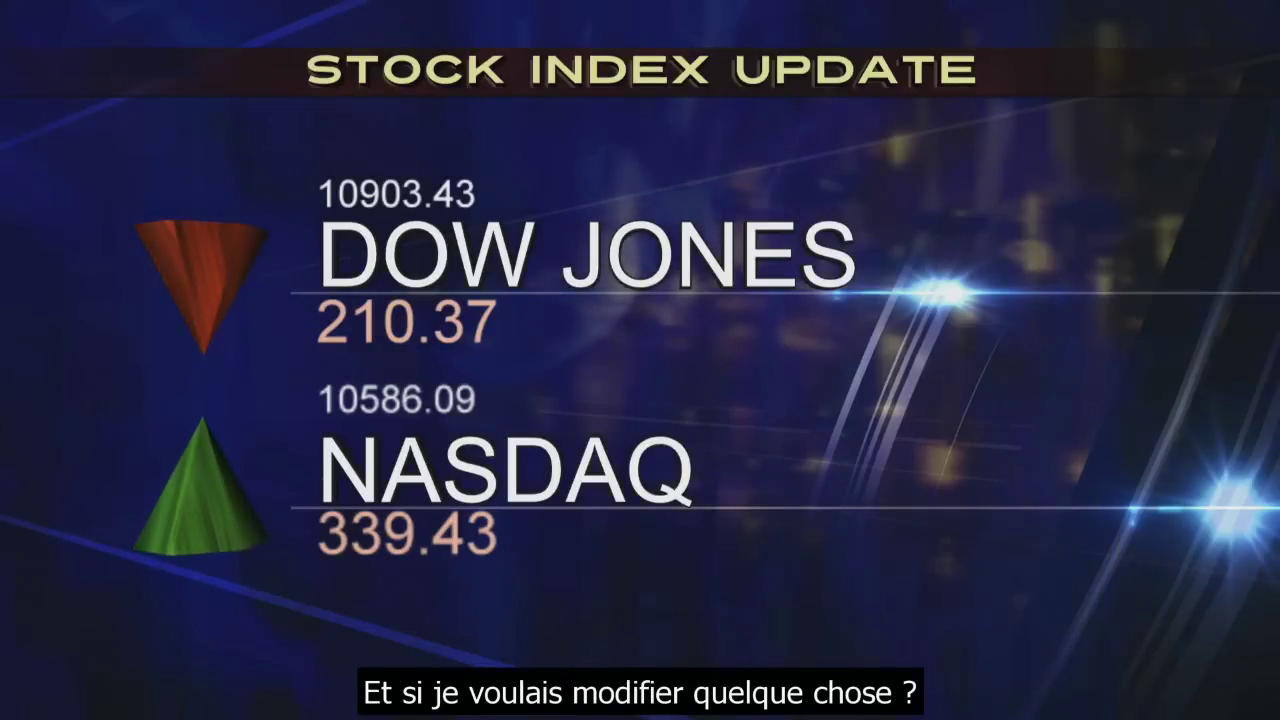
key("Down")
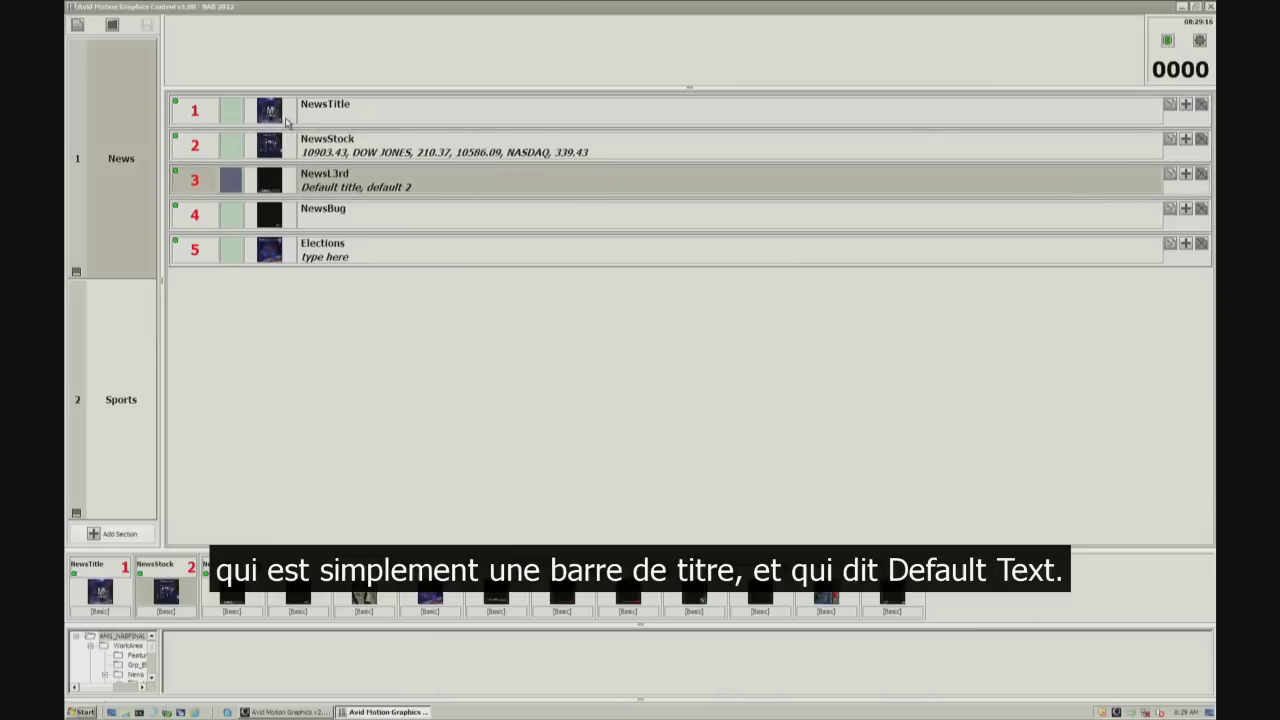
key("Return")
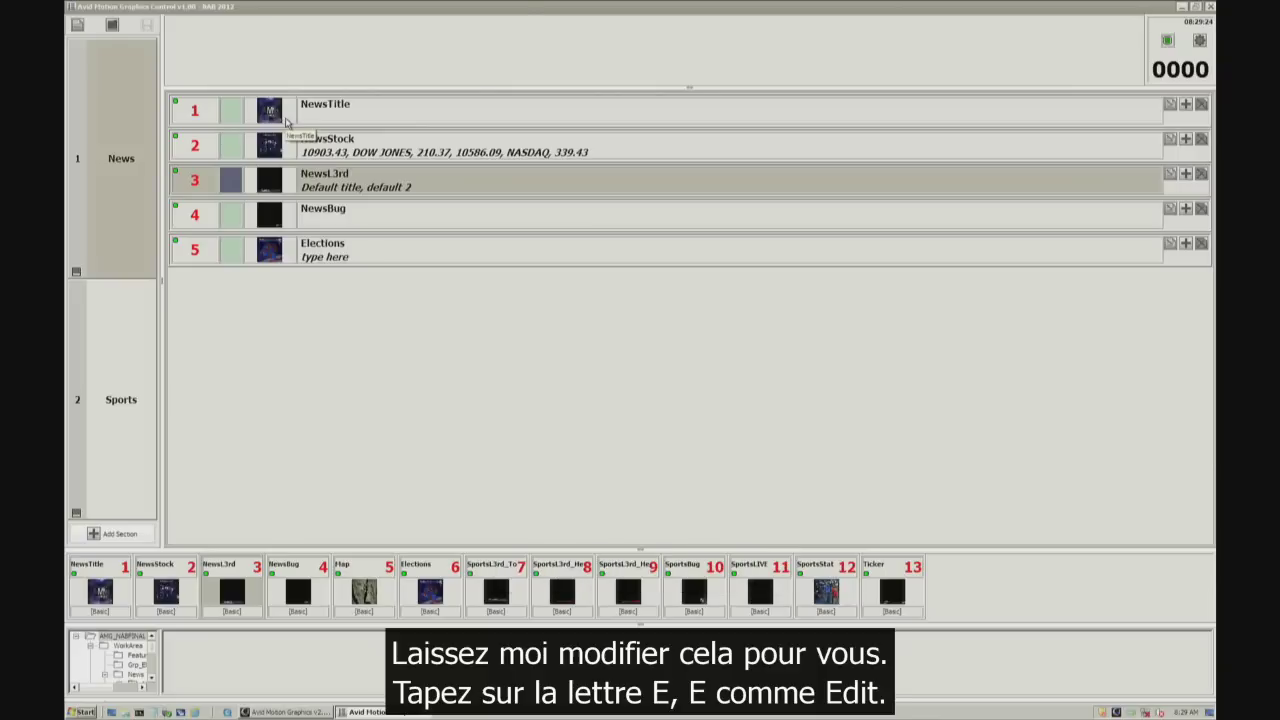
Edit NewsL3rd with the presenter's name as Title and 'Avid Marketing' as Hero text
key("e")
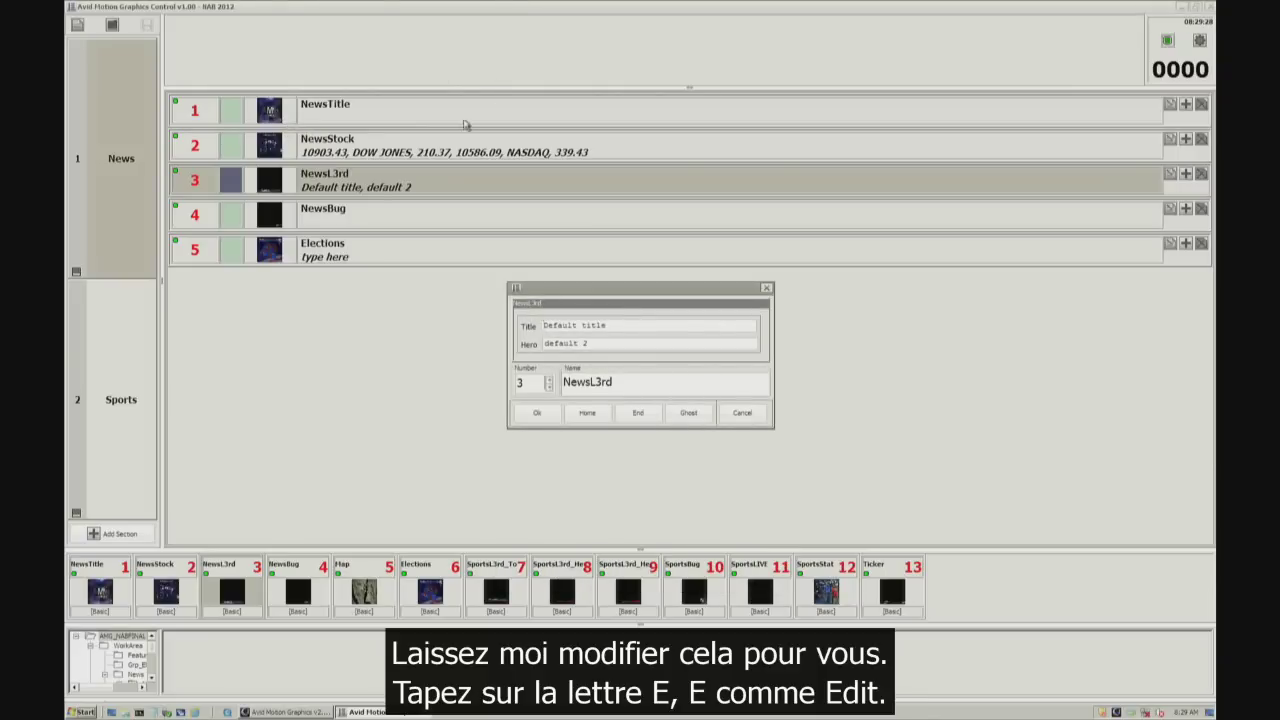
left_click(618, 324)
left_click_drag(618, 324, 410, 314)
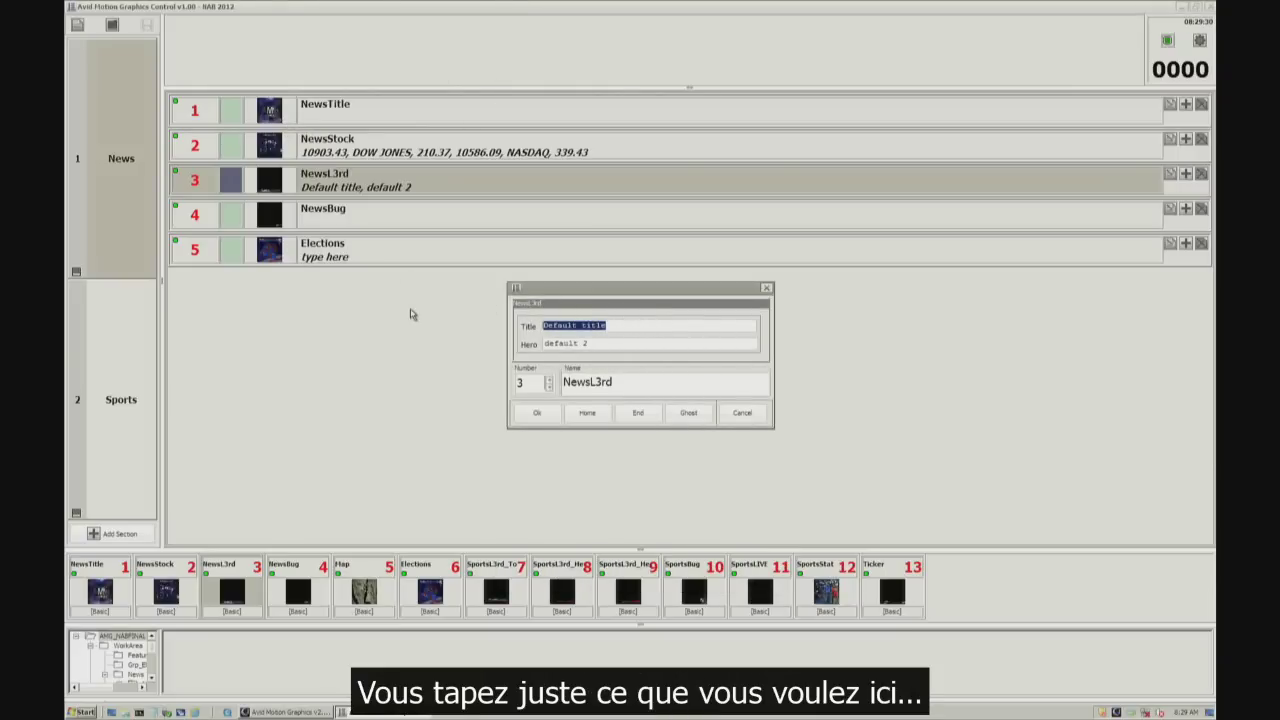
type("Pam S")
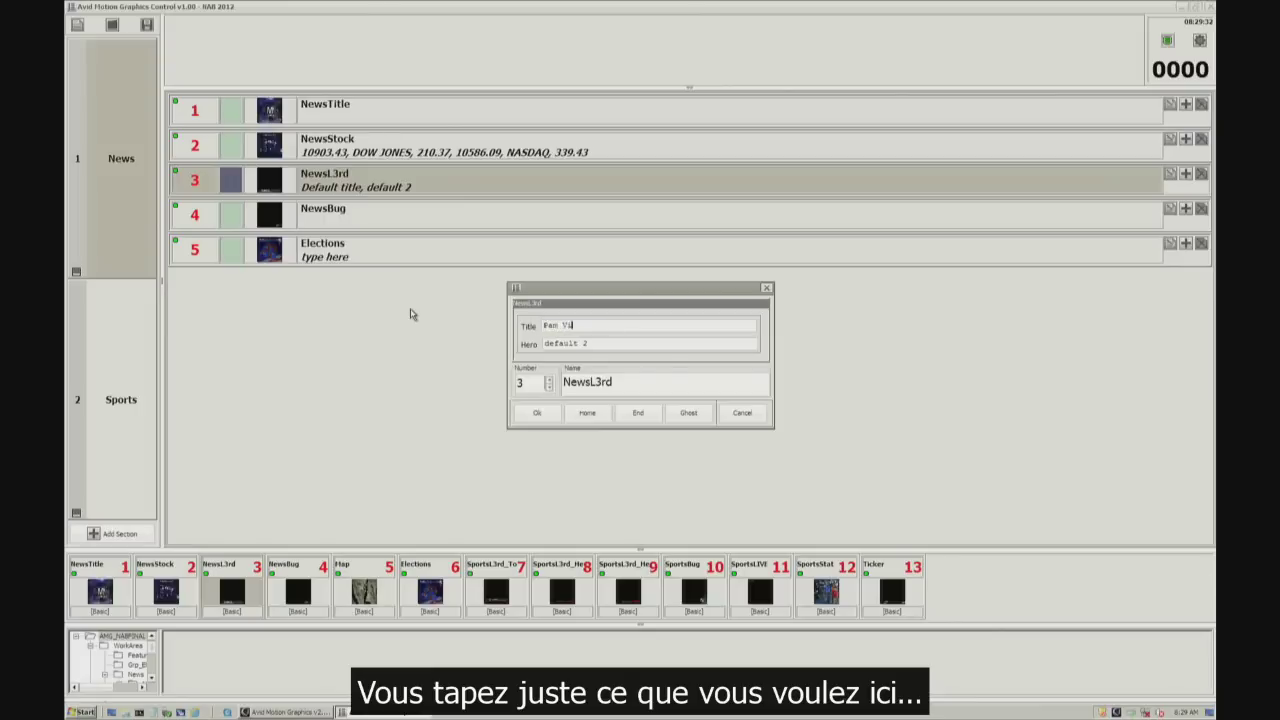
type("ill")
key("Tab")
key("shift+End")
type("Avid Market")
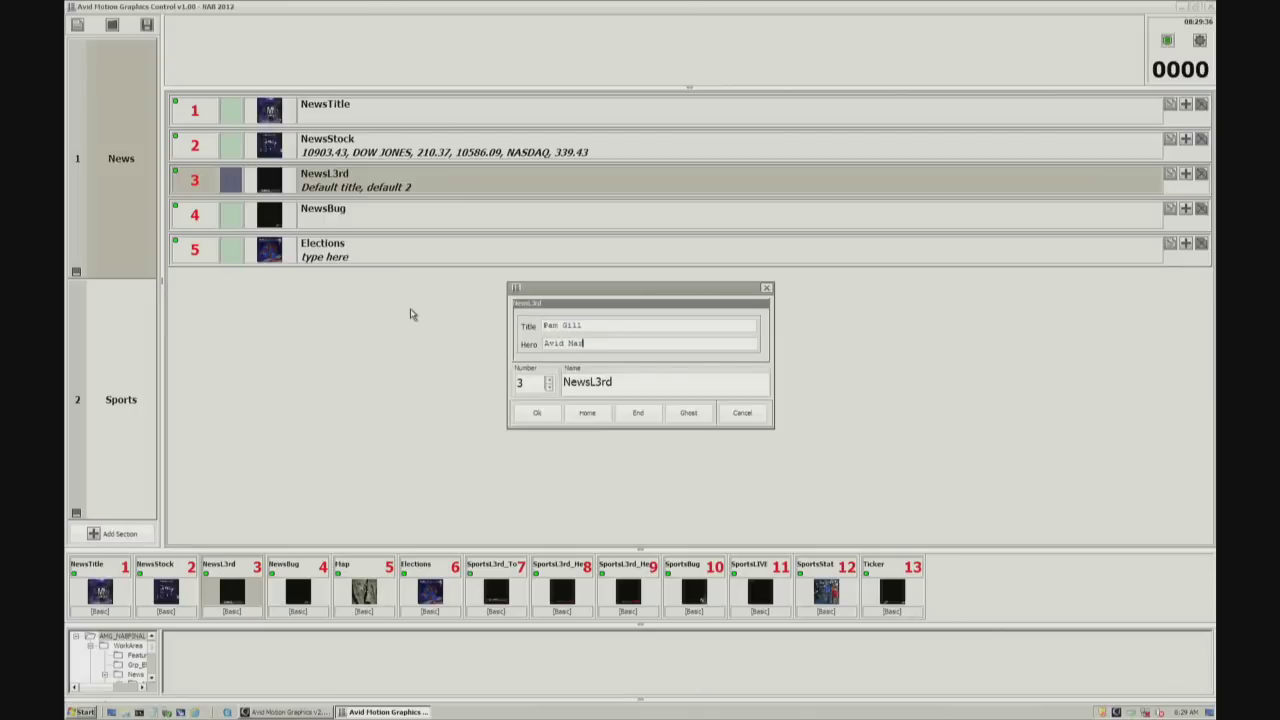
type("ing")
key("Return")
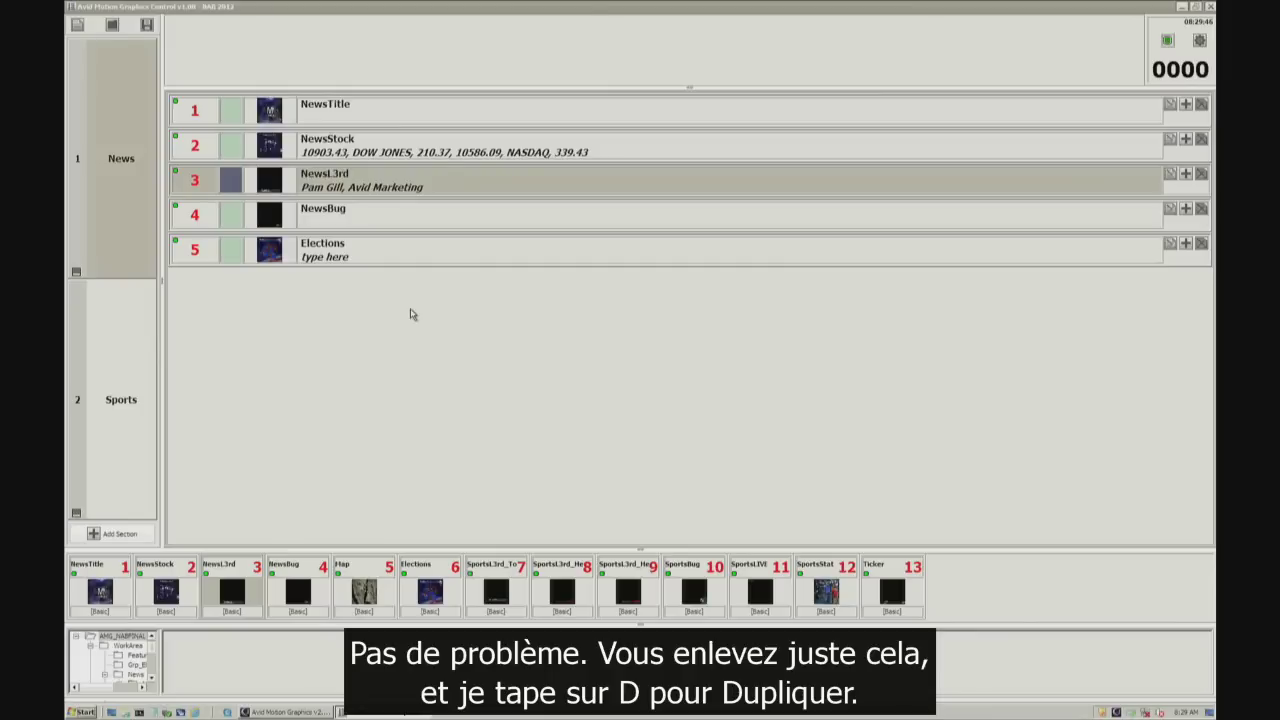
Duplicate NewsL3rd as item 4 with another person's name and Hero text 'Avid Demos'
key("d")
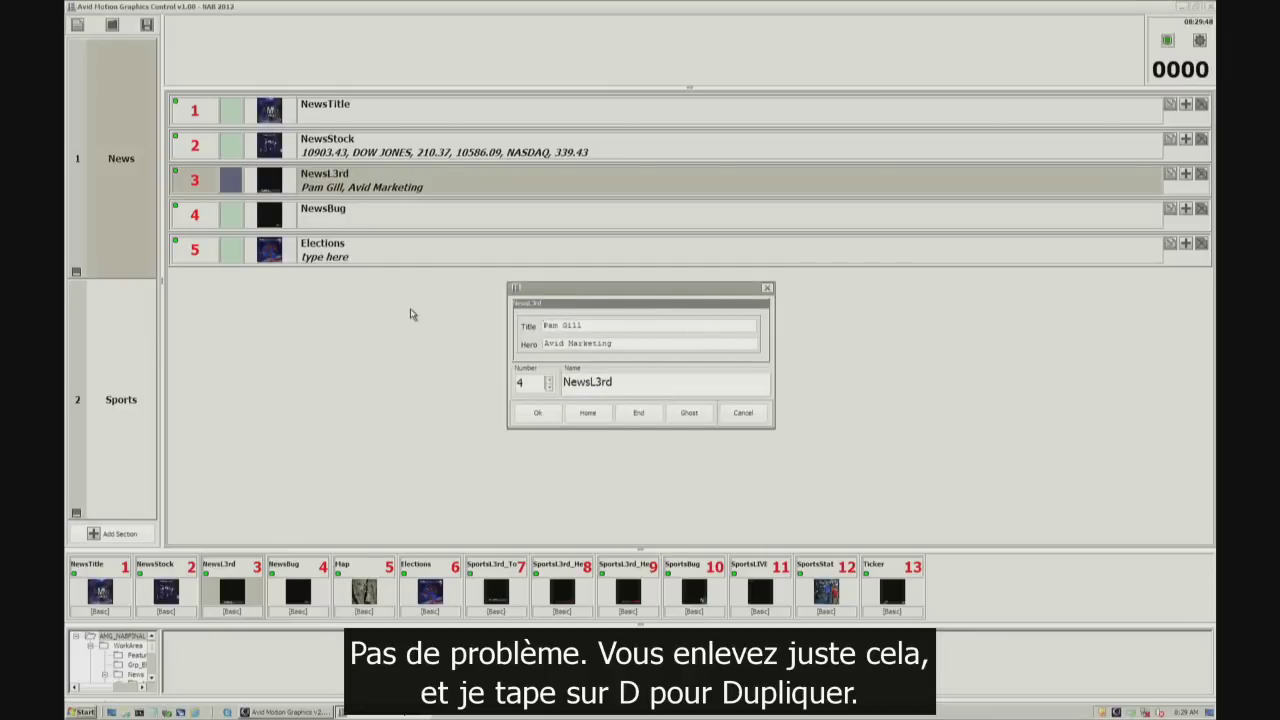
key("shift+End")
key("Tab")
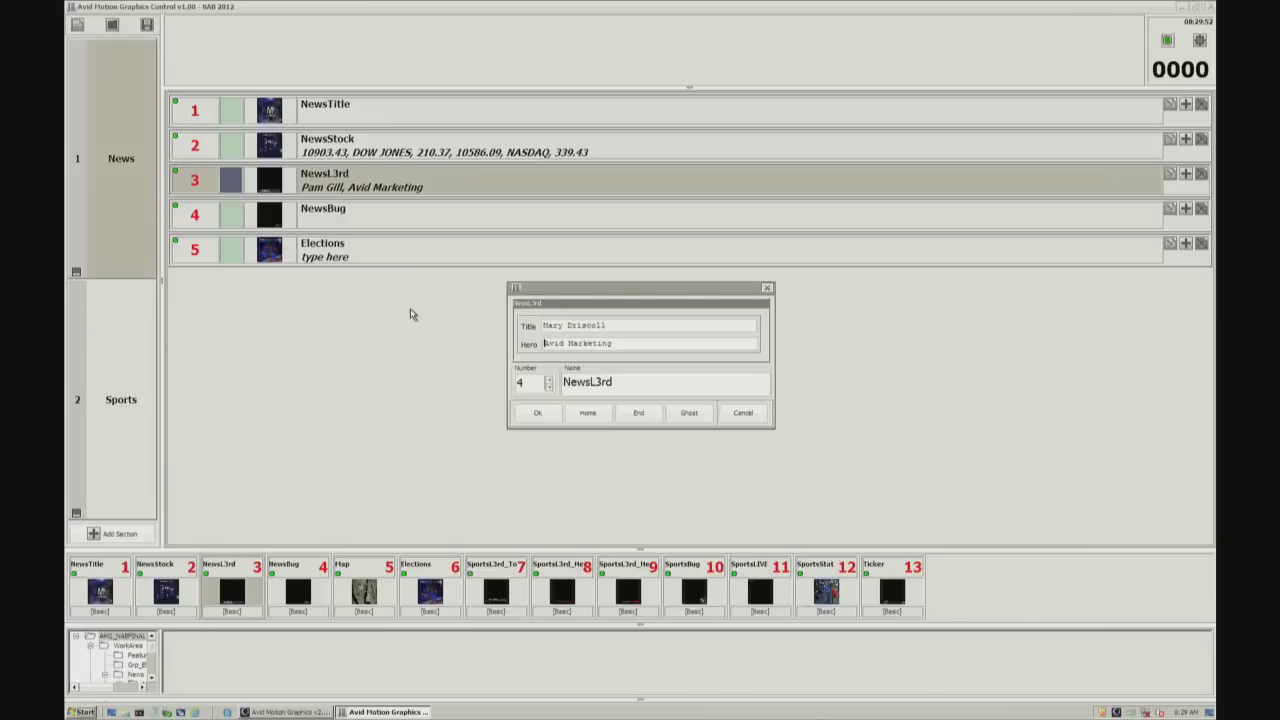
key("Right")
key("Right")
key("Right")
key("Right")
key("Right")
key("Right")
key("Right")
key("Right")
key("Right")
key("Delete")
key("Delete")
key("Delete")
key("Delete")
key("Delete")
key("BackSpace")
key("BackSpace")
key("BackSpace")
key("BackSpace")
type("Demos")
key("Return")
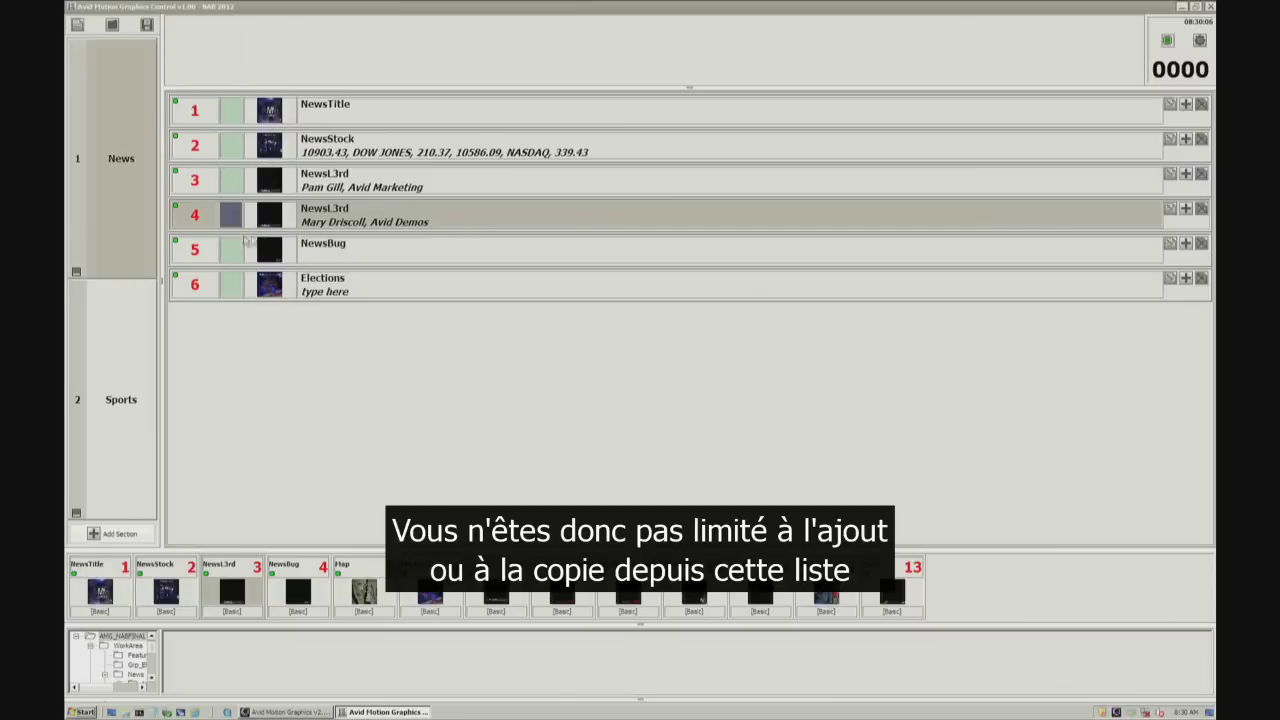
Delete the Avid Demos lower third and move Elections up to position 3
key("Delete")
key("Return")
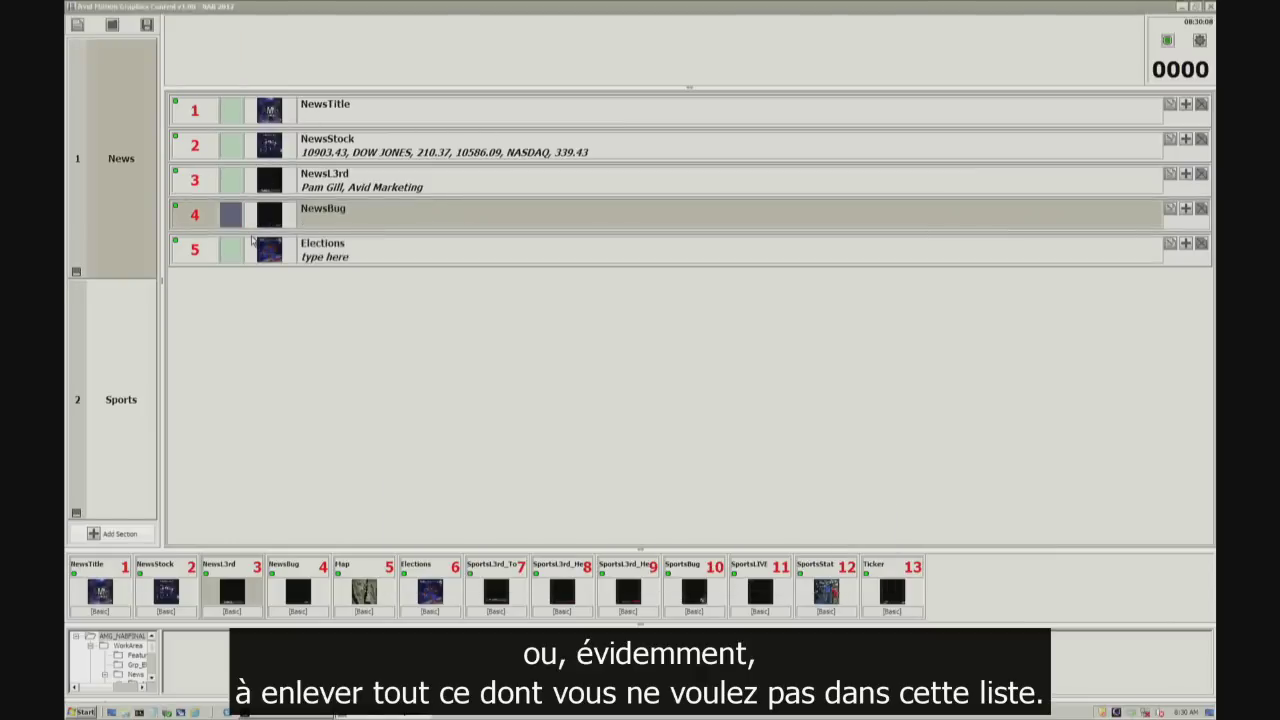
left_click(252, 240)
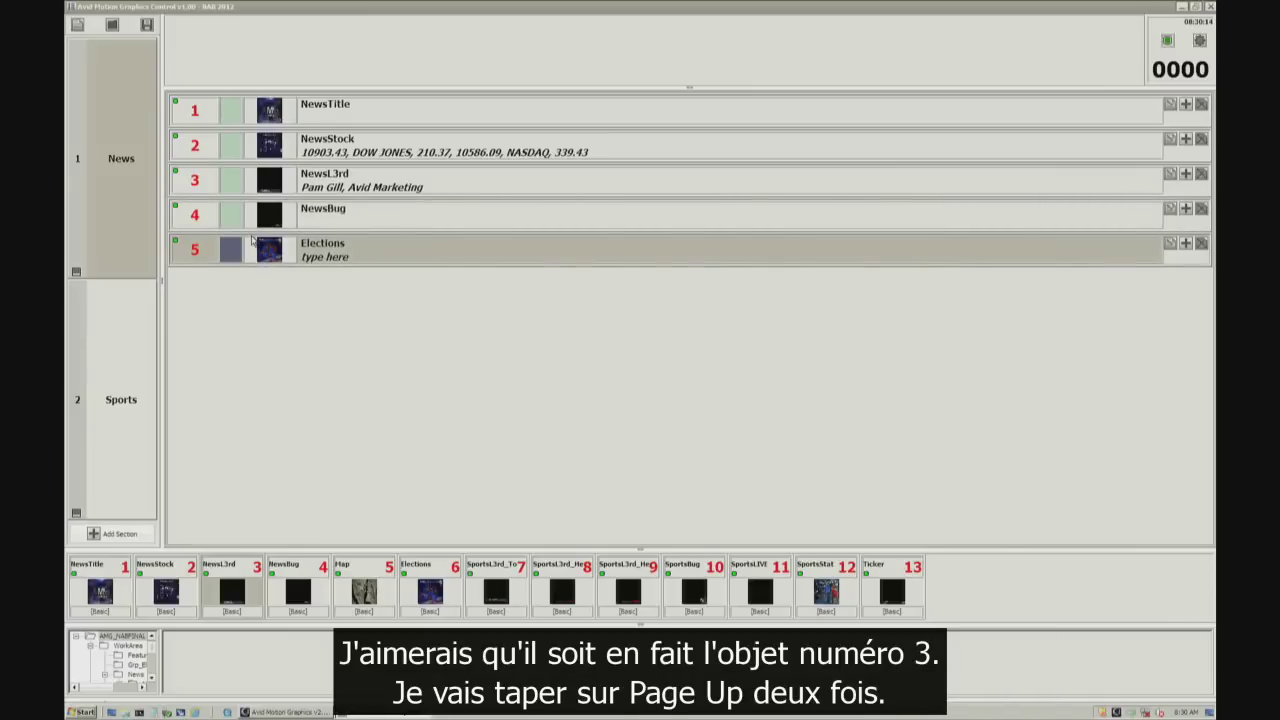
key("Page_Up")
key("Page_Up")
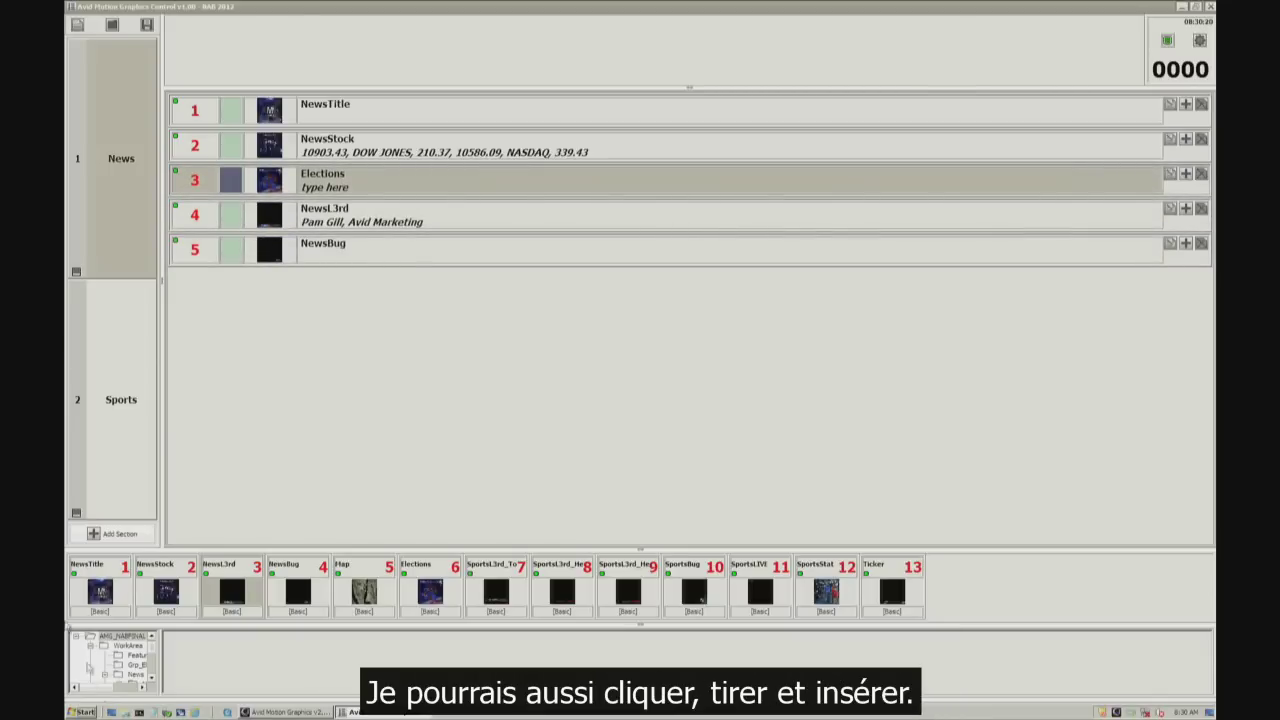
Add the Map graphic to the end of the News playlist and select NewsL3rd for playout
left_click(370, 571)
left_click_drag(370, 571, 337, 402)
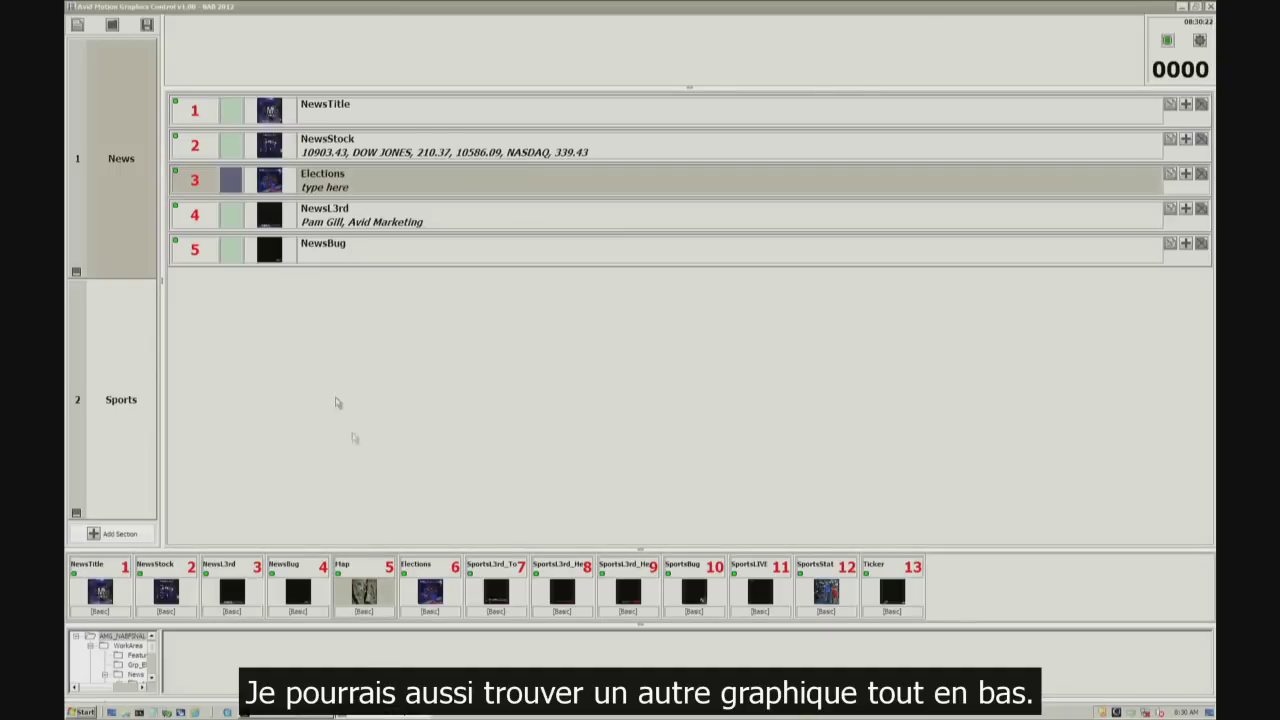
left_click(538, 358)
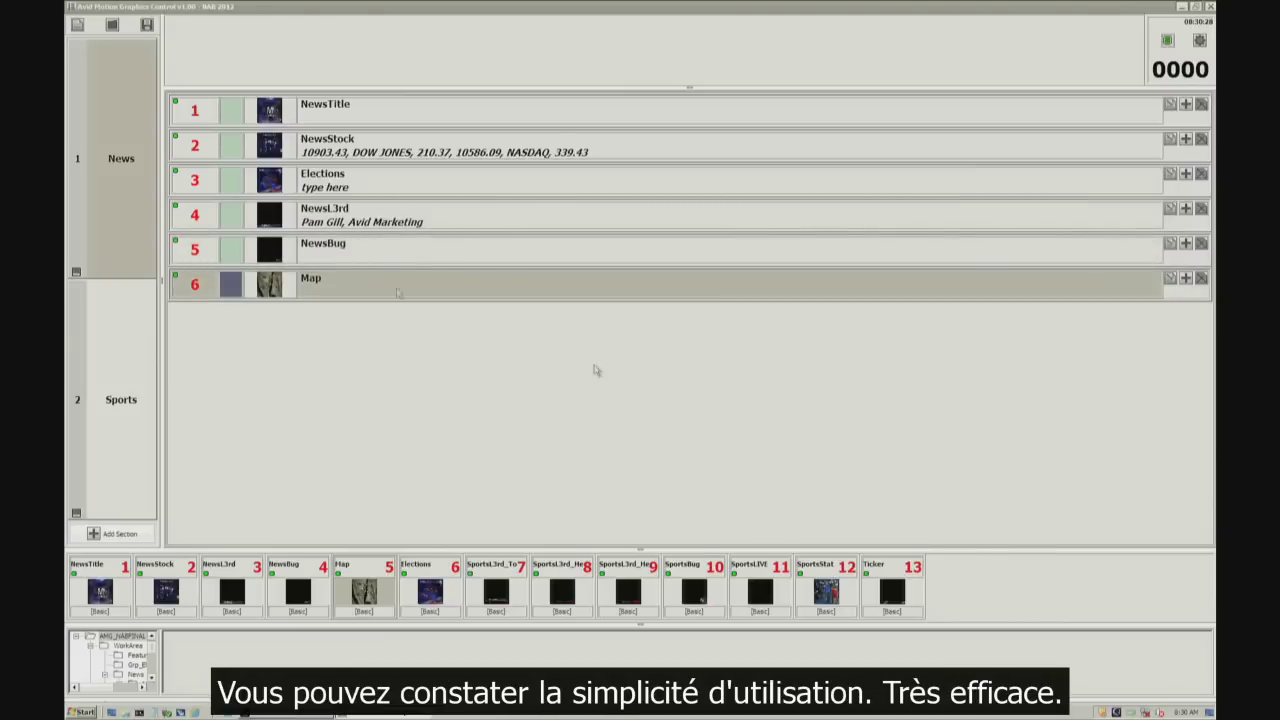
key("Up")
key("Up")
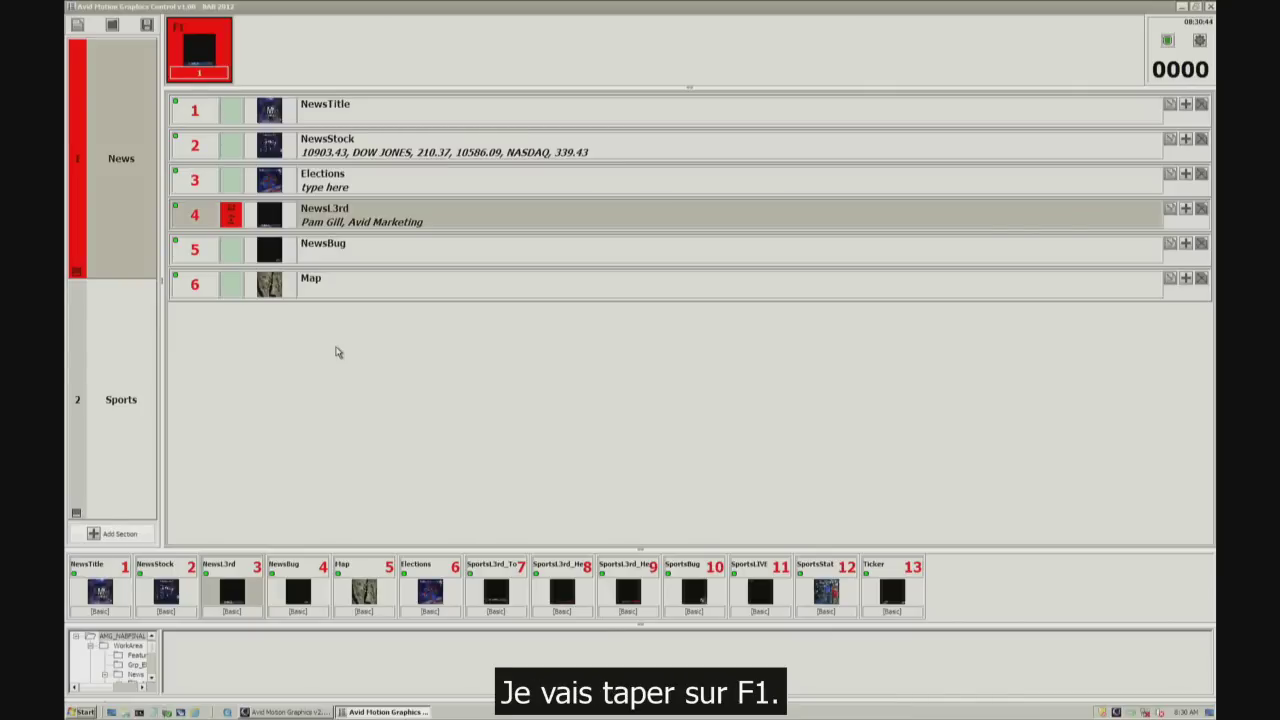
Toggle the lower third, air NewsBug on F2 beside it, then take Elections (item 3) to air alone
key("F1")
key("F1")
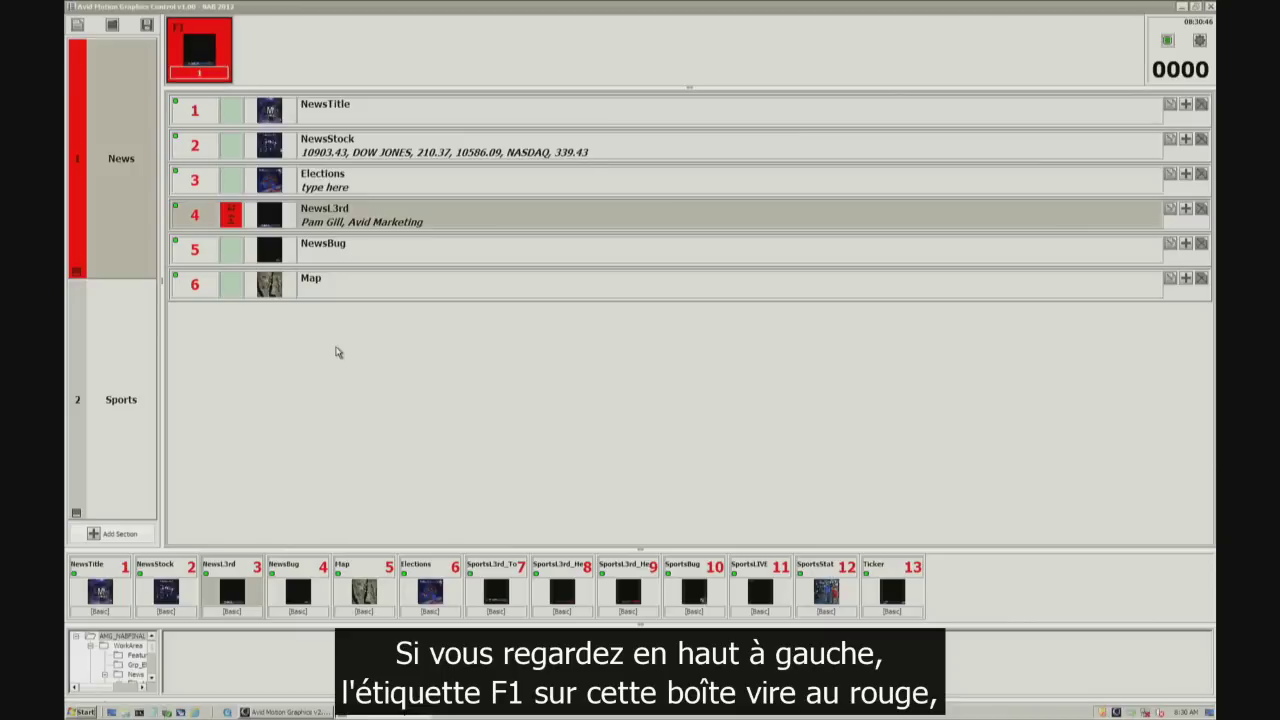
key("F1")
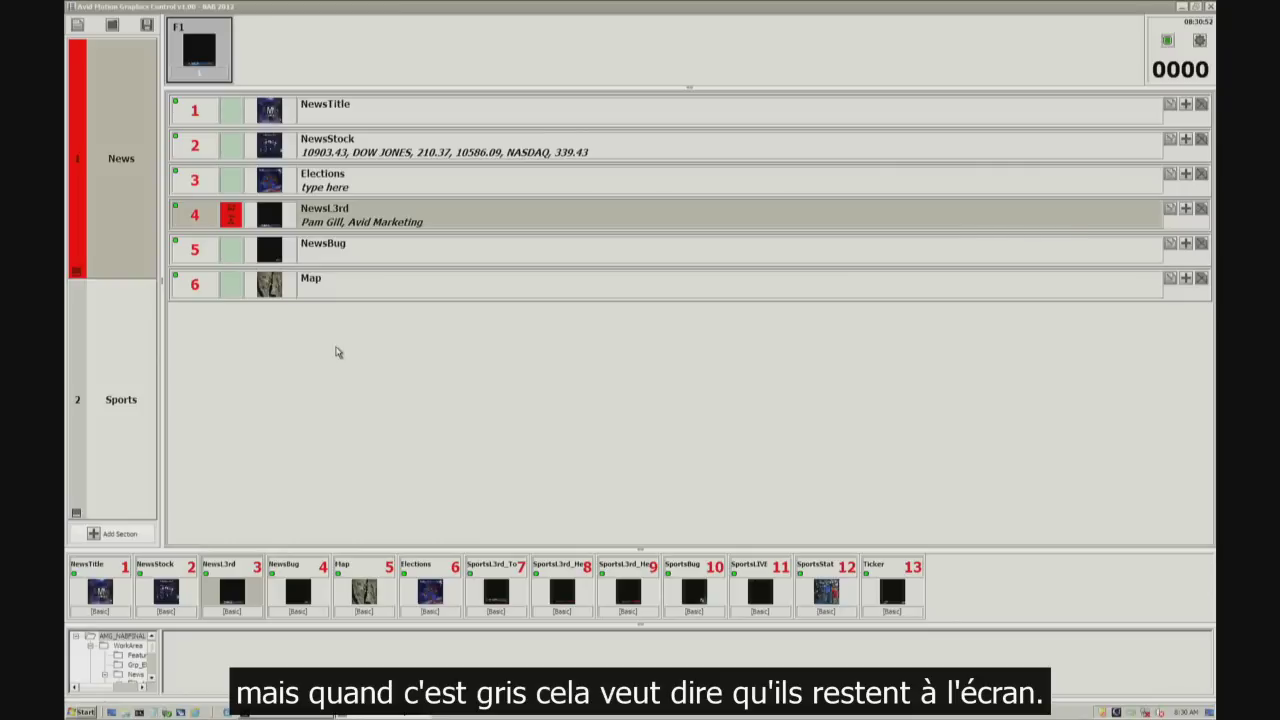
key("Down")
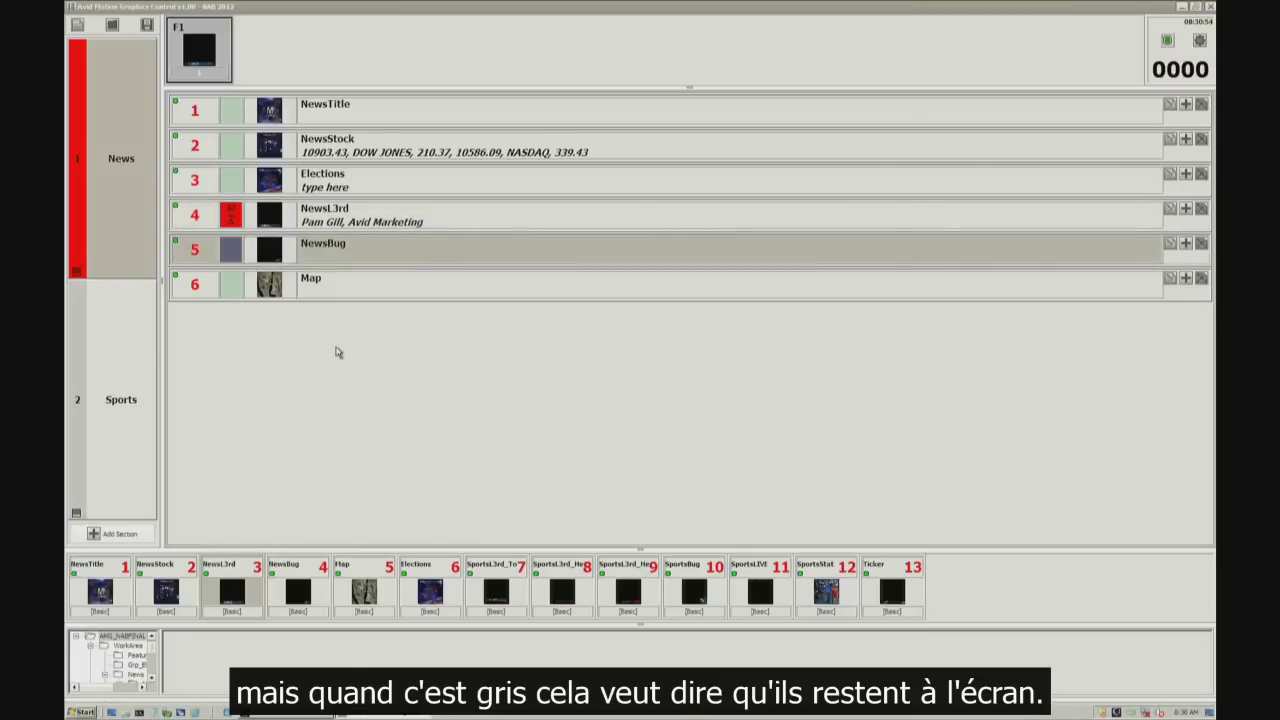
key("Return")
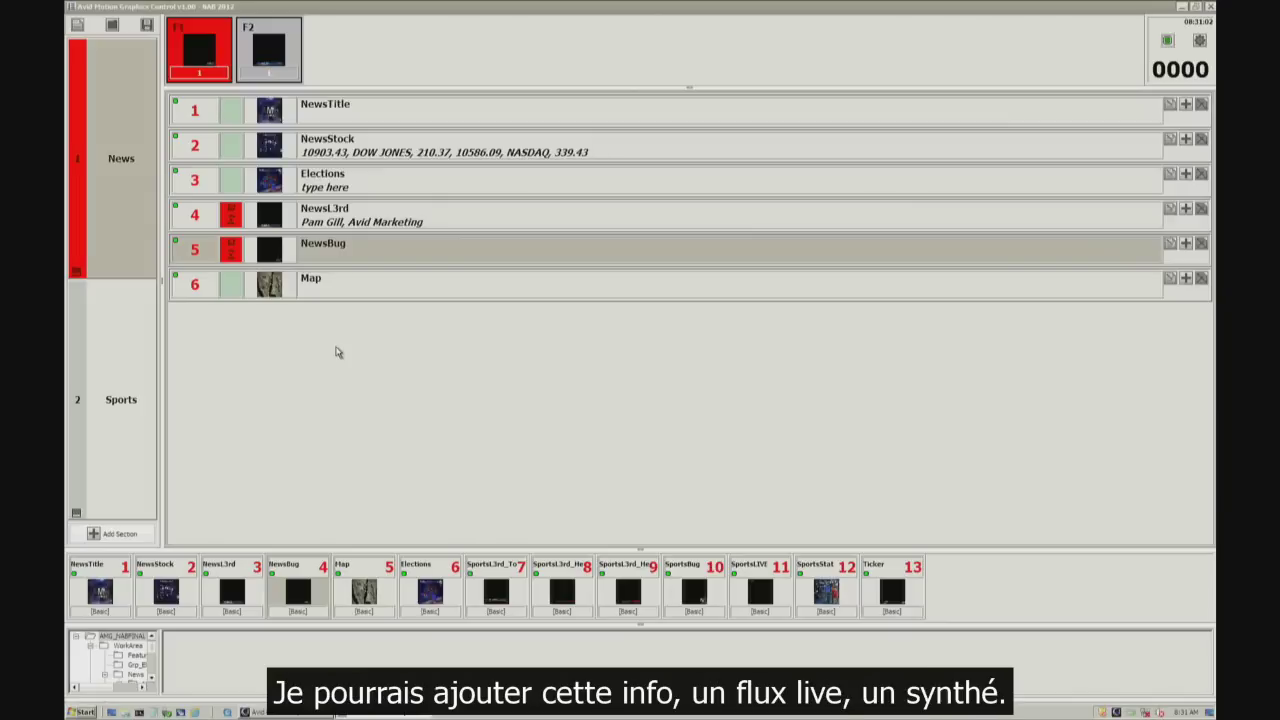
key("F2")
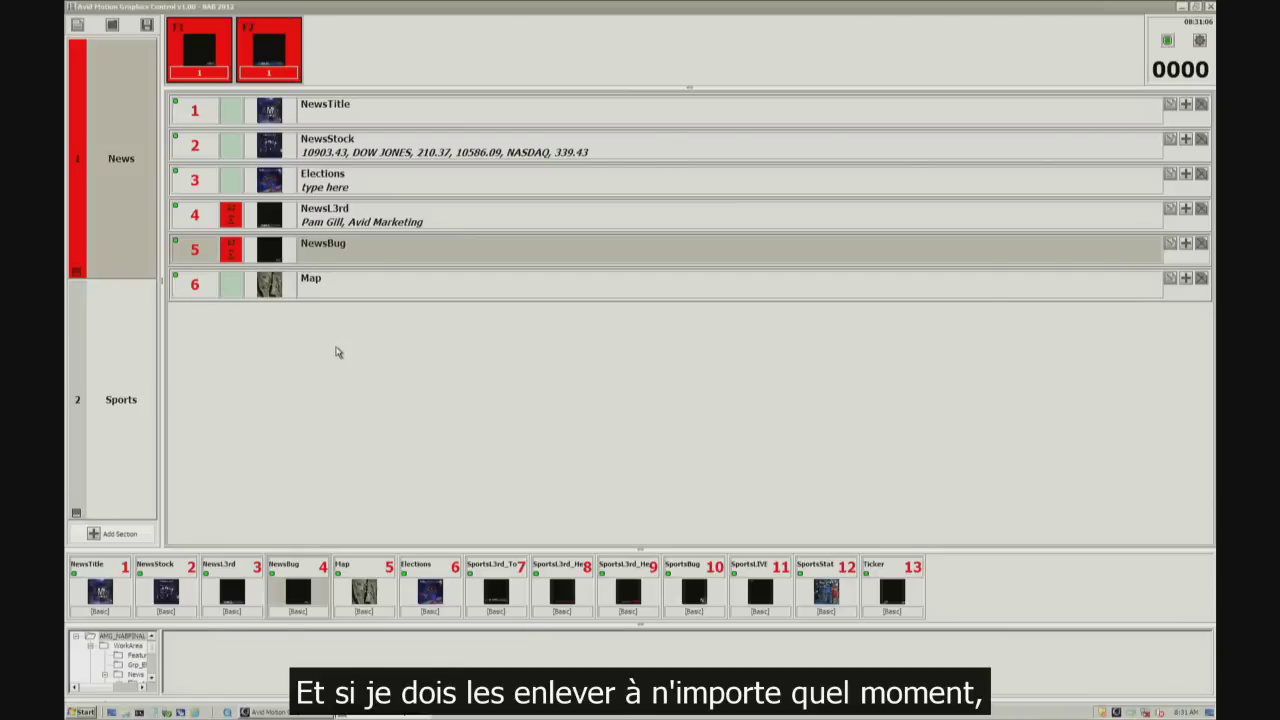
key("3")
key("Return")
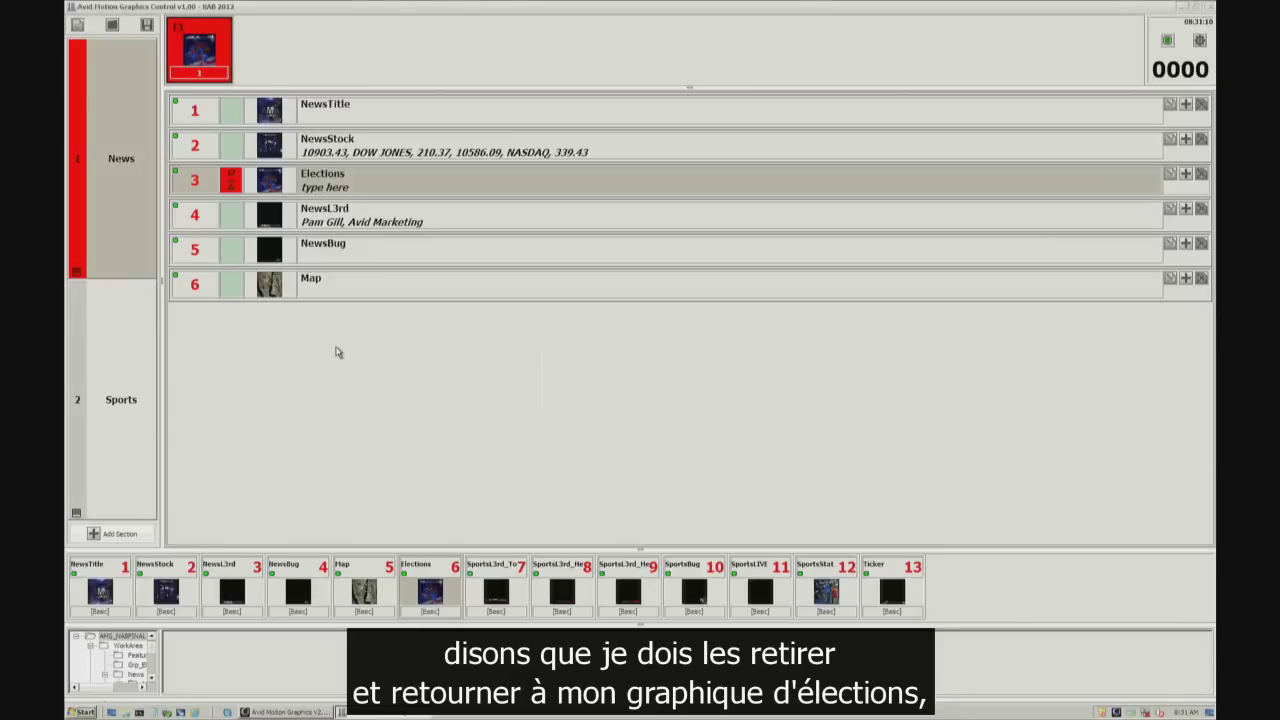
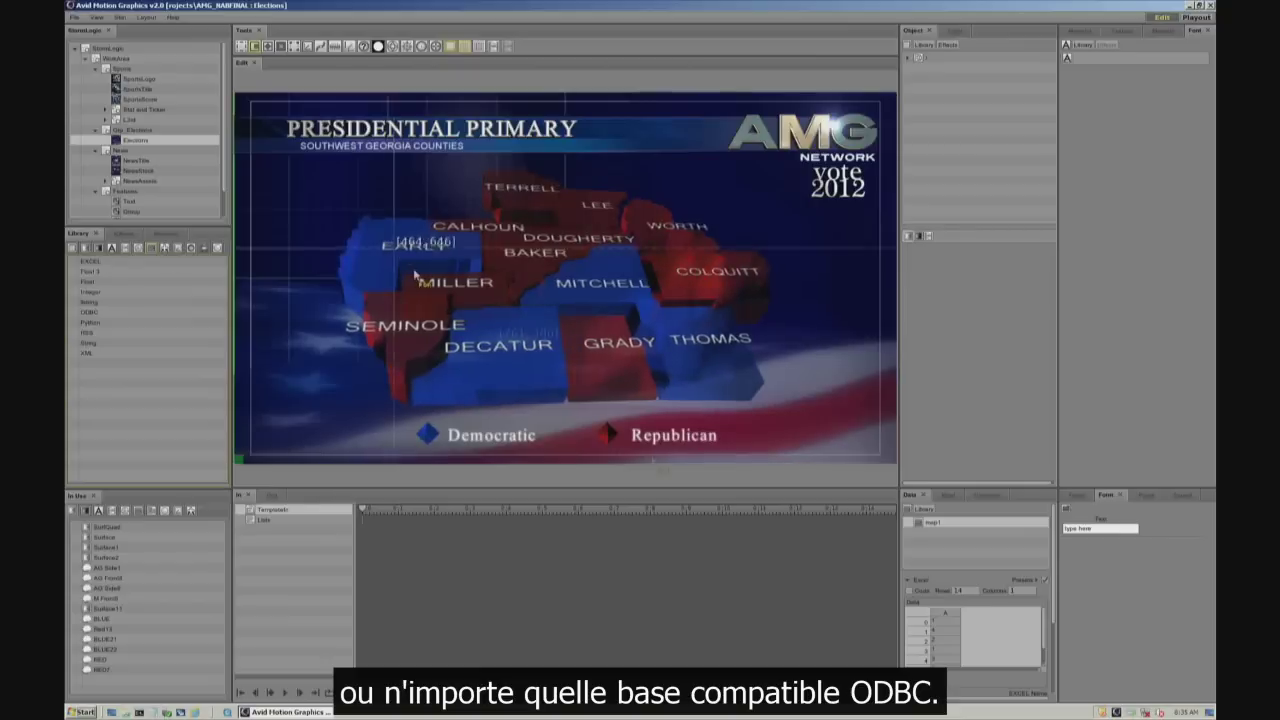
Select the MITCHELL county piece under Map > Group7 in the object tree
left_click(918, 57)
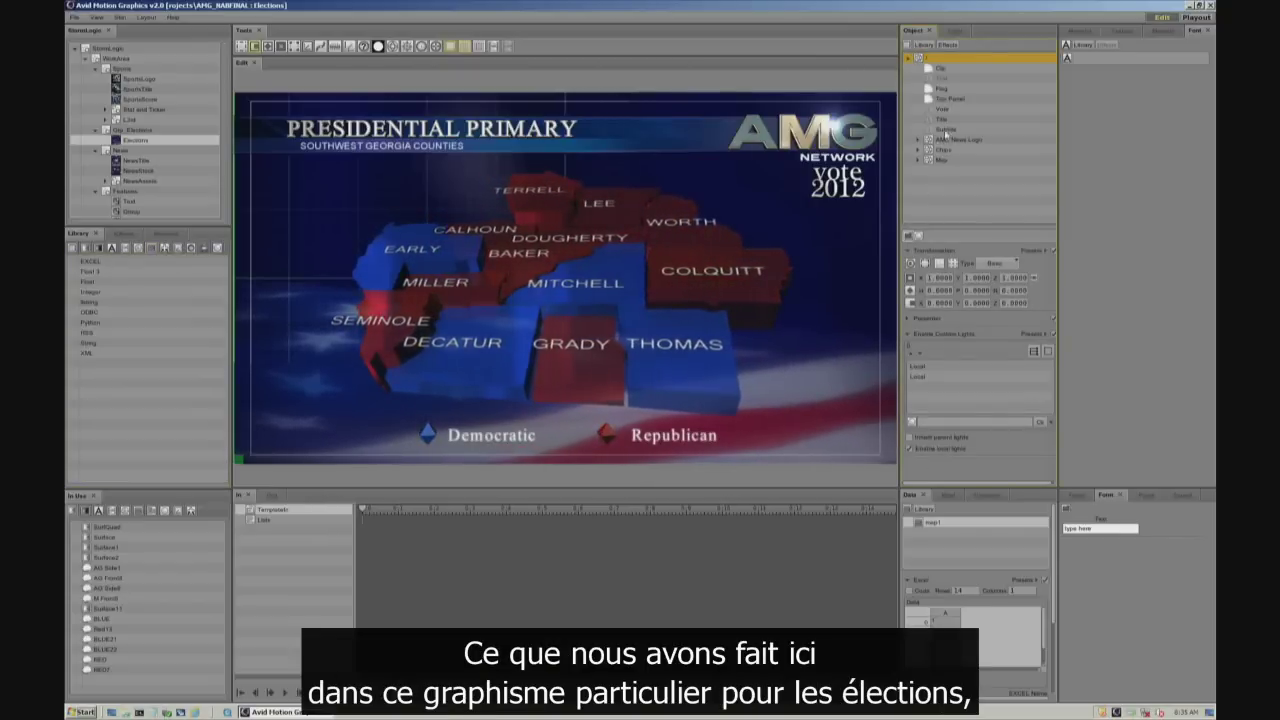
left_click(918, 160)
scroll(986, 176, "down", 2)
scroll(986, 176, "down", 1)
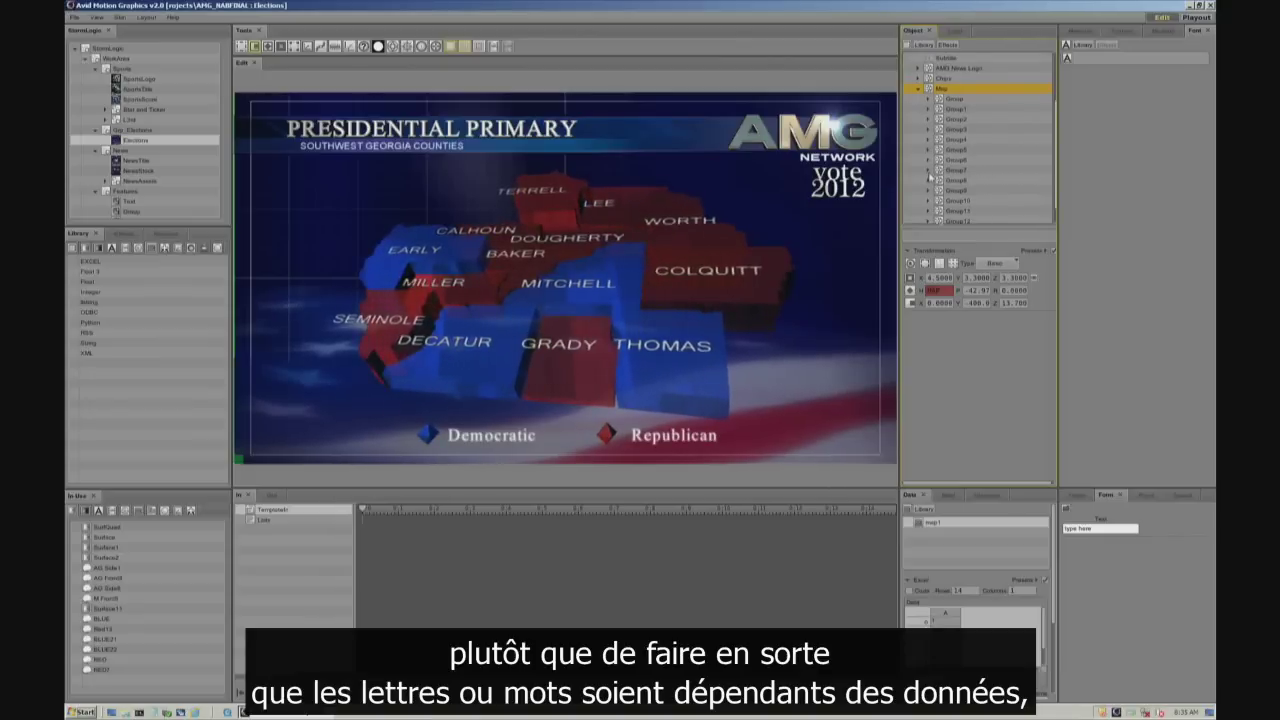
left_click(929, 171)
left_click(970, 181)
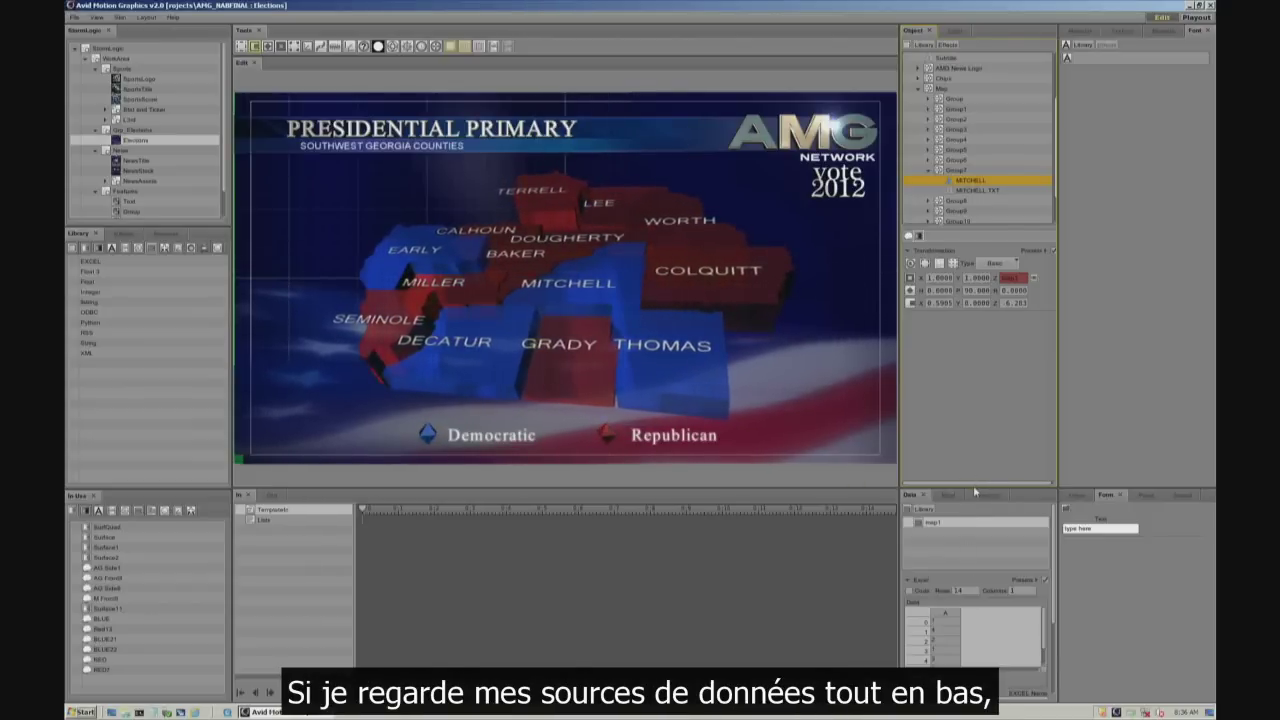
Enlarge the Data panel and open row 7's column A value for editing
left_click_drag(970, 495, 955, 466)
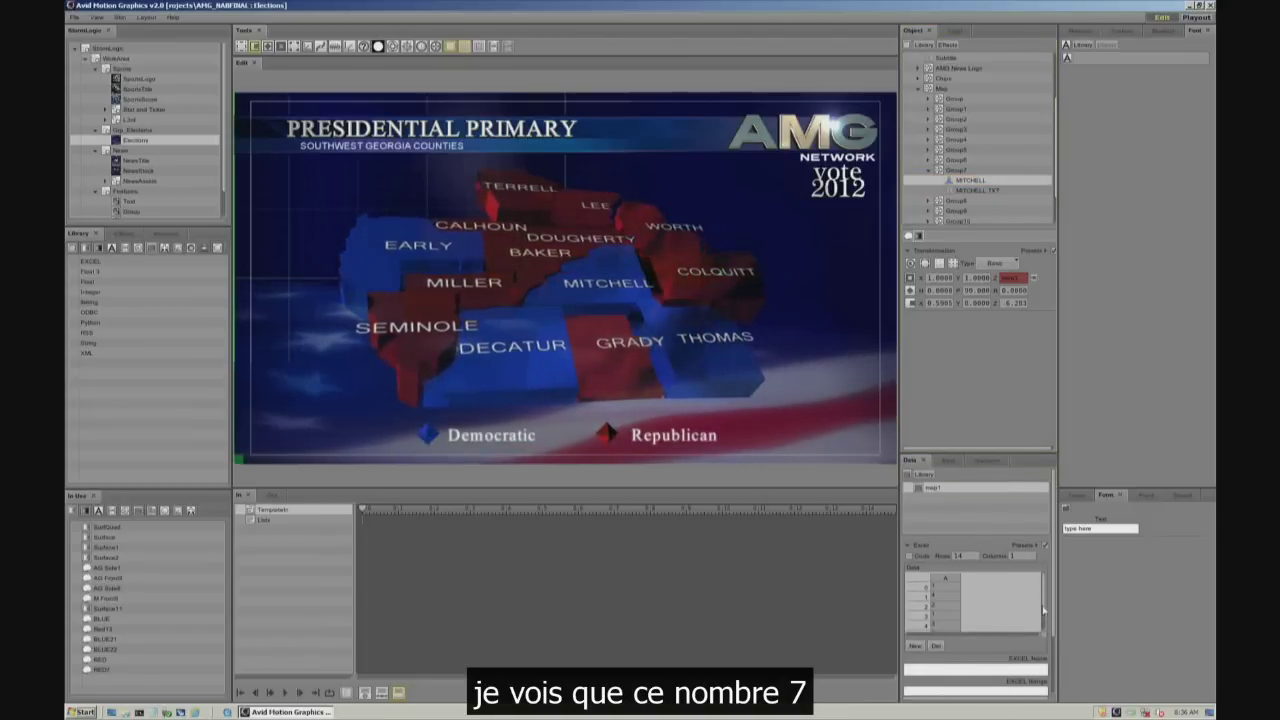
scroll(1043, 612, "down", 1)
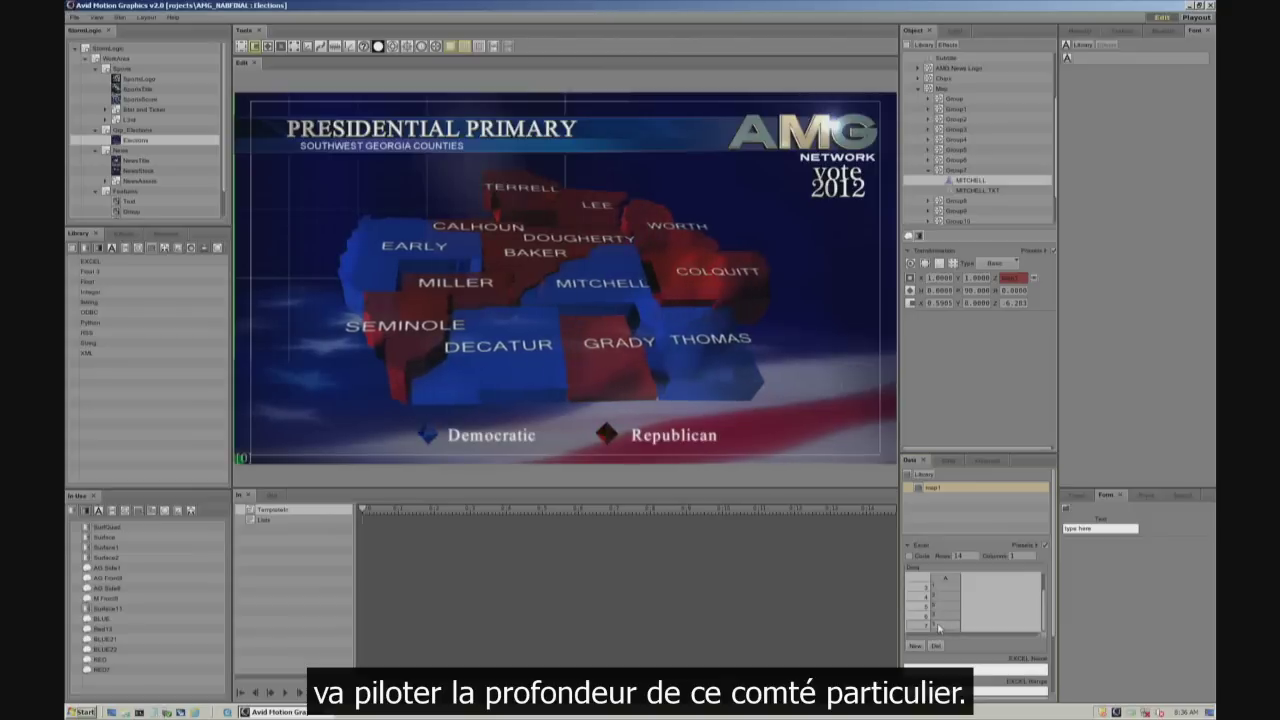
double_click(942, 625)
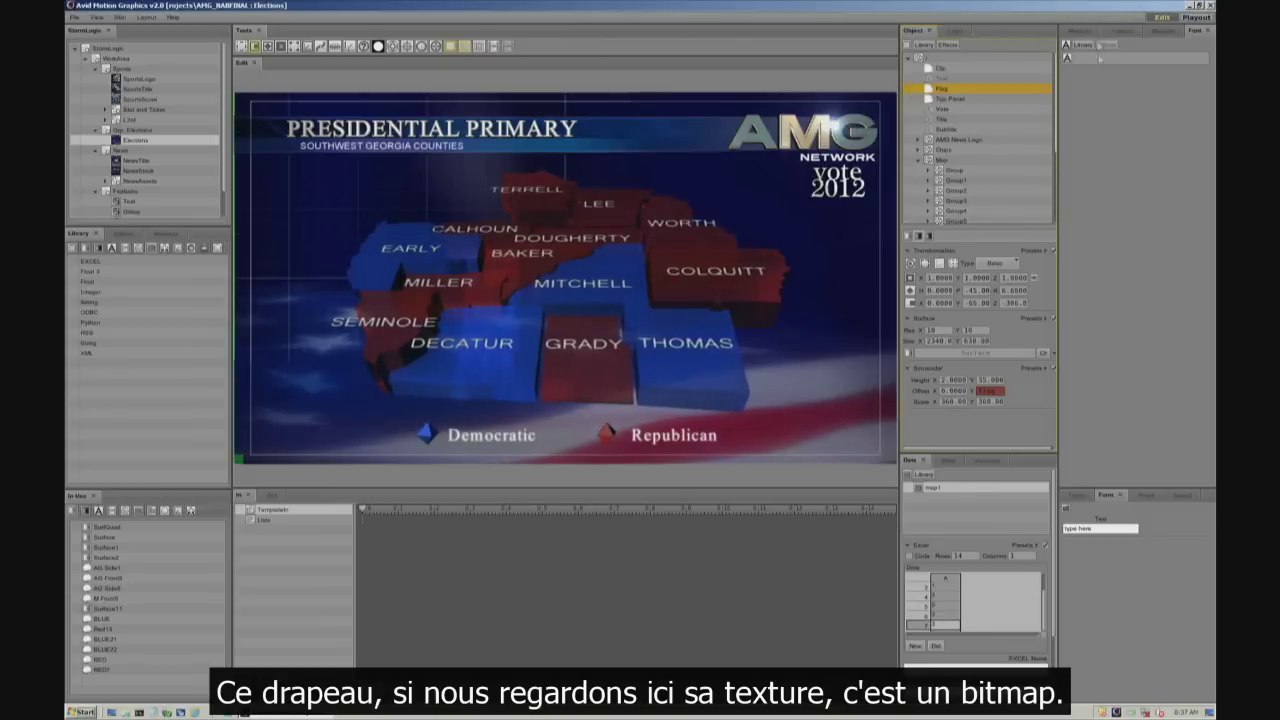
Shorten the texflag texture's timer Length so the flag animation runs faster
left_click(1118, 31)
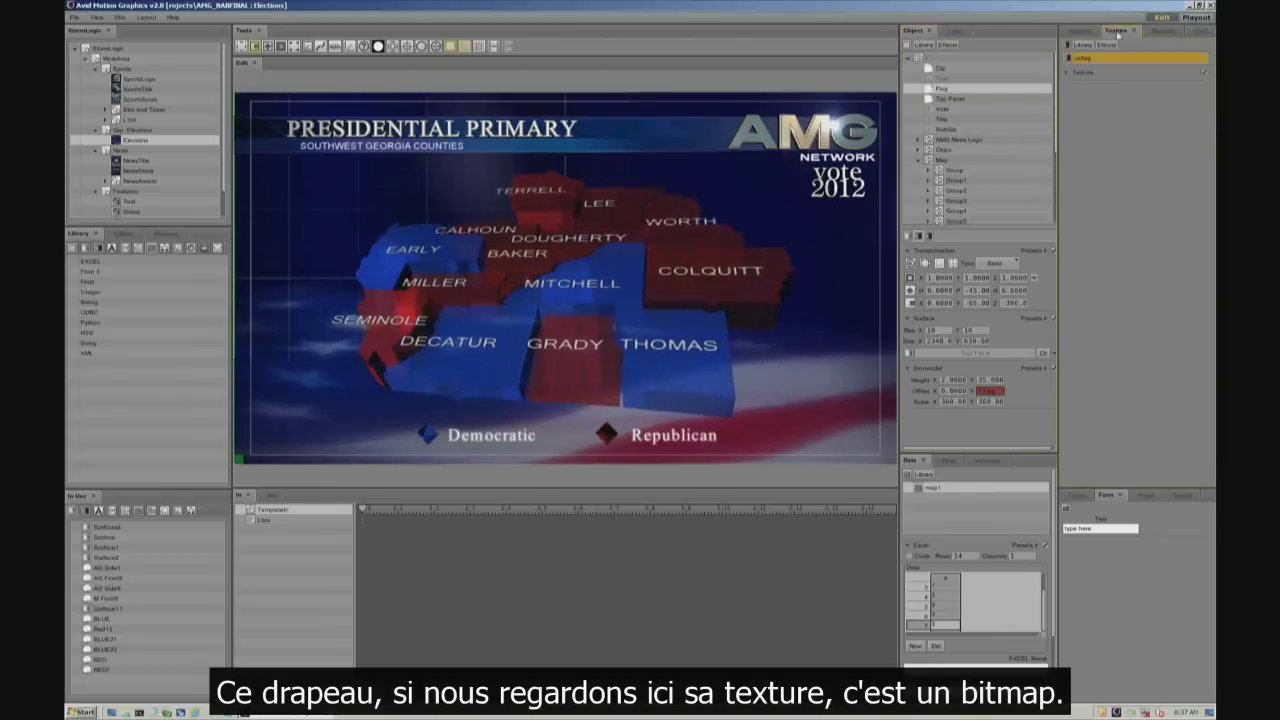
left_click(1066, 73)
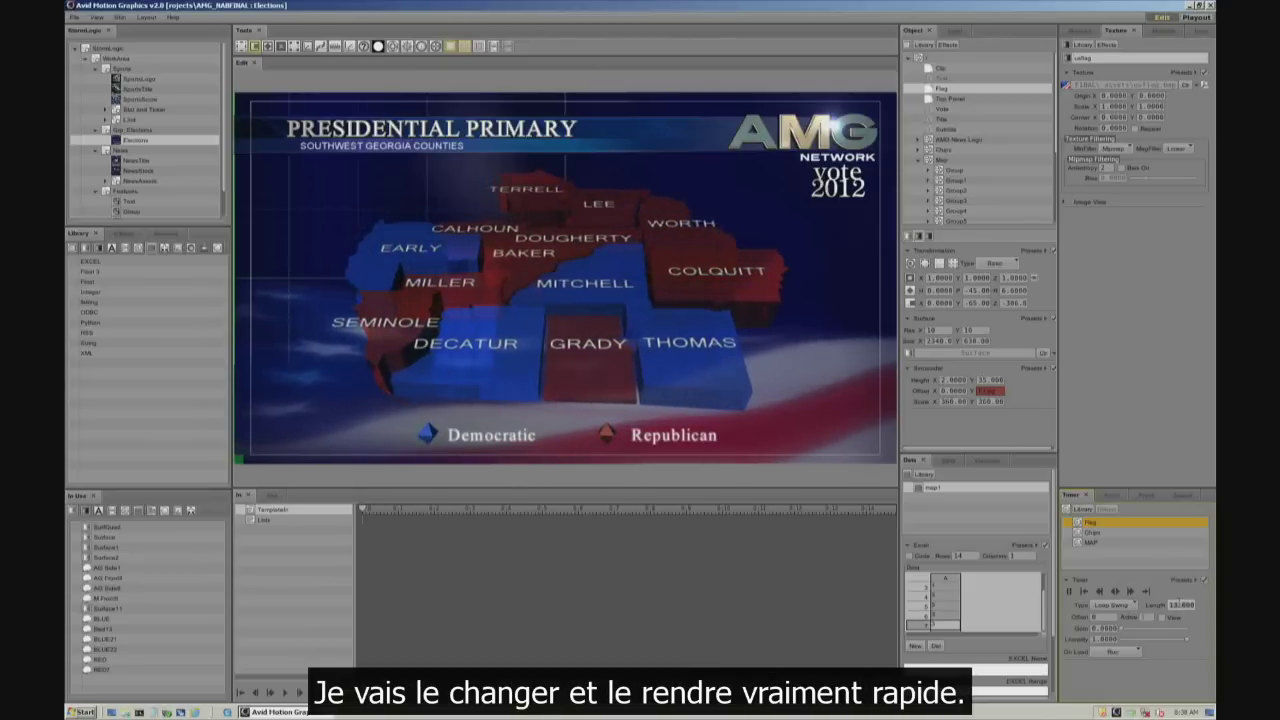
key("Return")
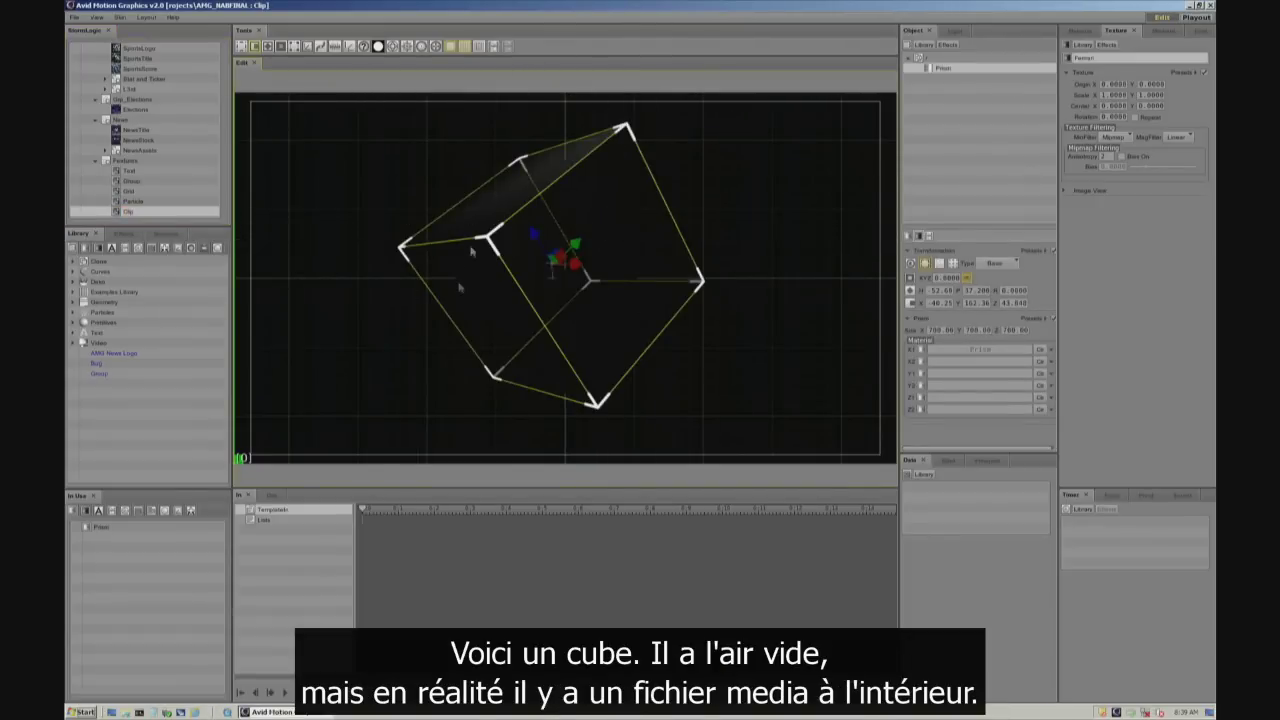
Play the Media in Cookies clip on the cube and drag its H rotation to re-angle it
left_click(1158, 30)
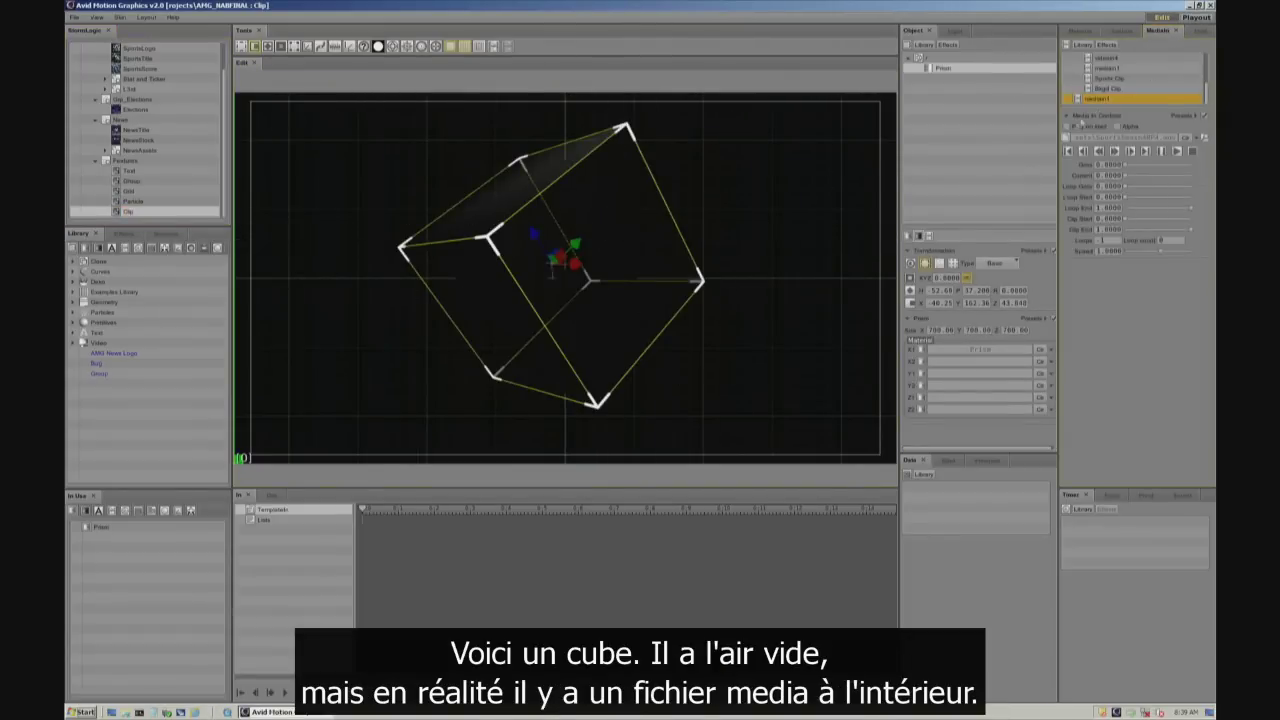
left_click(1180, 150)
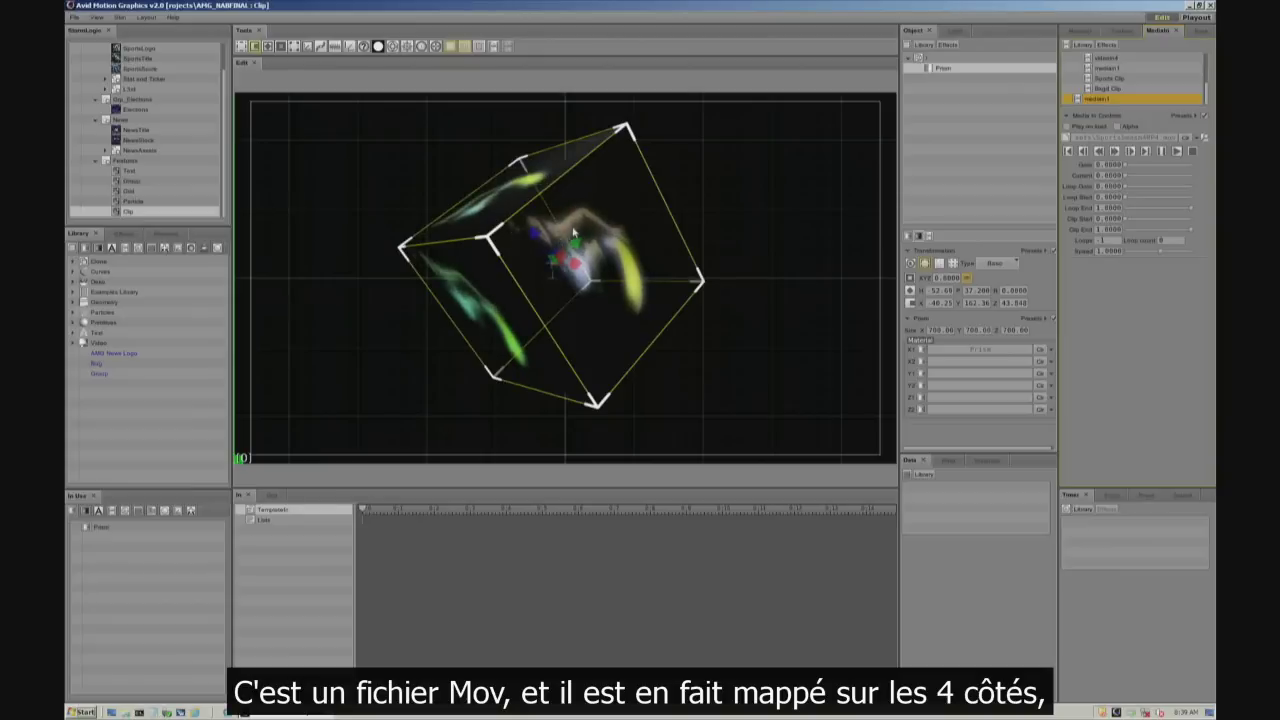
left_click(832, 282)
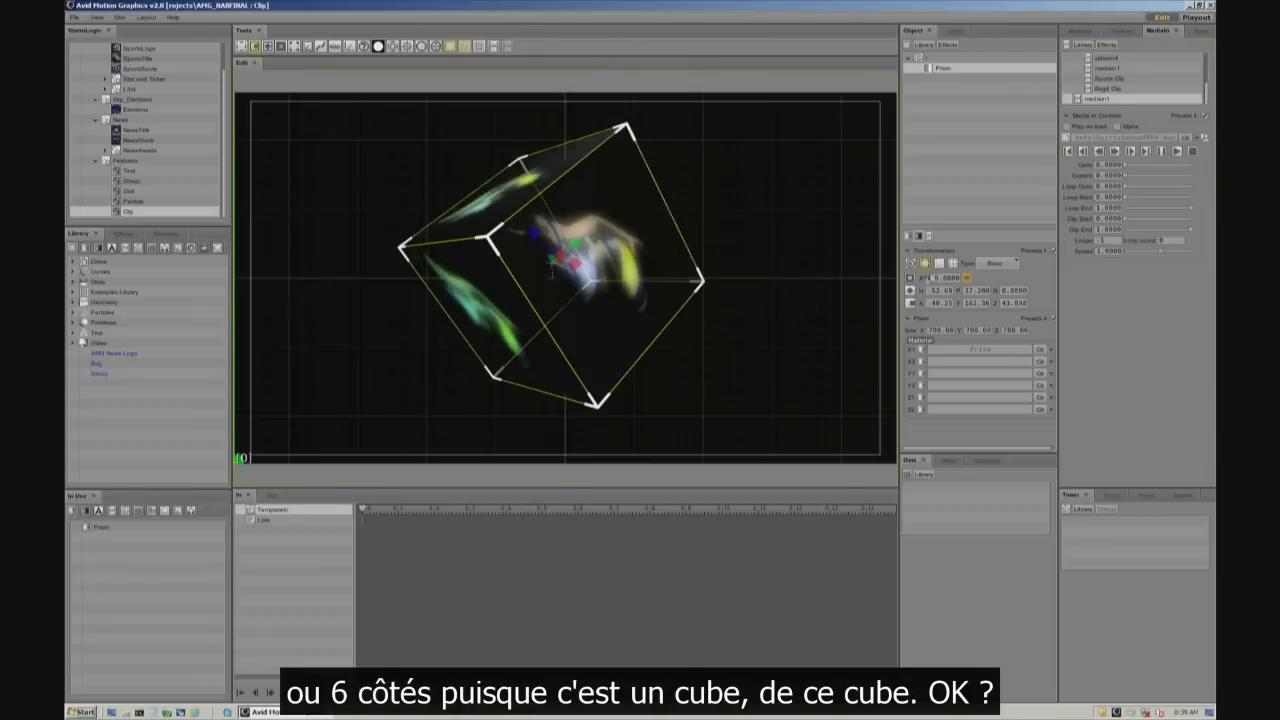
left_click_drag(932, 297, 941, 296)
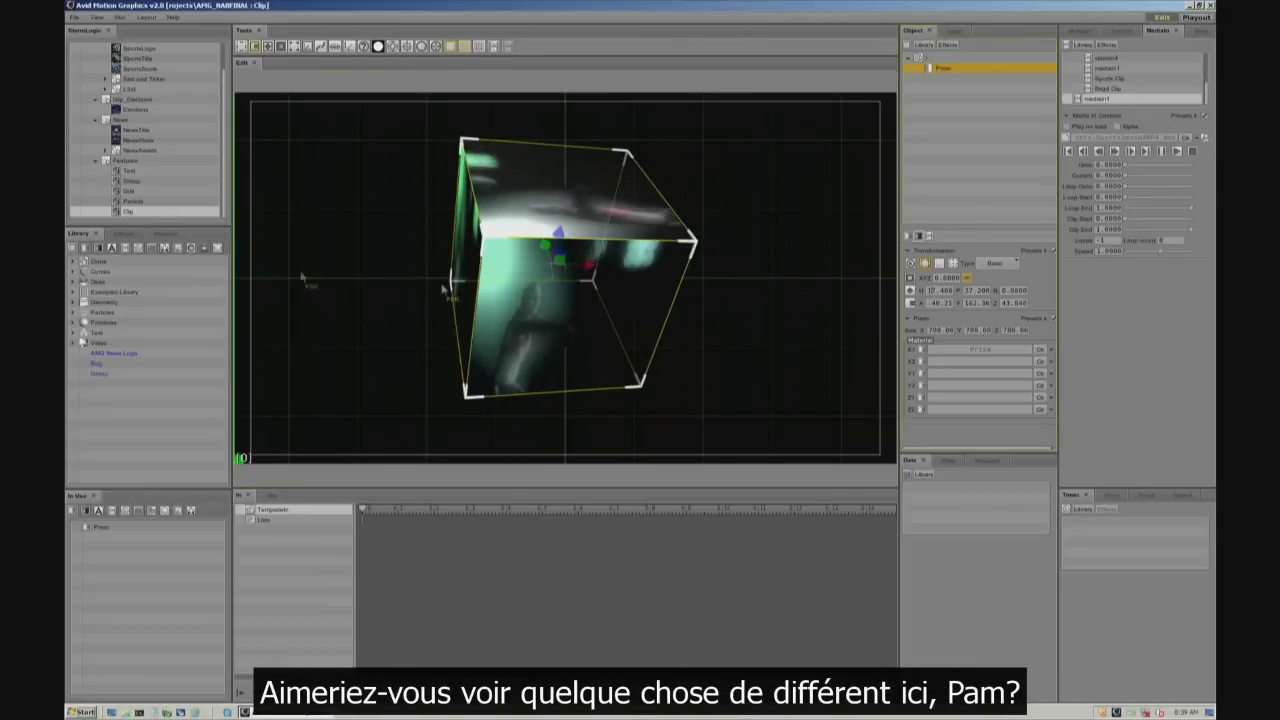
left_click(160, 233)
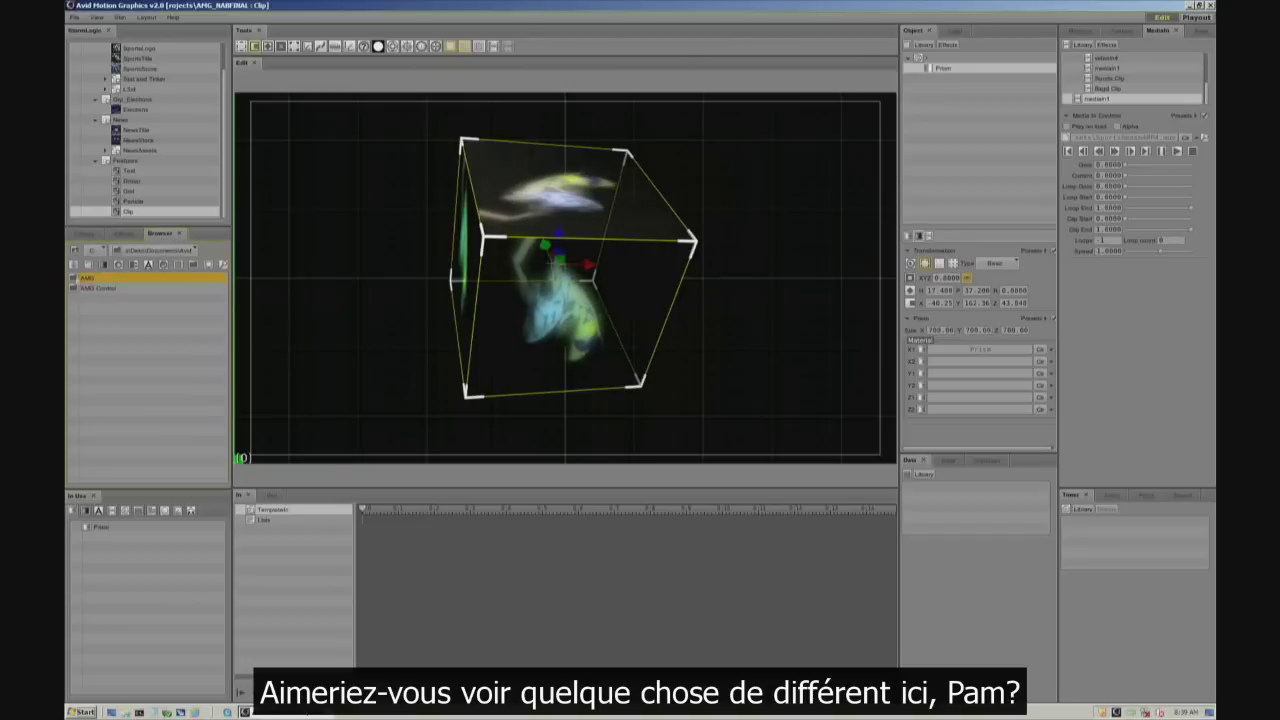
Browse to the D:\AMG NAB 2012\Clips folder
left_click(104, 251)
left_click(100, 311)
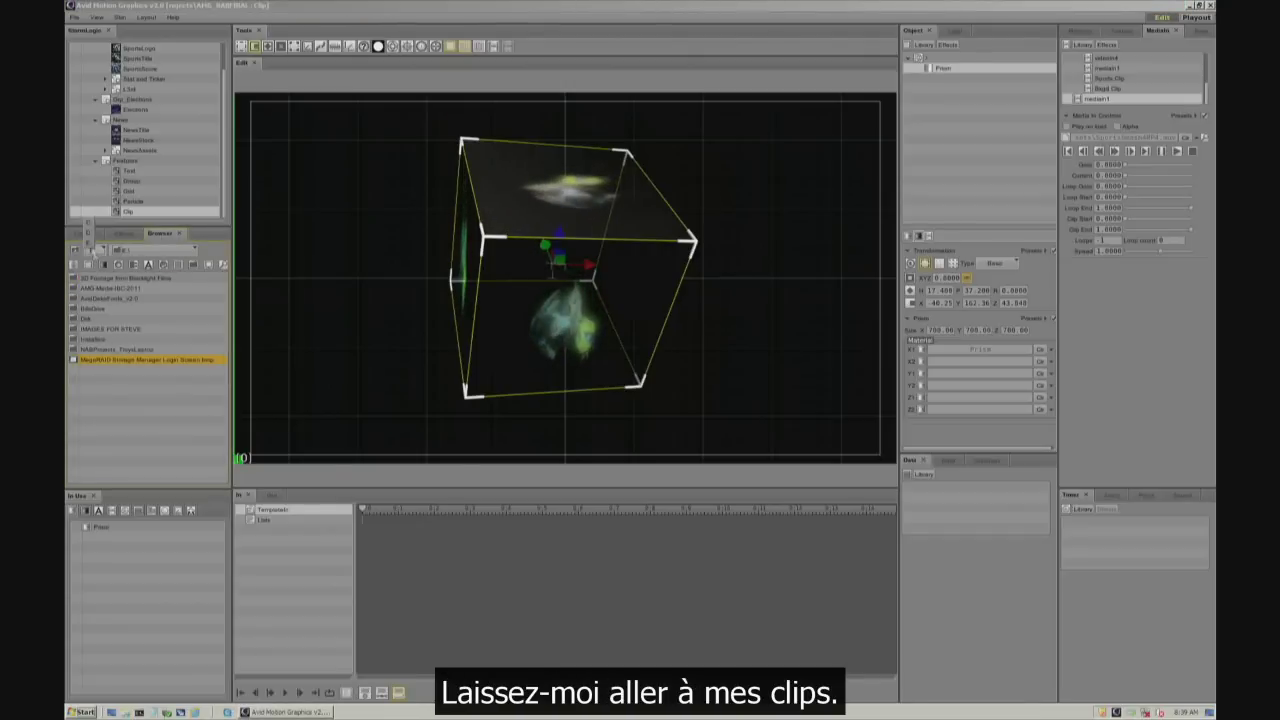
left_click(91, 249)
left_click(100, 316)
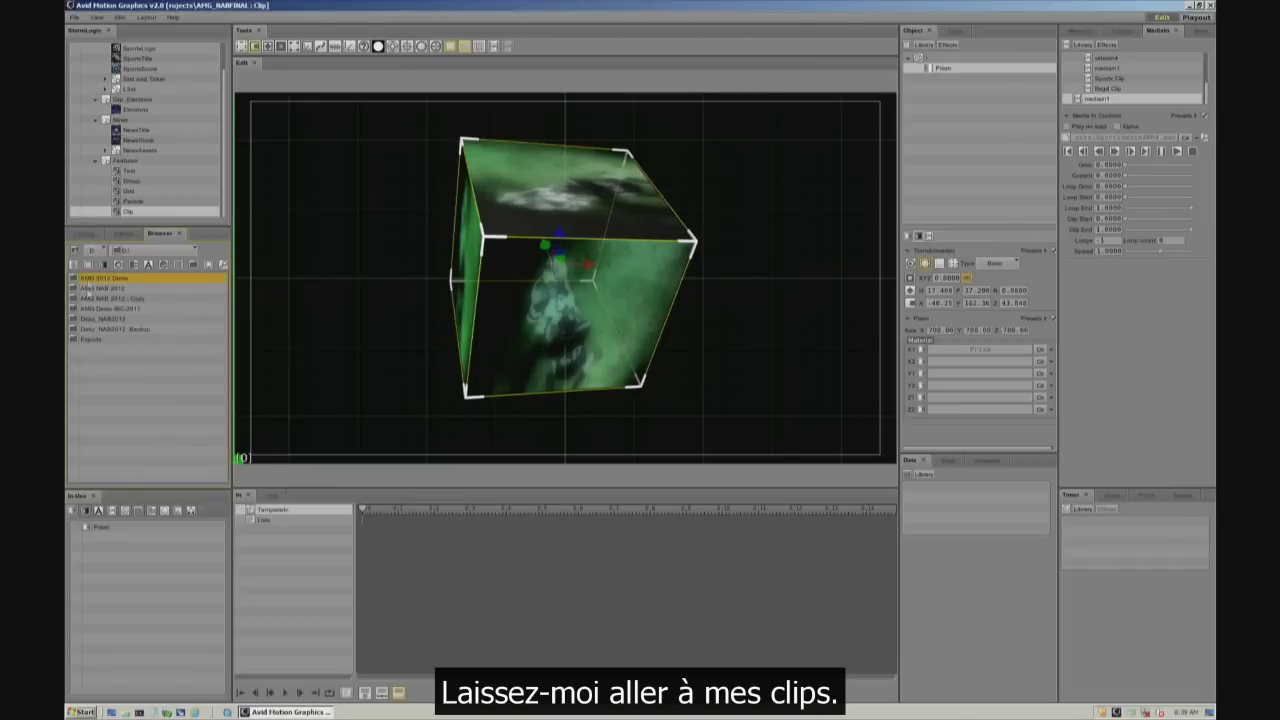
double_click(125, 298)
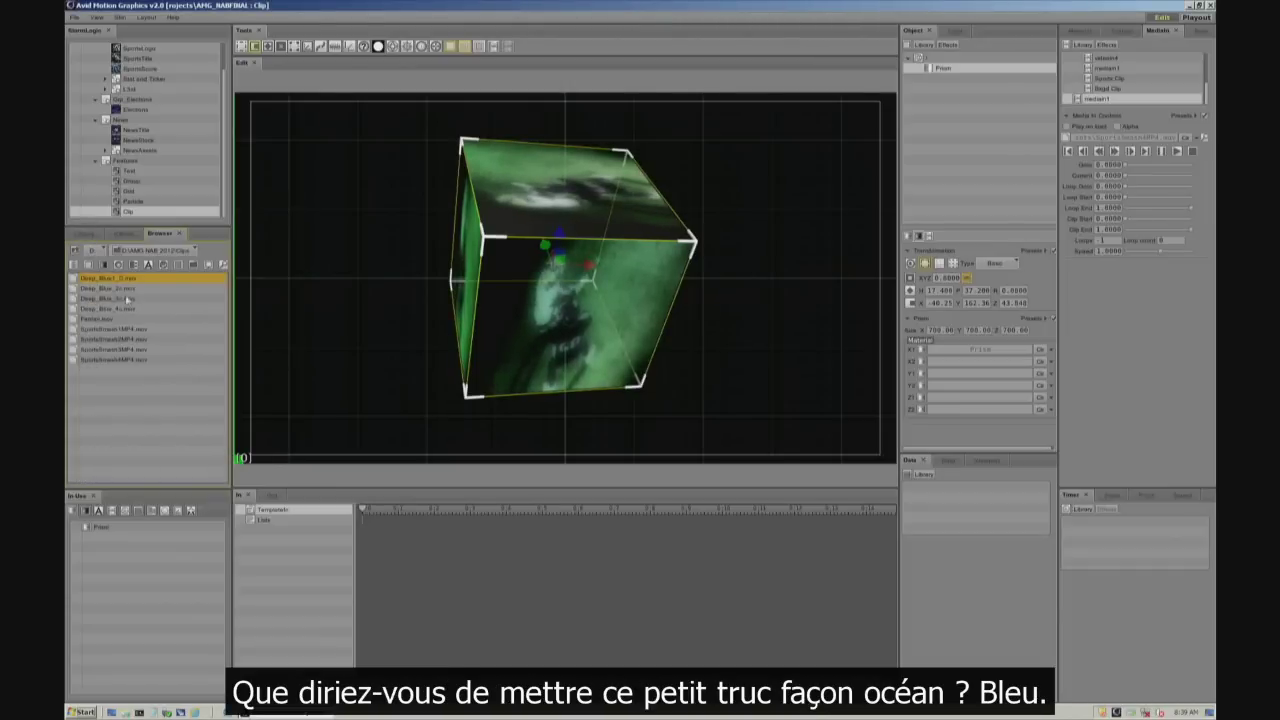
Try several clips on the cube, settle on SportsSmash1MP4.mov, and move the cube right
left_click_drag(103, 300, 452, 284)
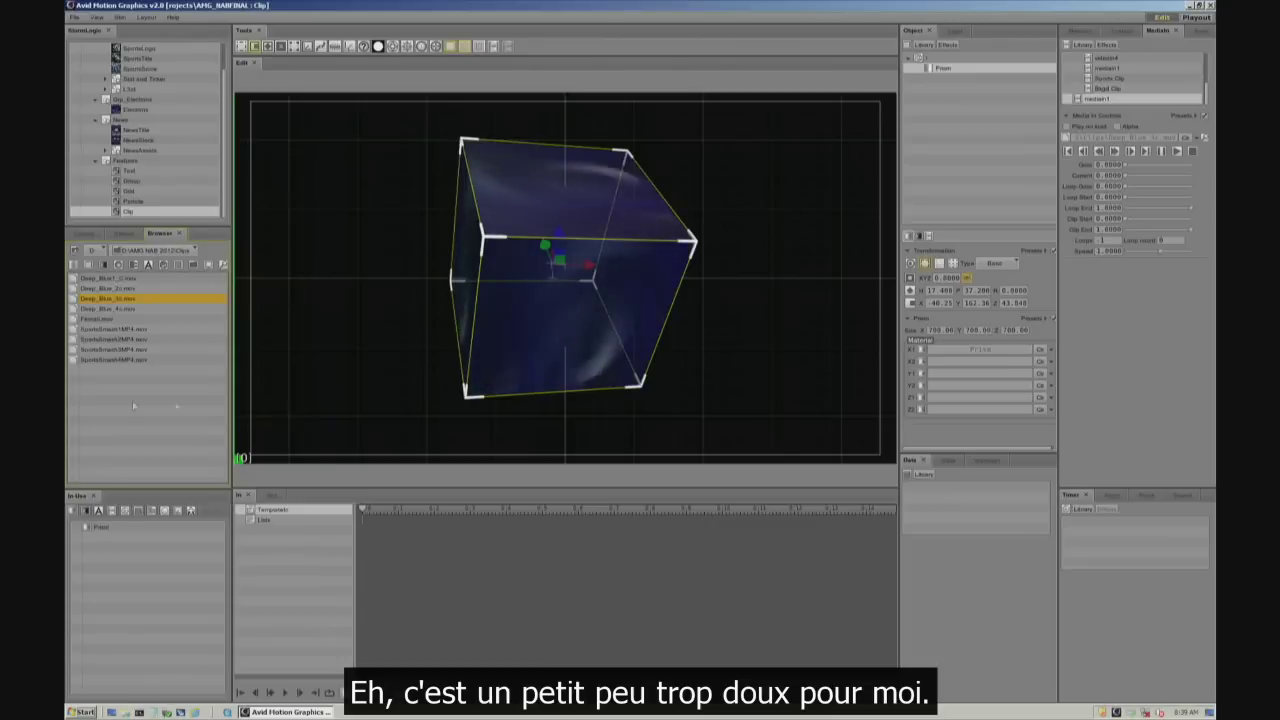
left_click_drag(108, 359, 557, 319)
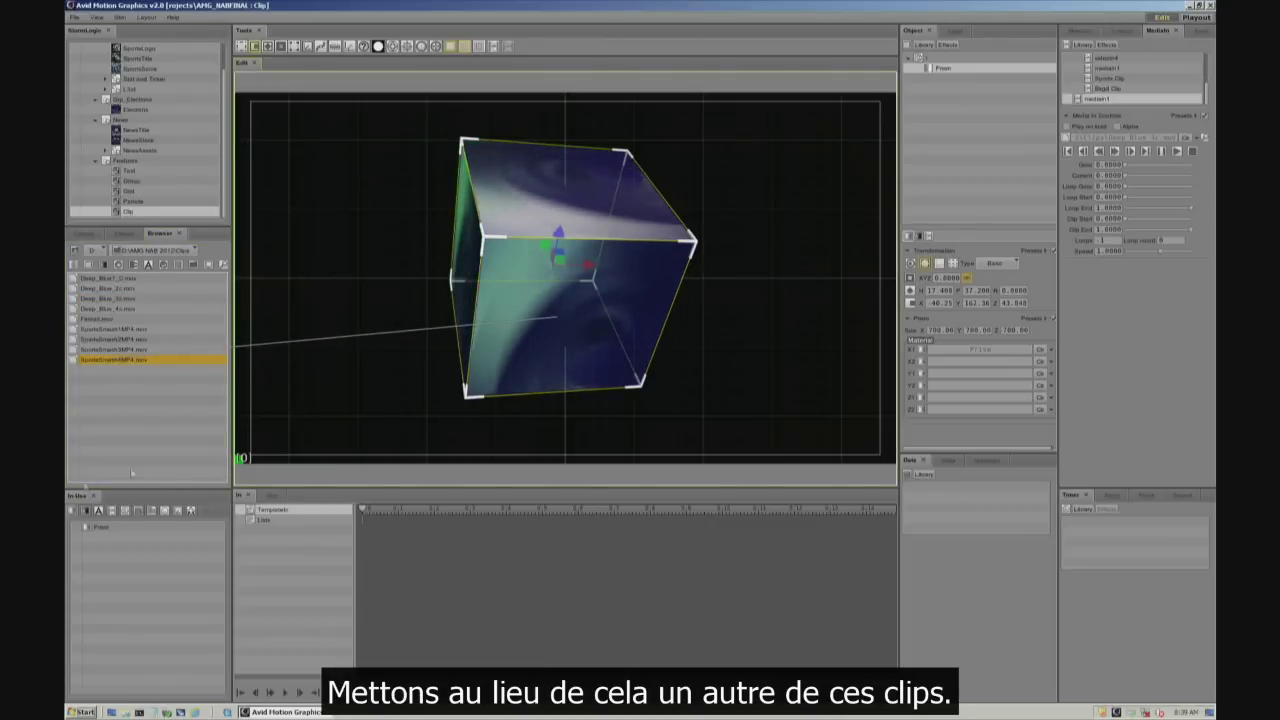
left_click_drag(125, 341, 560, 300)
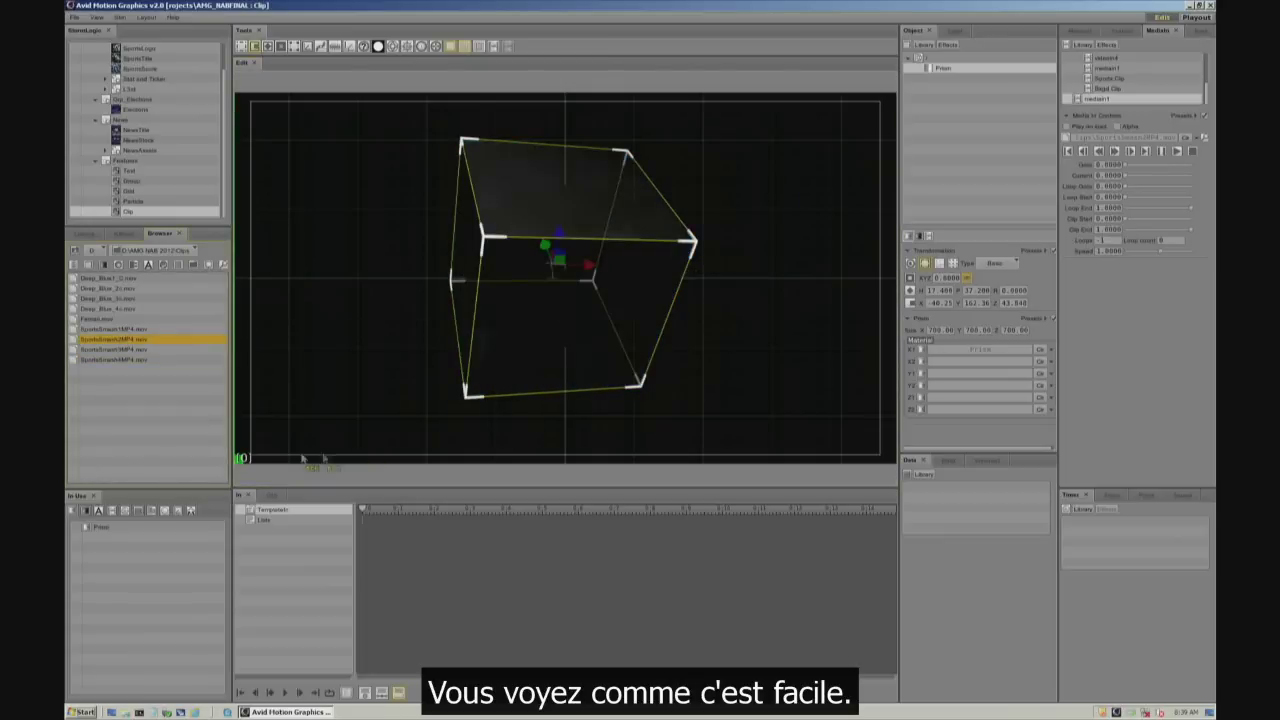
left_click_drag(122, 330, 589, 322)
left_click_drag(590, 272, 588, 280)
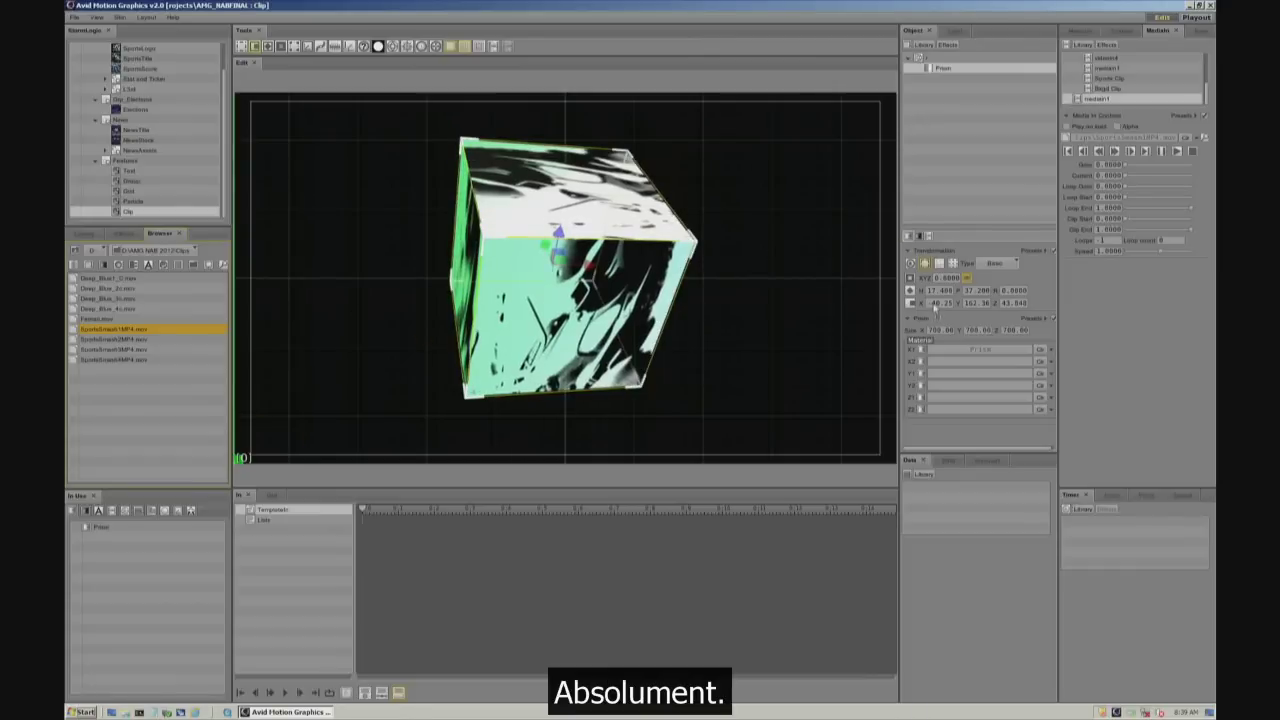
left_click_drag(600, 300, 866, 307)
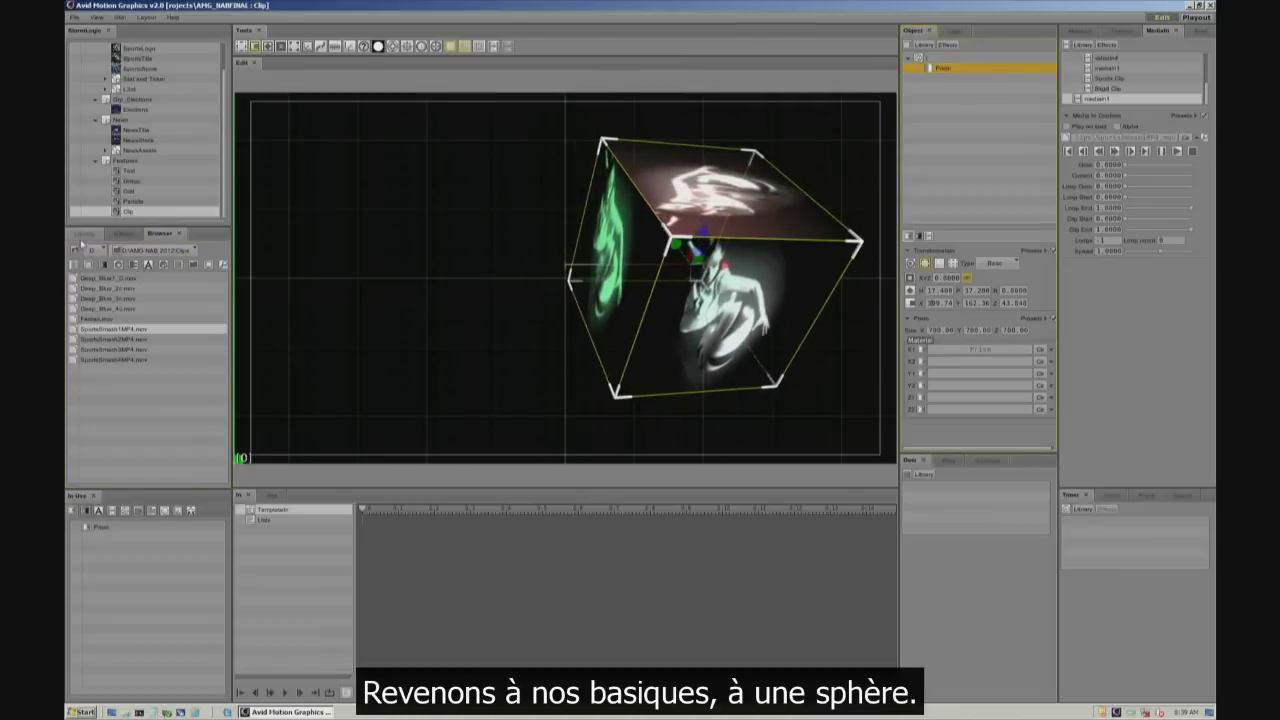
left_click(78, 233)
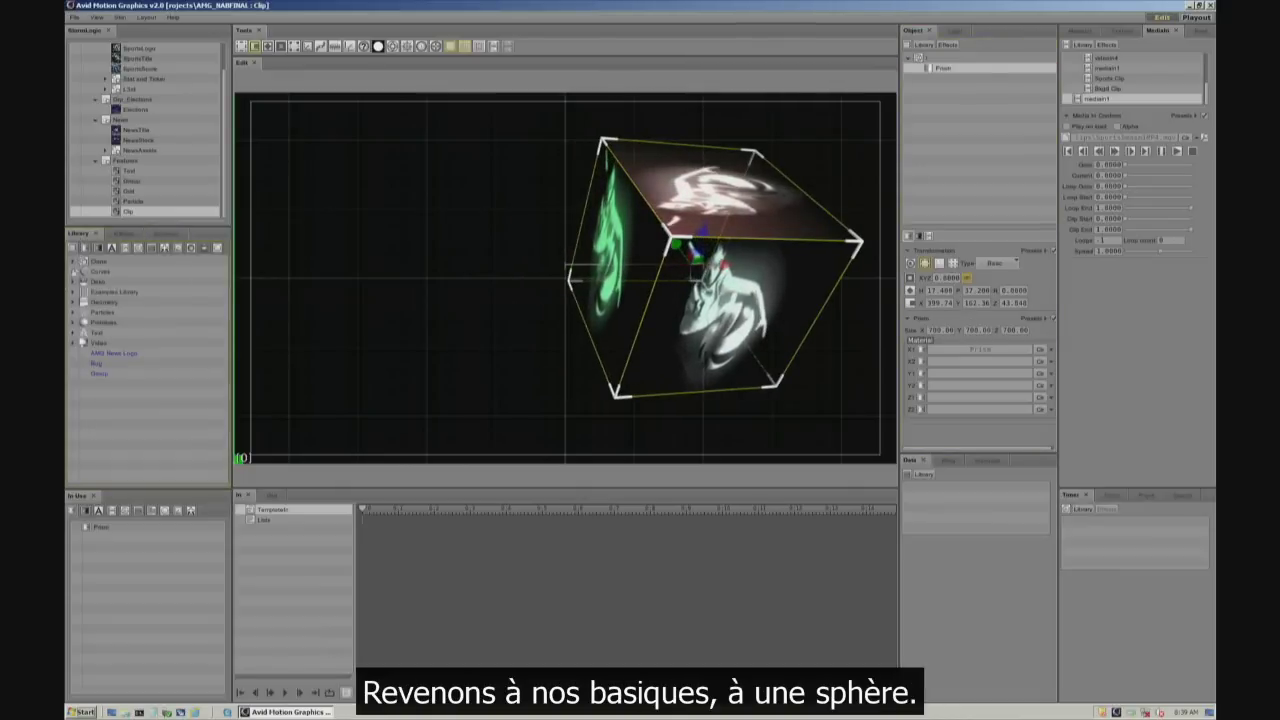
Add a Sphere primitive from the Library into the viewport
left_click(74, 323)
scroll(120, 440, "down", 1)
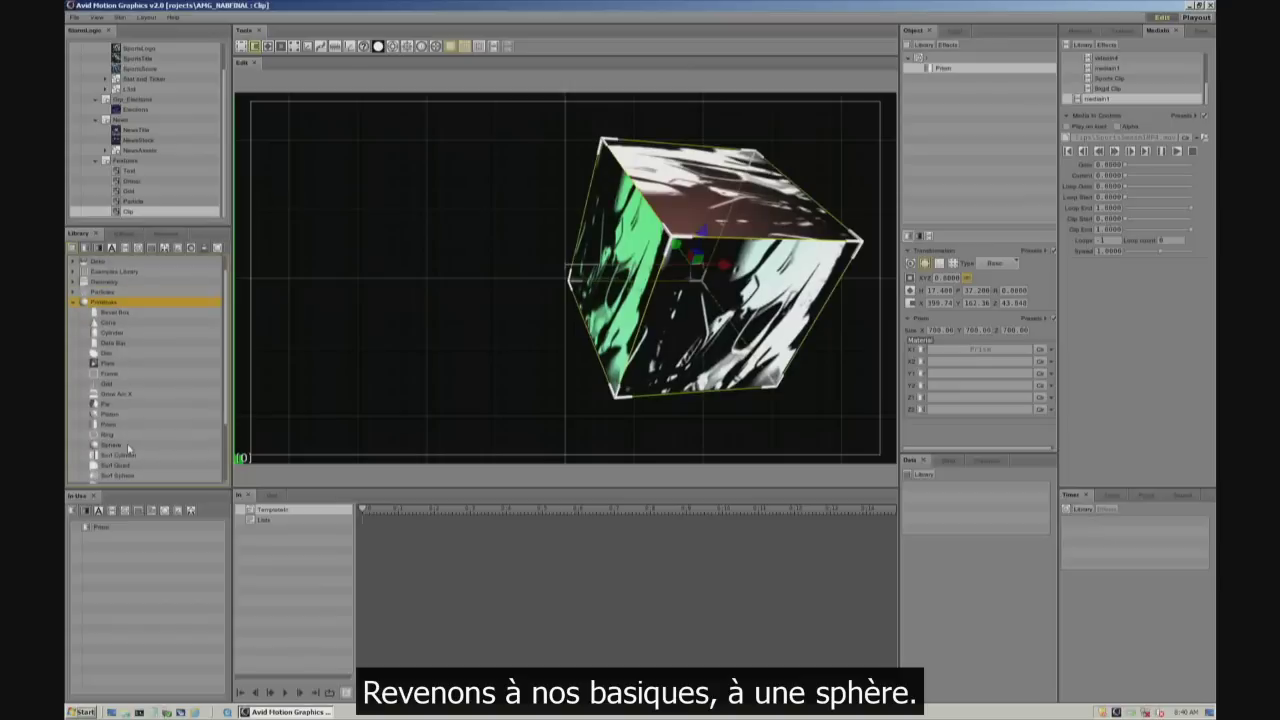
mouse_move(104, 444)
left_mouse_down("shift")
mouse_move(330, 162)
mouse_move(494, 286)
mouse_move(530, 334)
left_mouse_up("shift")
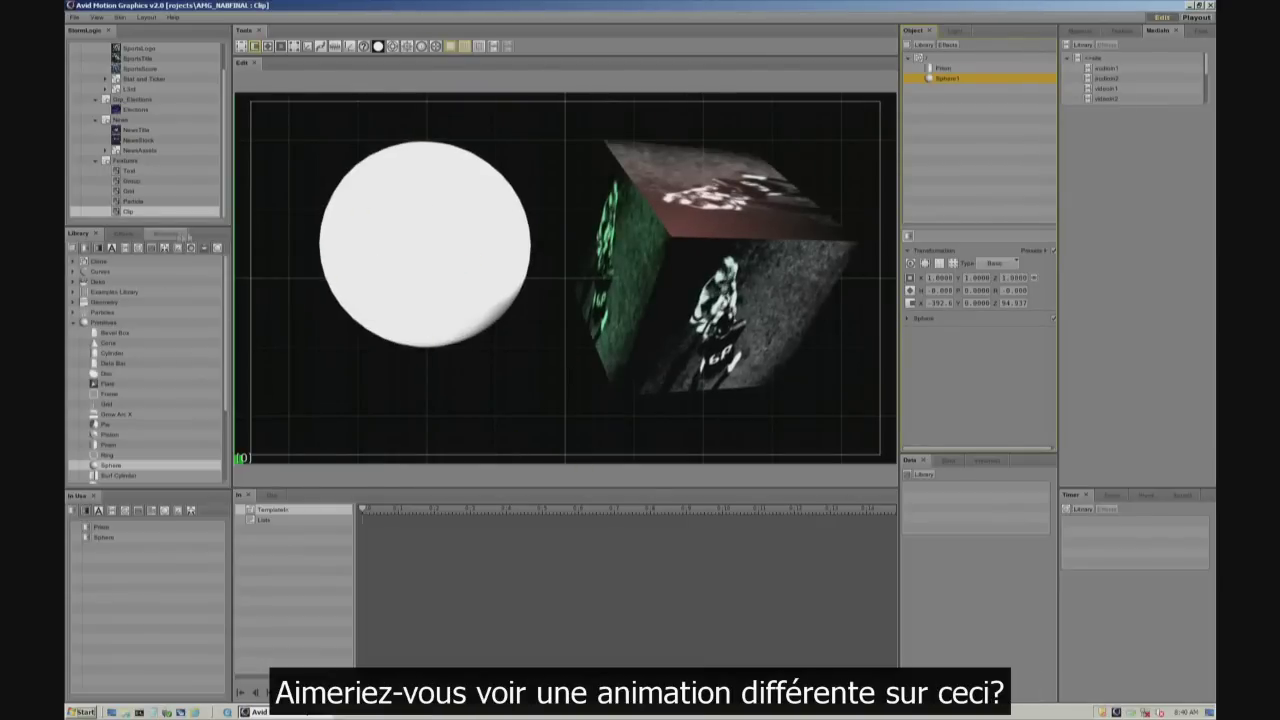
Map the Ferrari.mov clip onto the sphere and move it into the cube
left_click(162, 234)
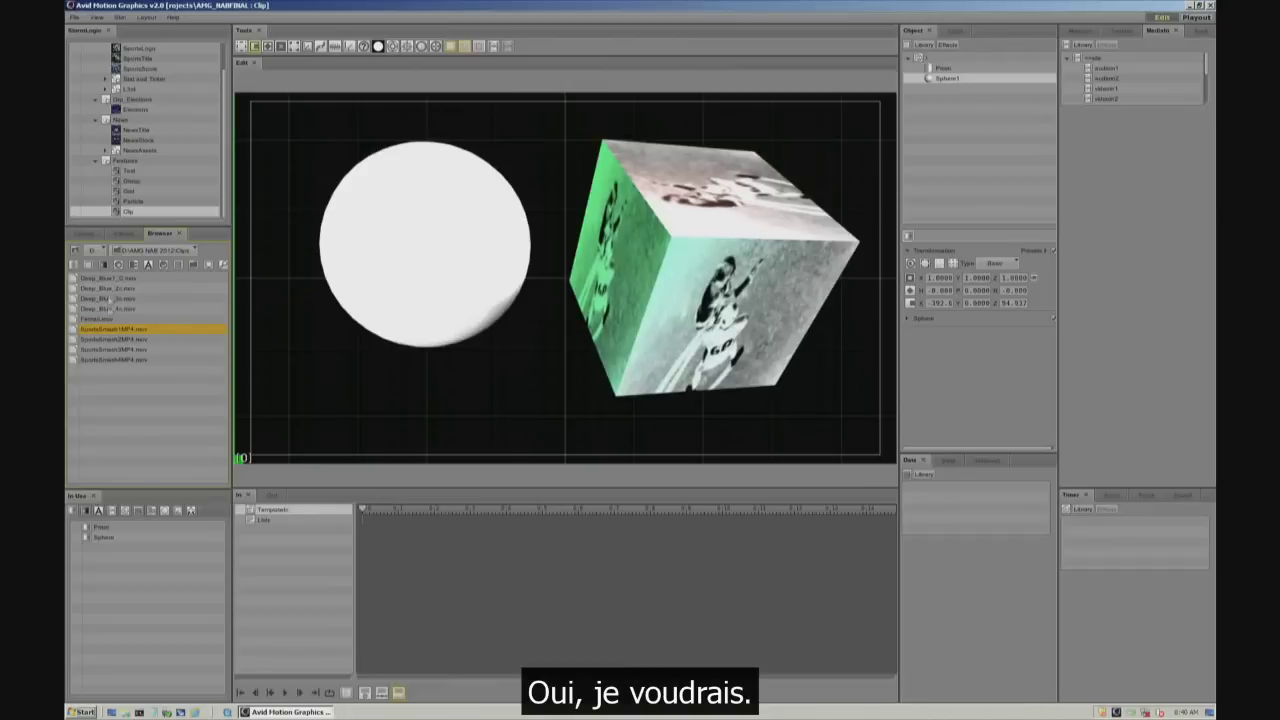
left_click_drag(97, 320, 442, 276)
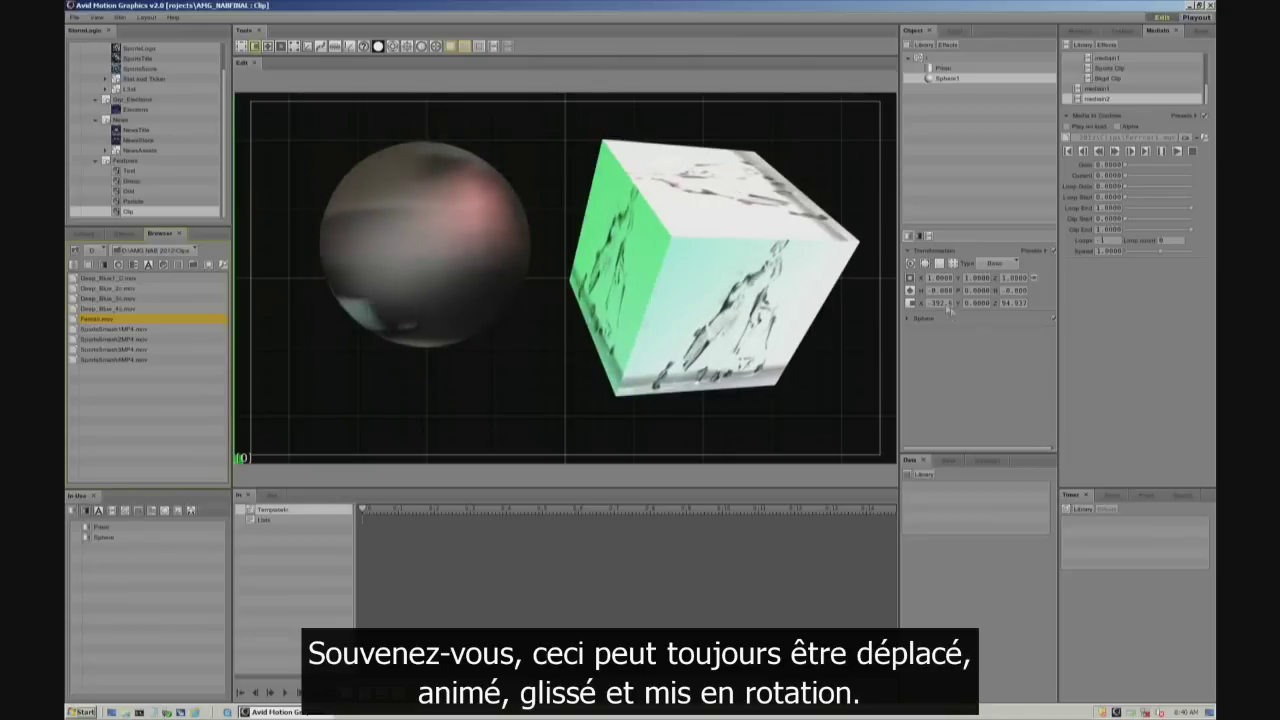
left_click_drag(910, 302, 938, 303)
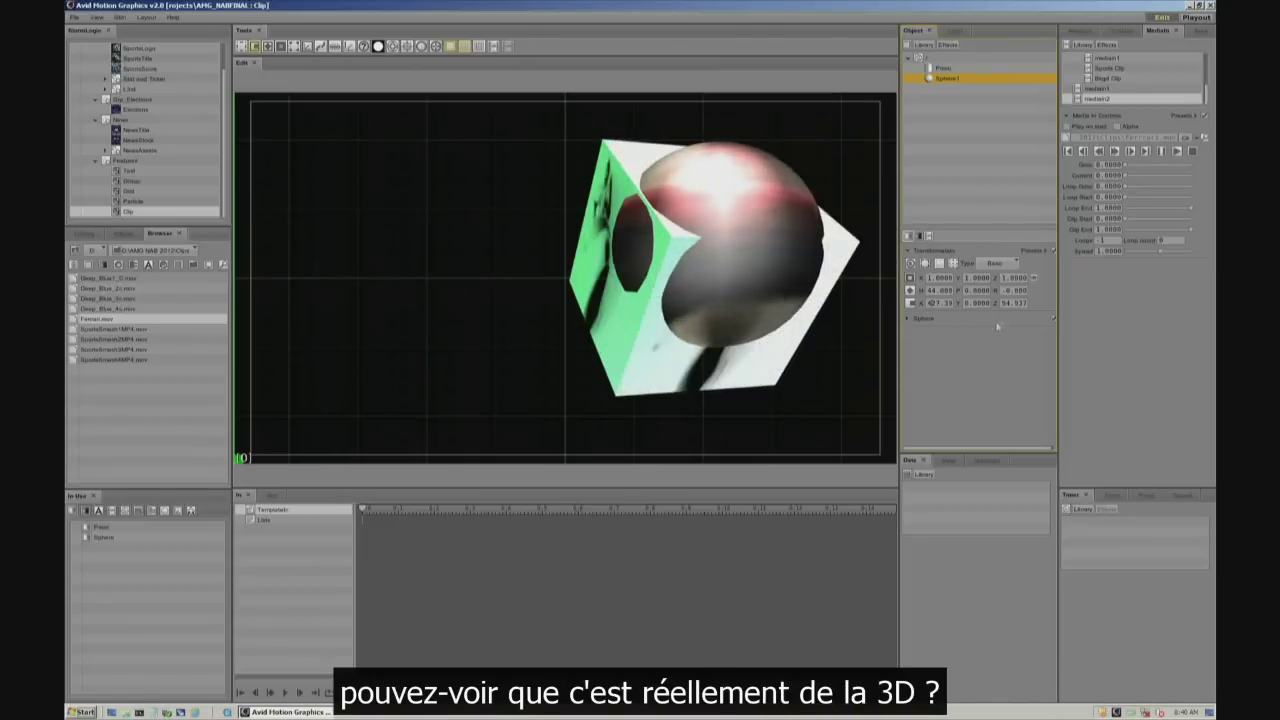